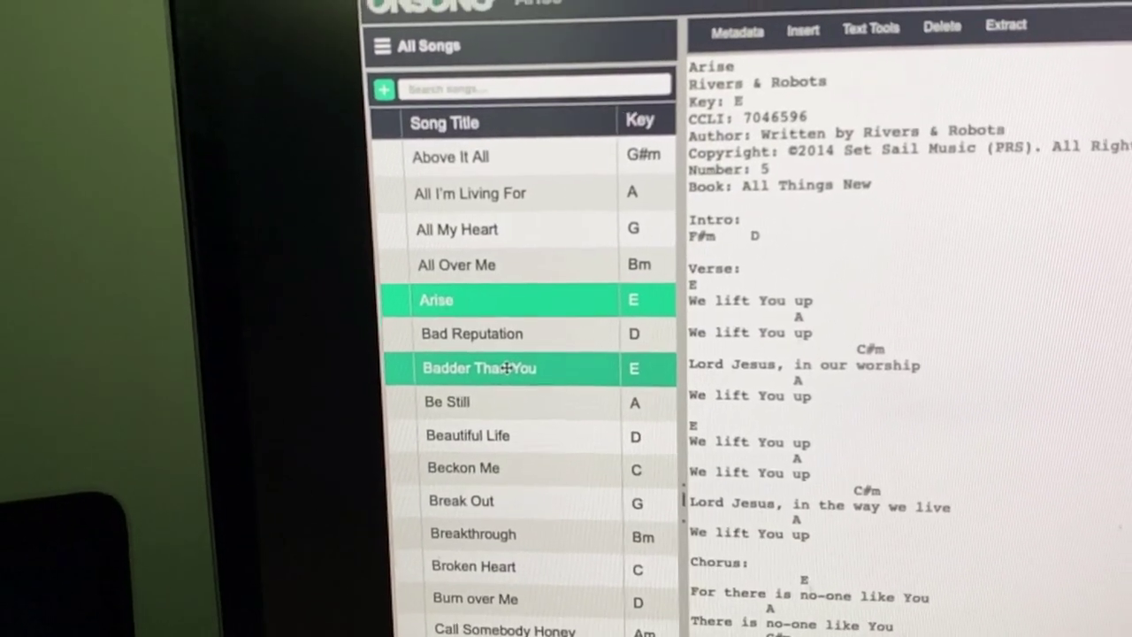
Browse the Badder Than You, Beautiful Life and All My Heart charts, entering 'Christmas time'.
click(512, 361)
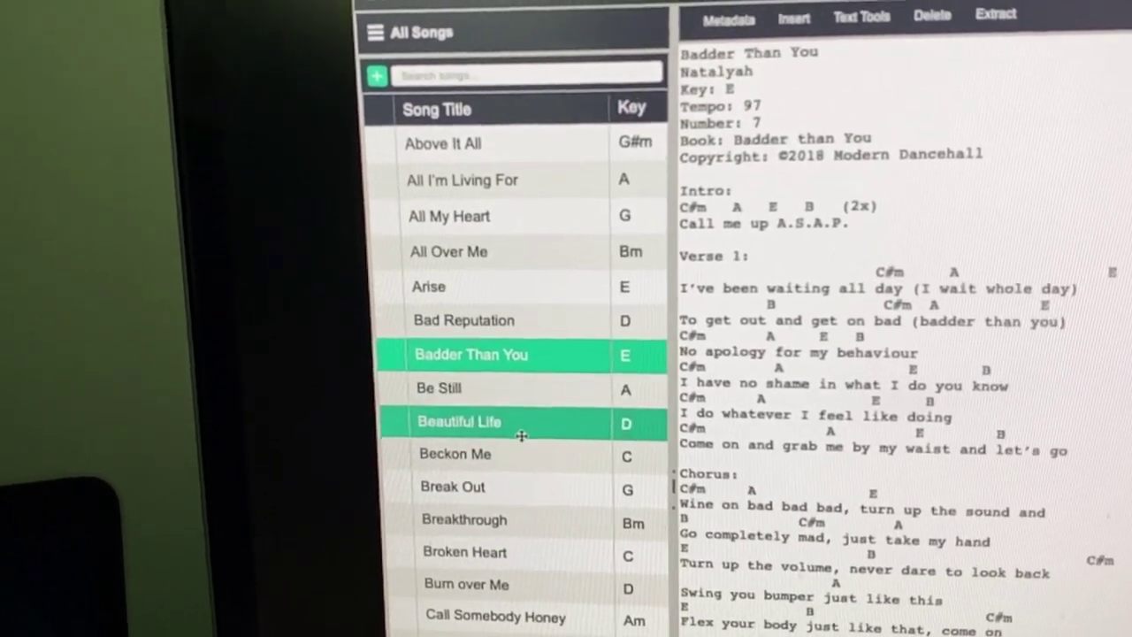
click(518, 439)
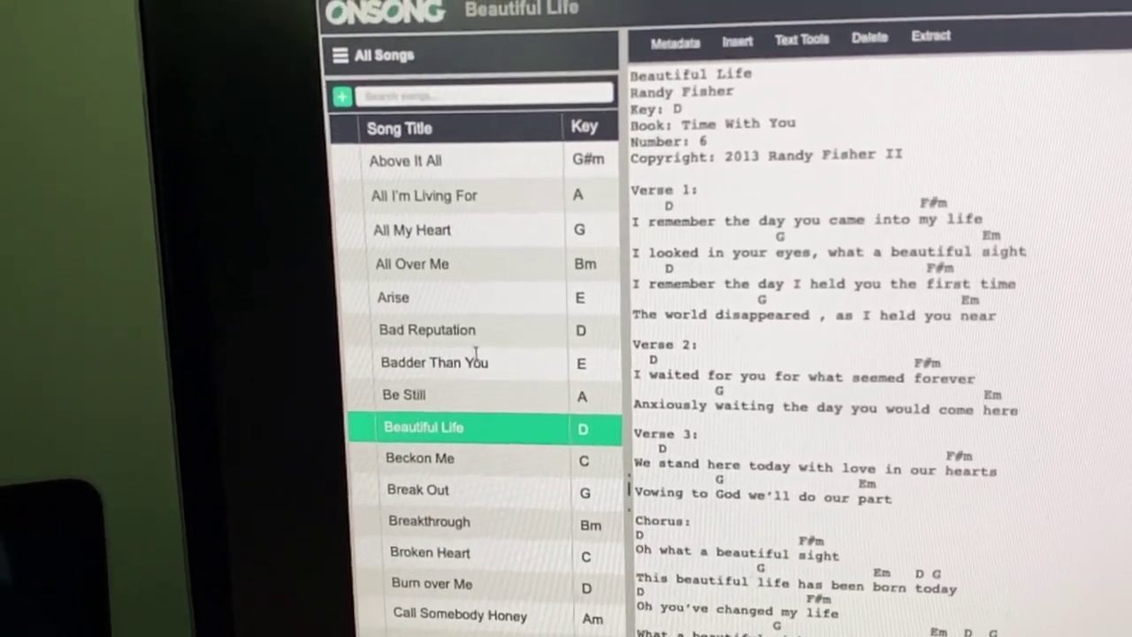
click(484, 284)
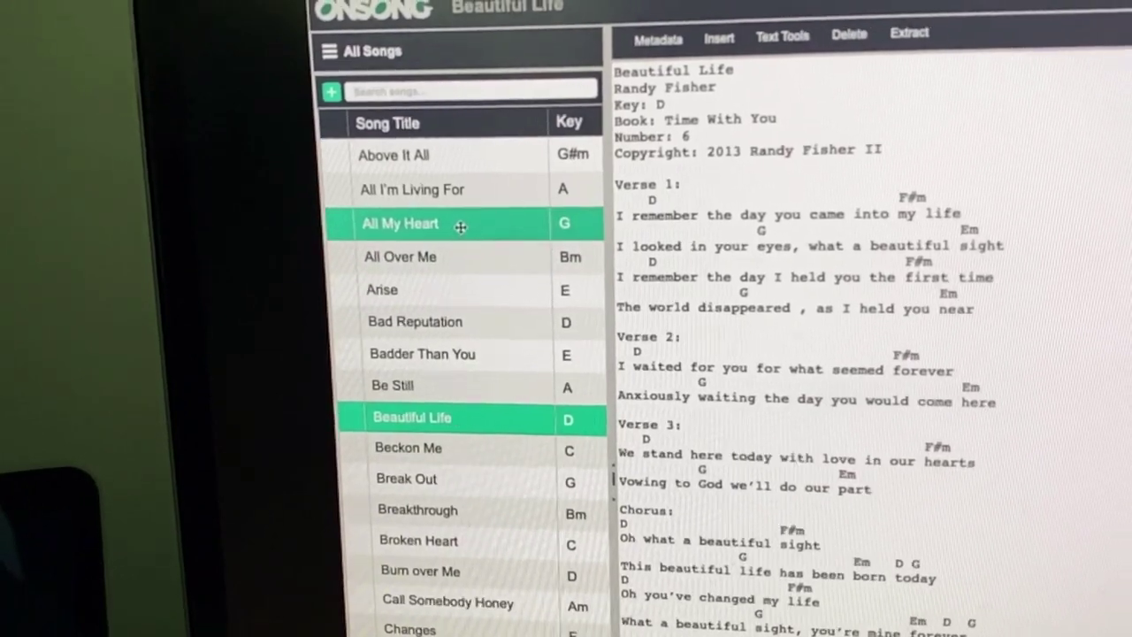
click(460, 225)
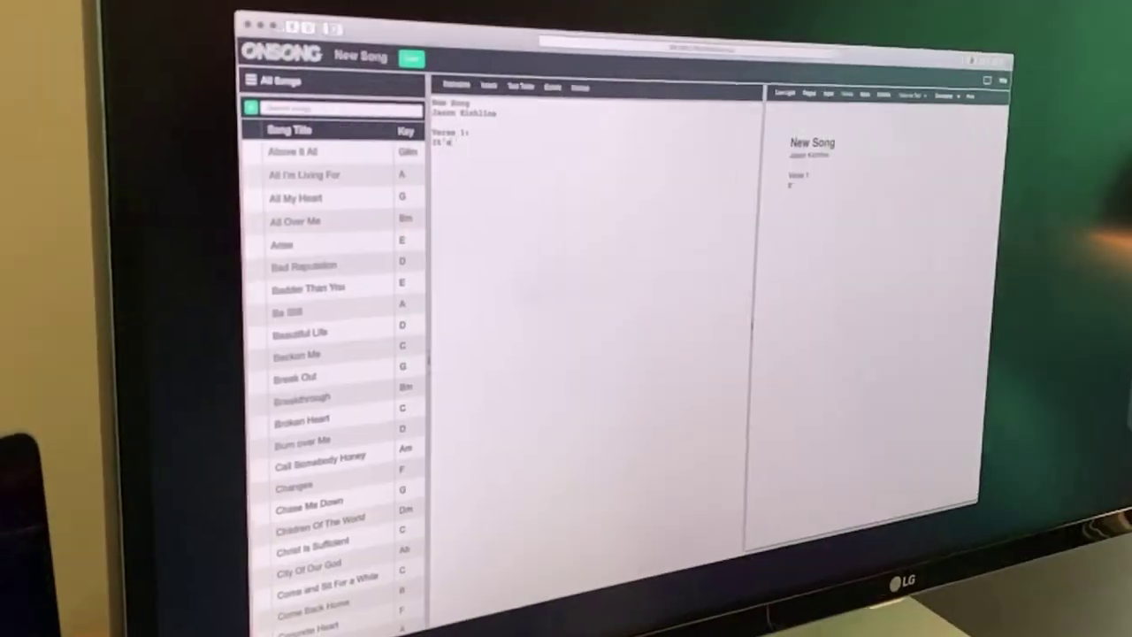
text(Ch)
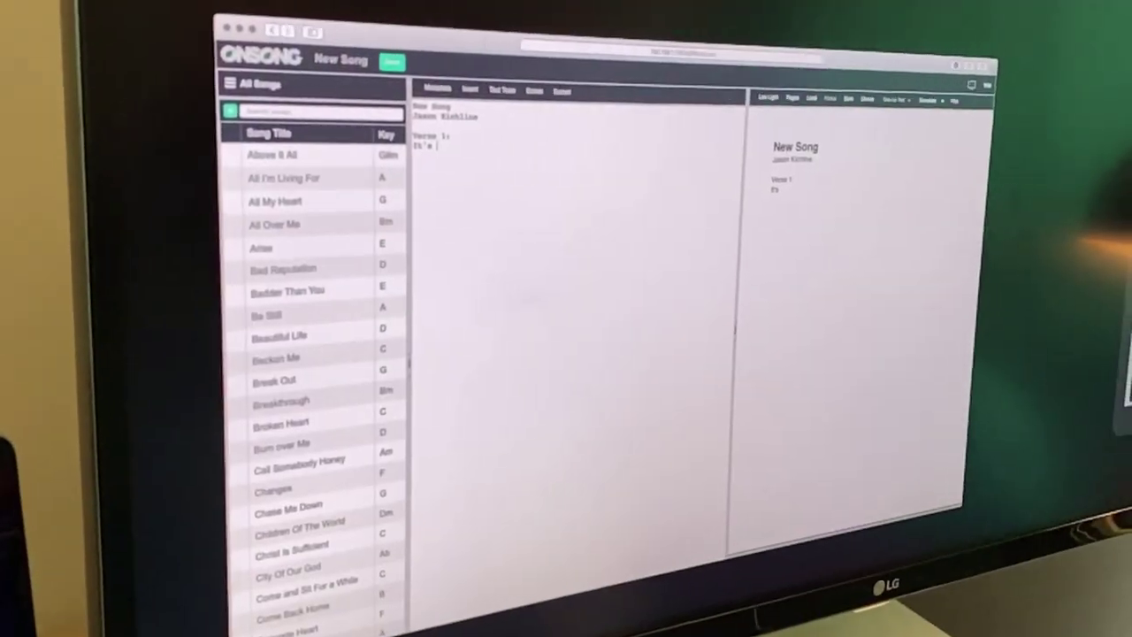
text(rist)
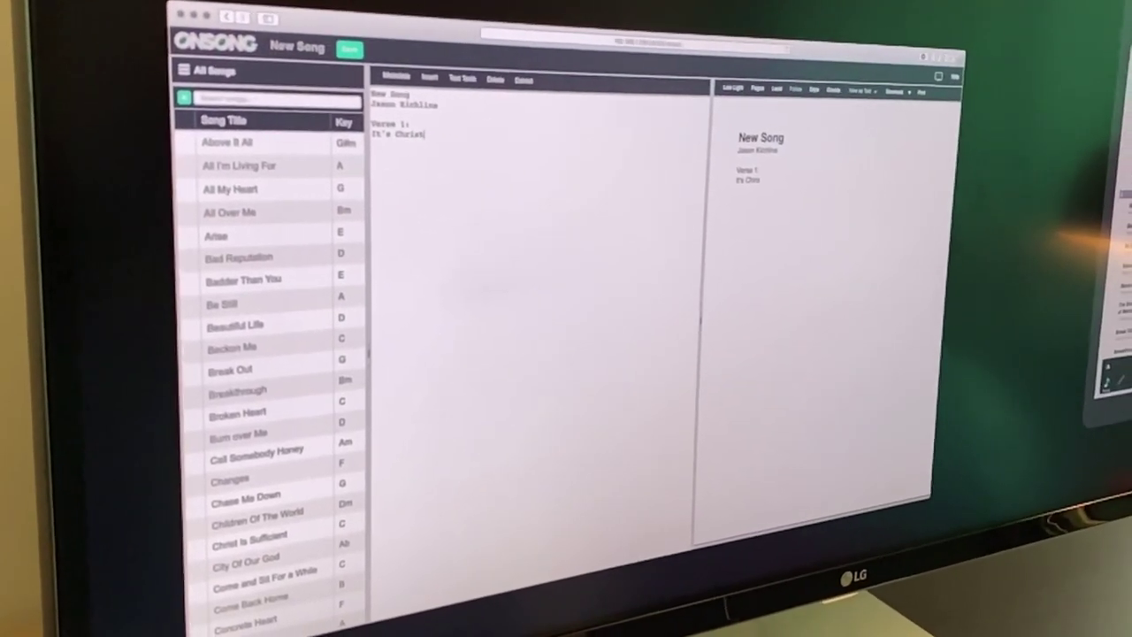
text(mas time)
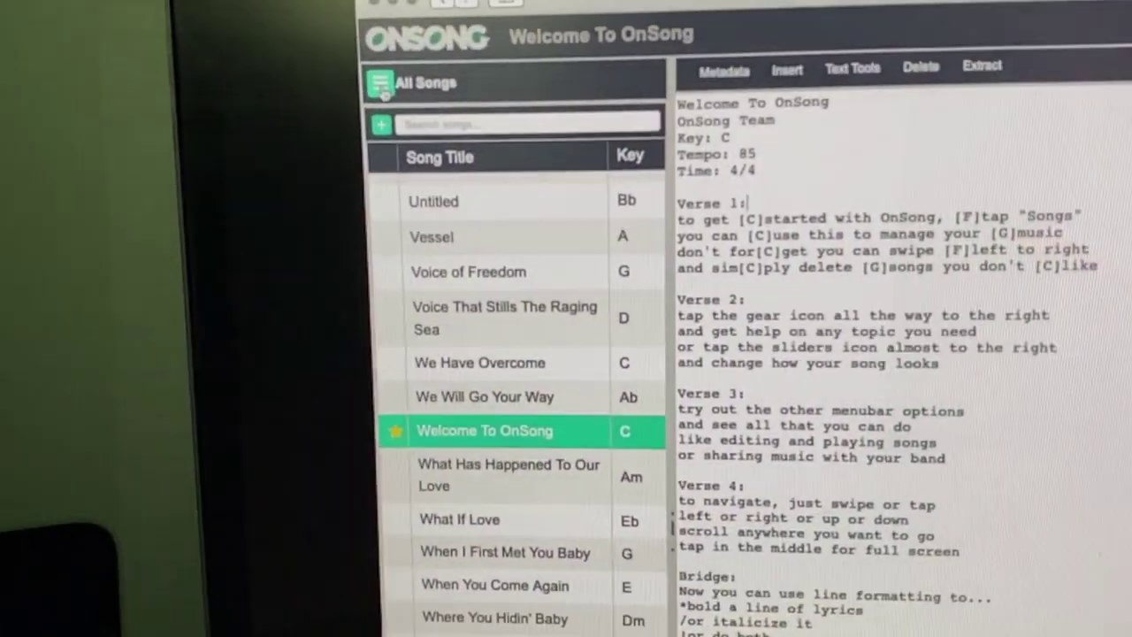
Open the library sidebar and show the songs in the Welcome set.
click(430, 93)
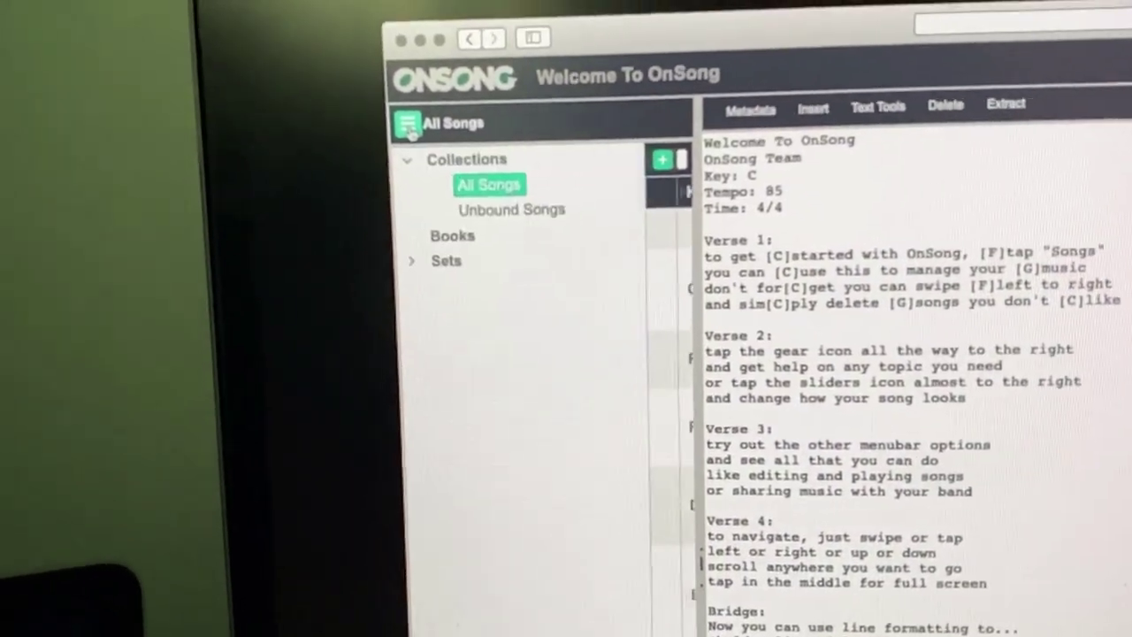
click(415, 224)
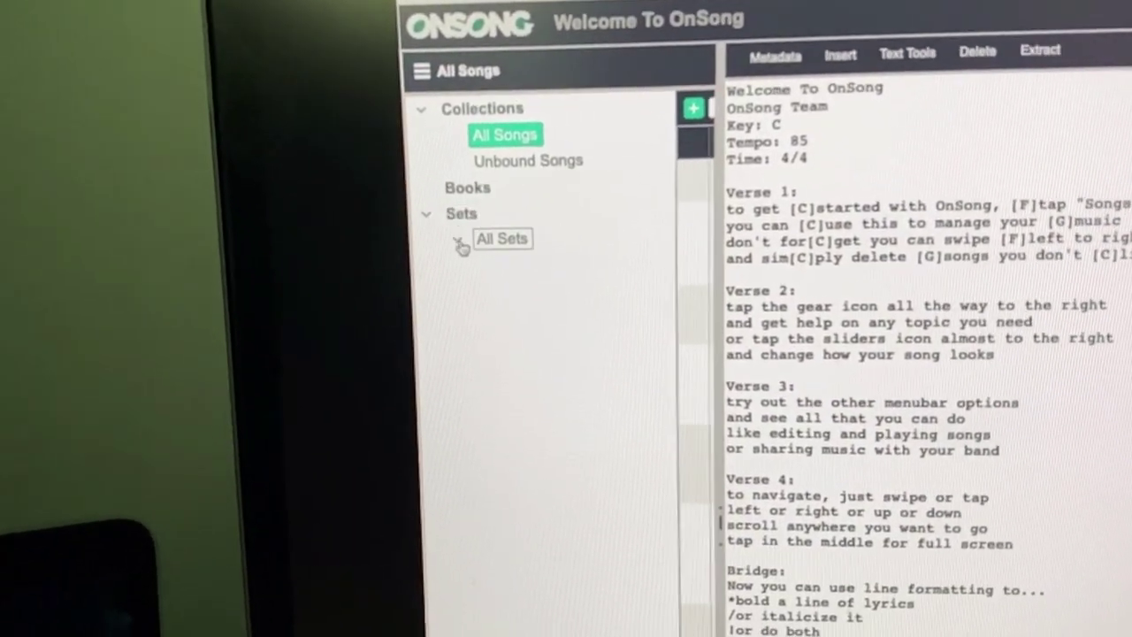
click(444, 247)
click(511, 280)
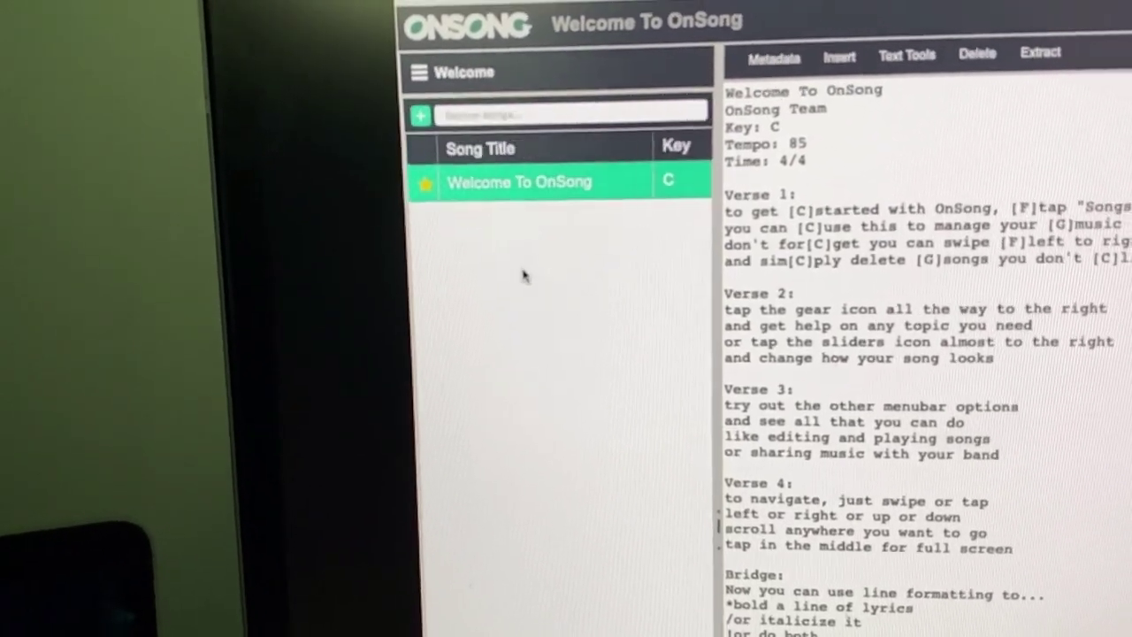
Return to All Songs and view the Arise and Bad Reputation charts.
click(406, 79)
click(468, 154)
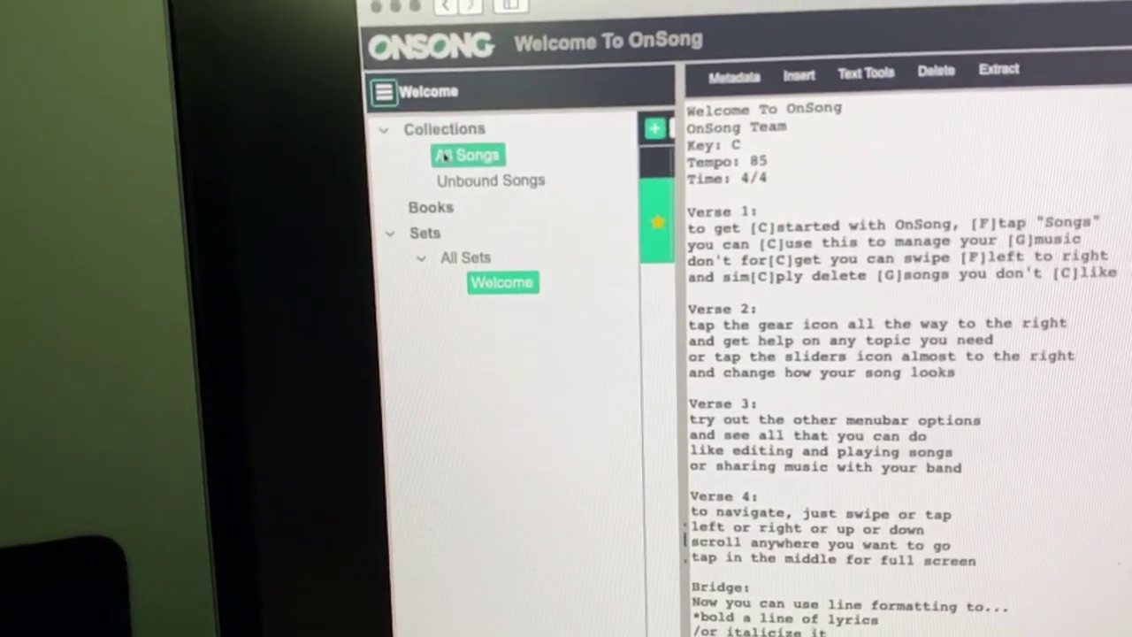
click(489, 290)
click(441, 345)
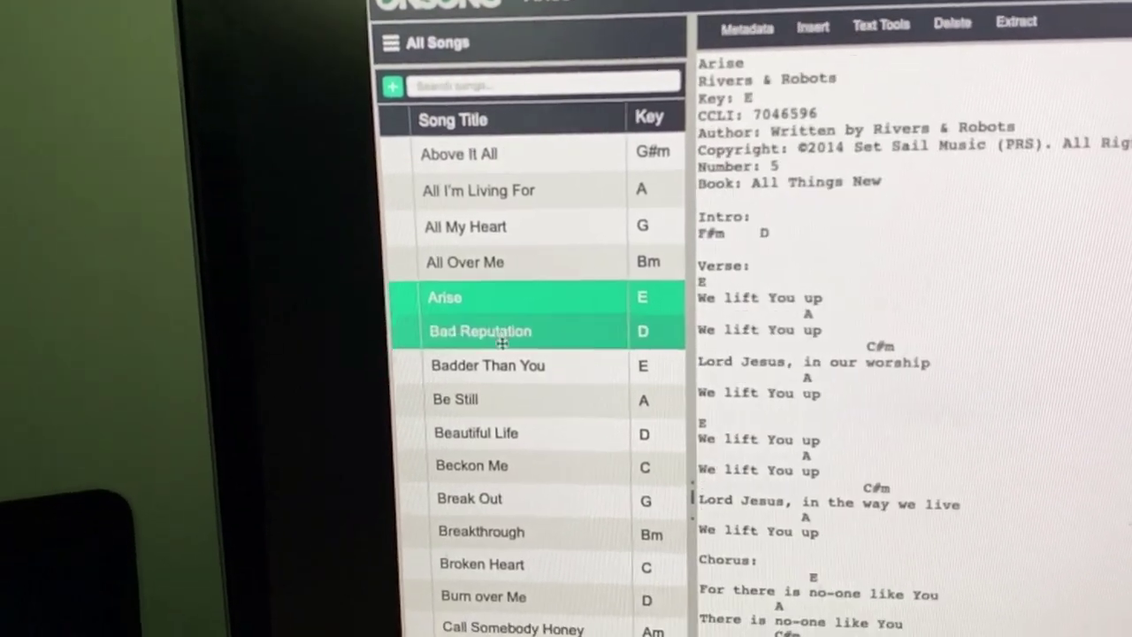
click(483, 413)
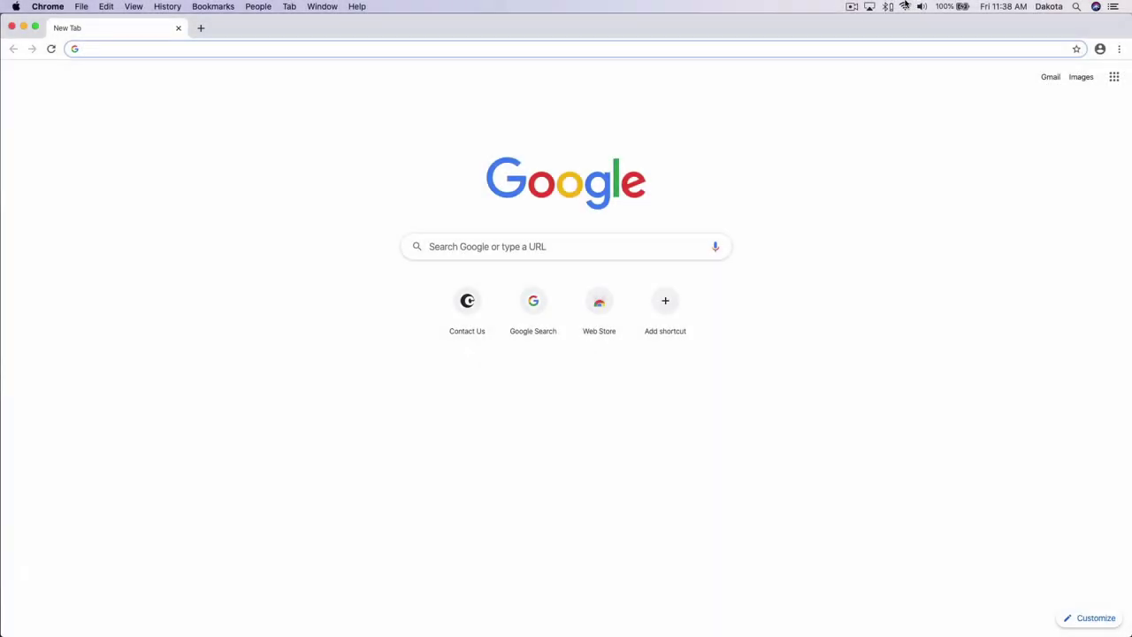
Choose the OnSong network from the macOS menu-bar Wi-Fi list.
click(905, 6)
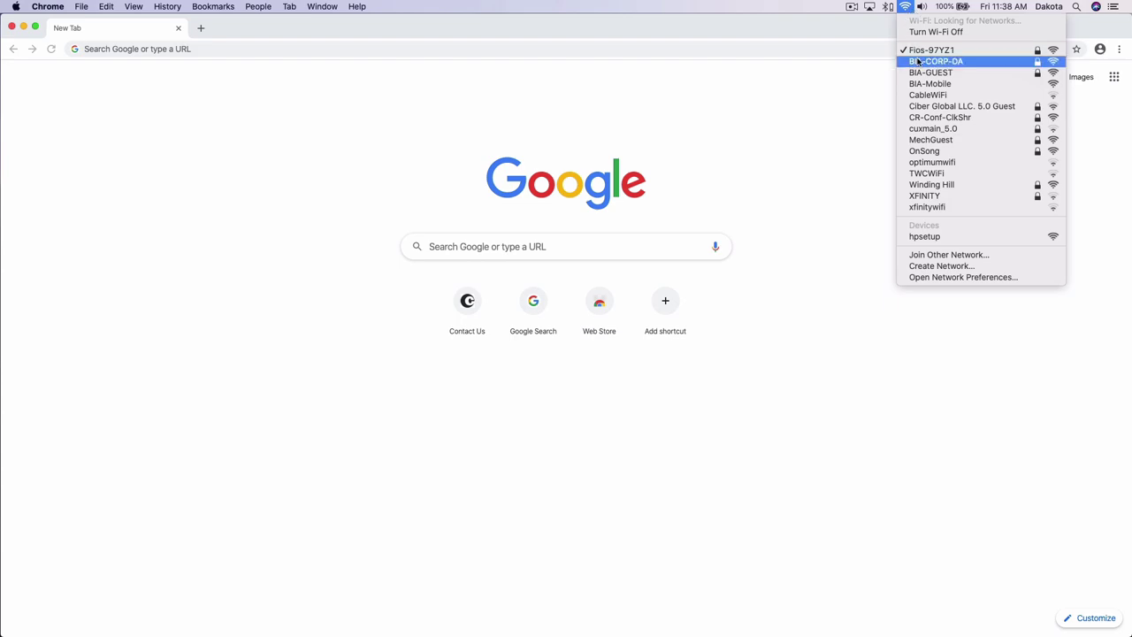
click(920, 152)
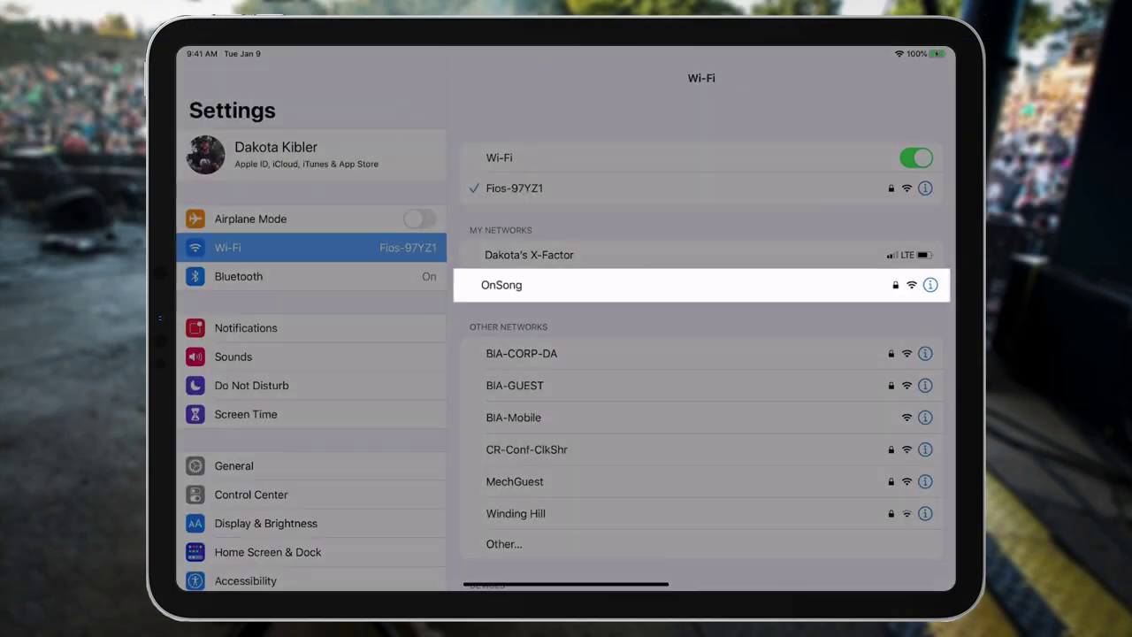
click(530, 285)
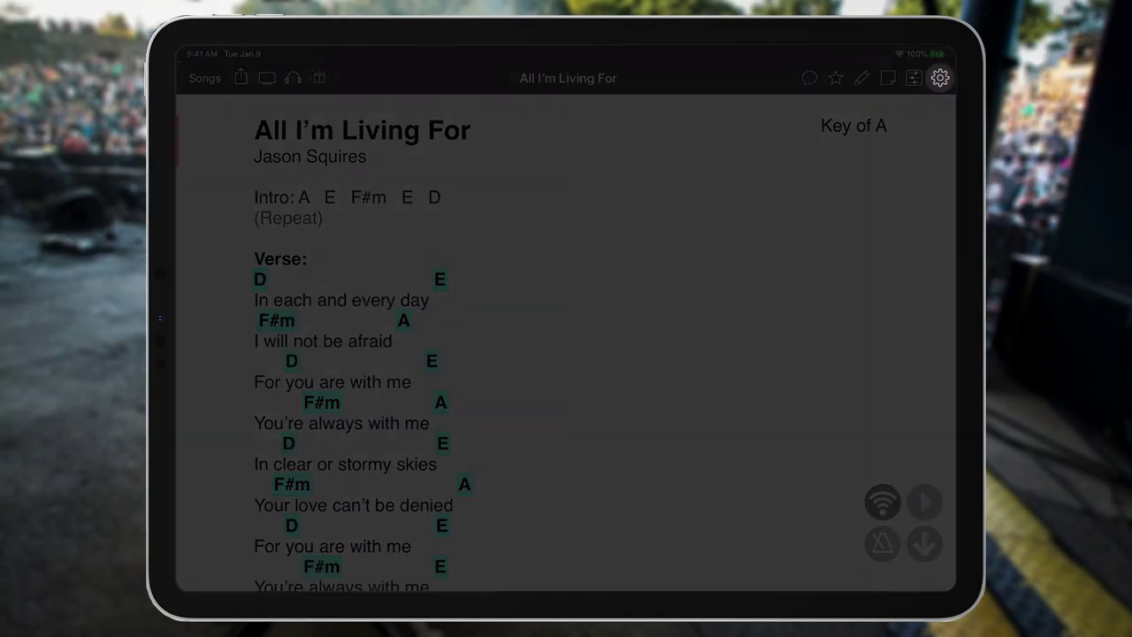
click(939, 78)
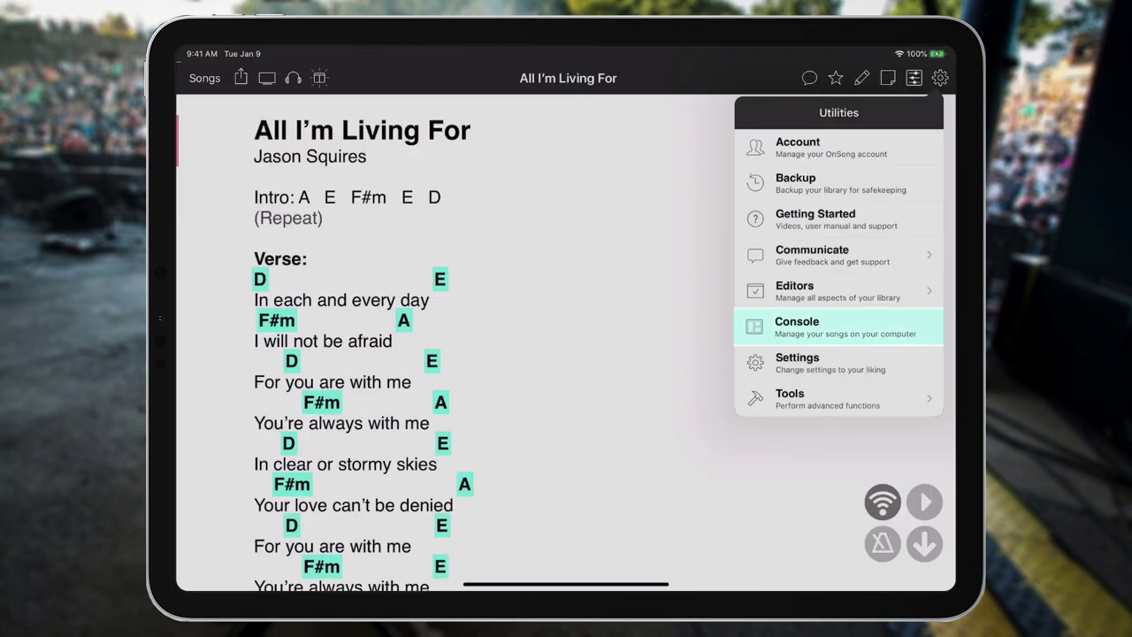
click(837, 326)
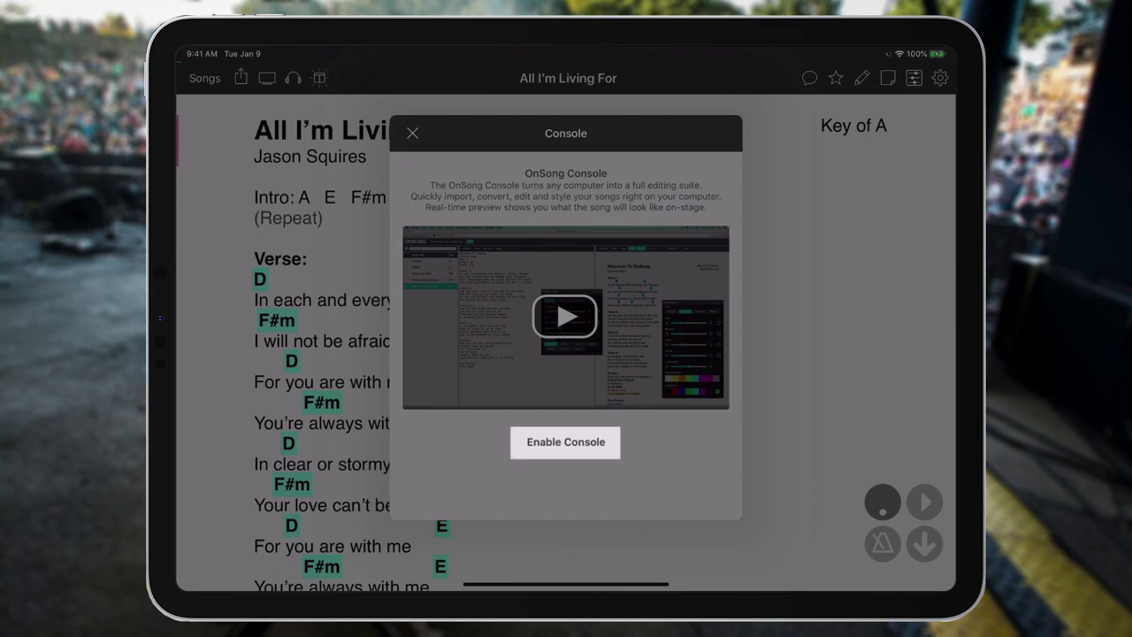
click(565, 442)
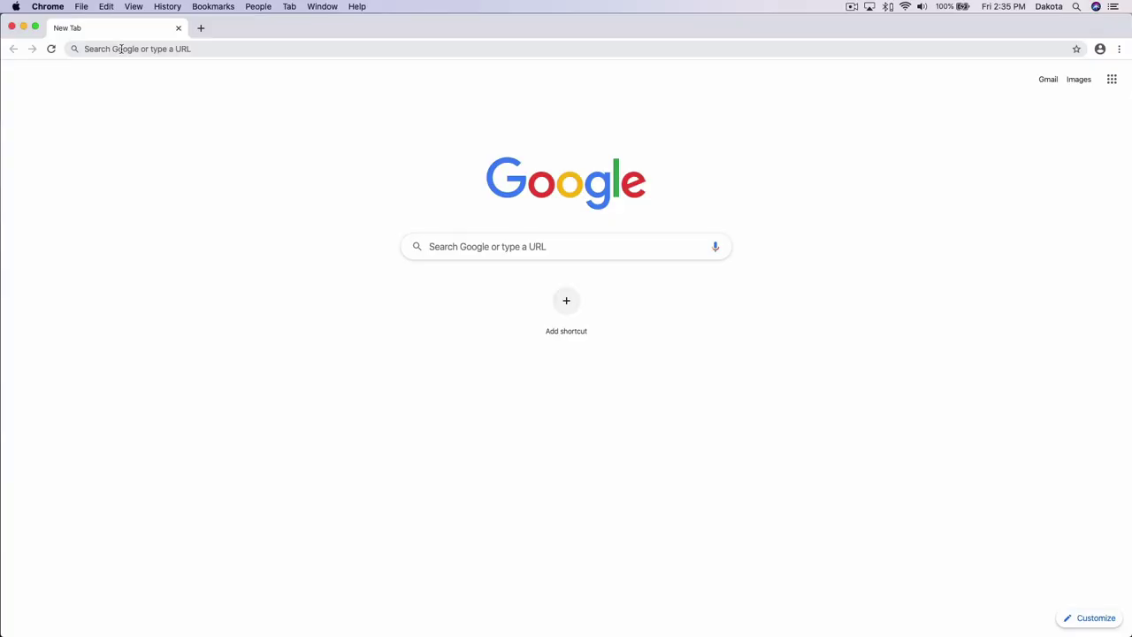
click(122, 49)
text(h)
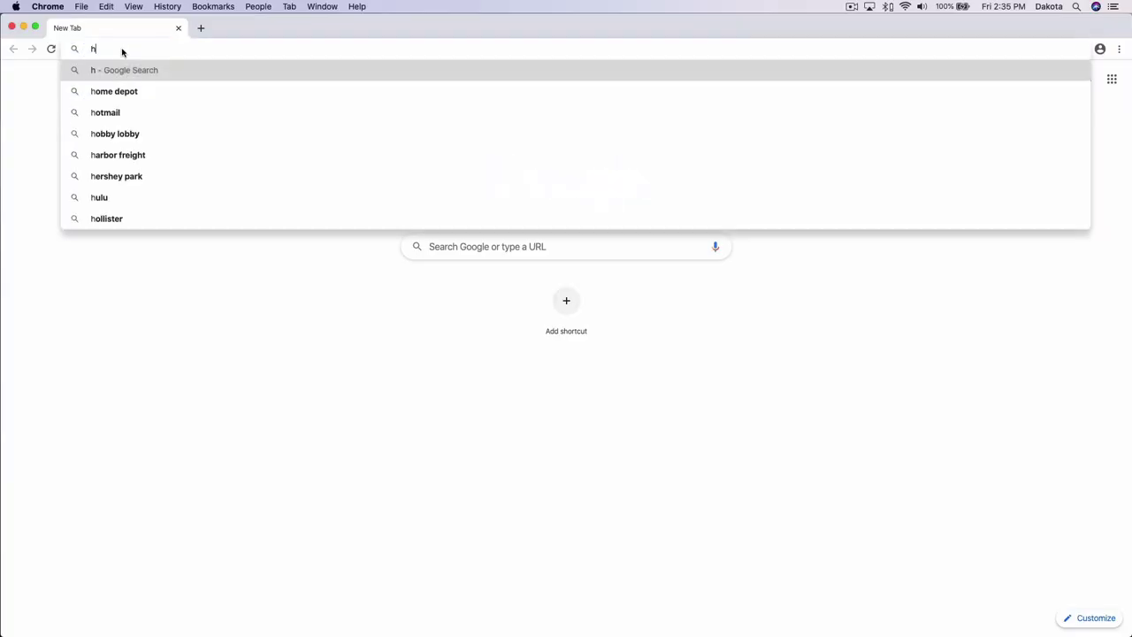
text(ttp://19)
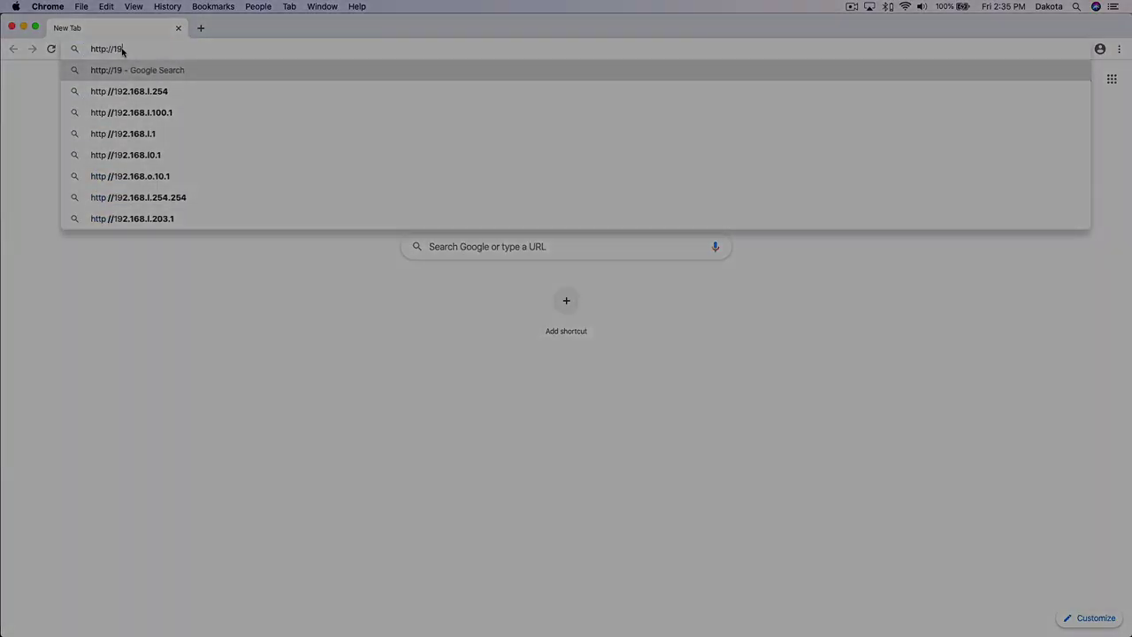
text(2.168.1)
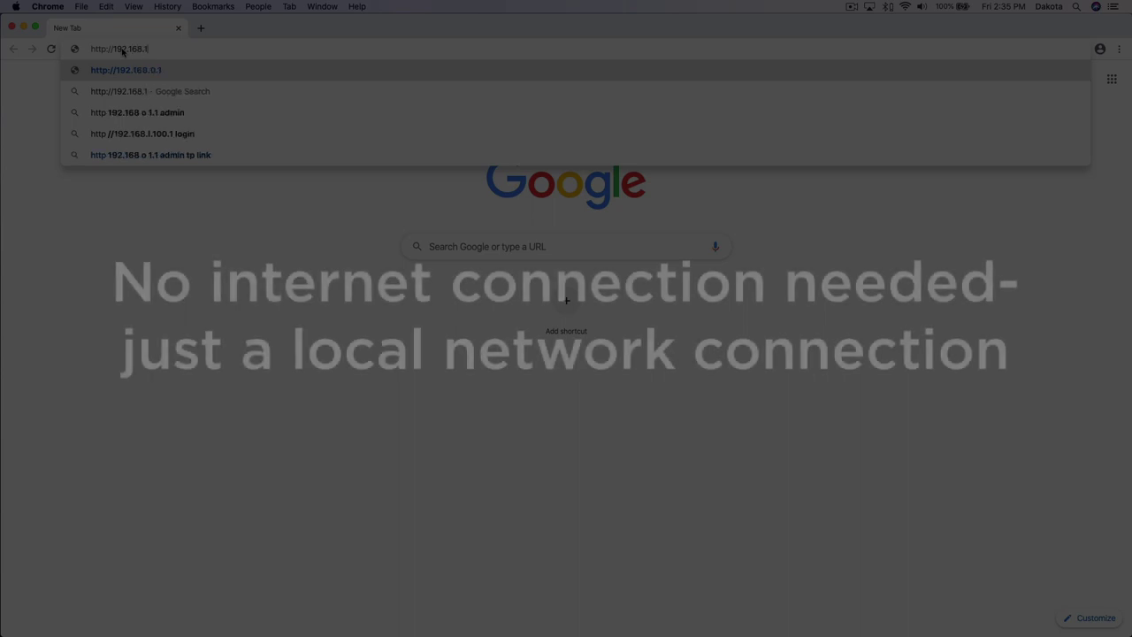
text(.170:5076)
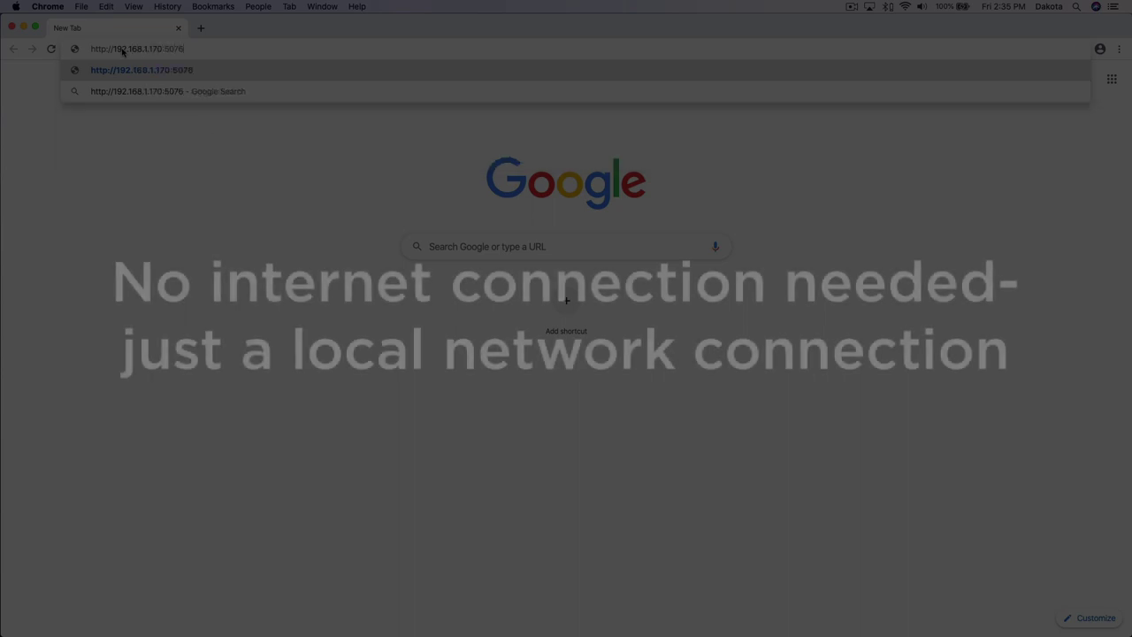
Load the console address, opening the All I'm Living For chart in A.
key(Return)
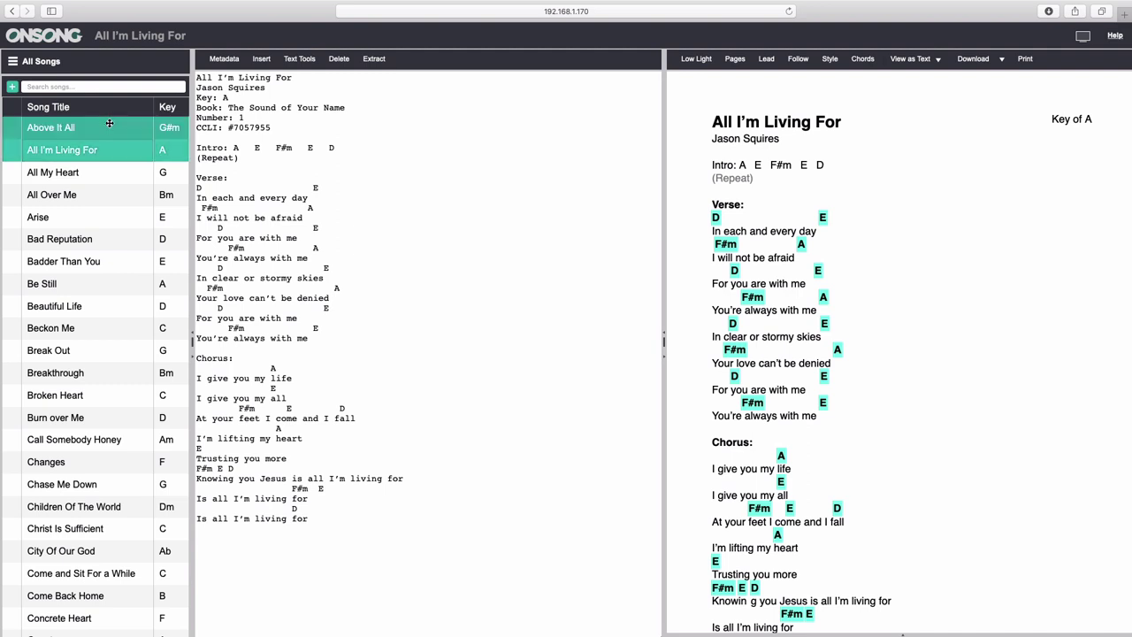
Open the library sidebar and expand its Collections and Books groups.
click(14, 62)
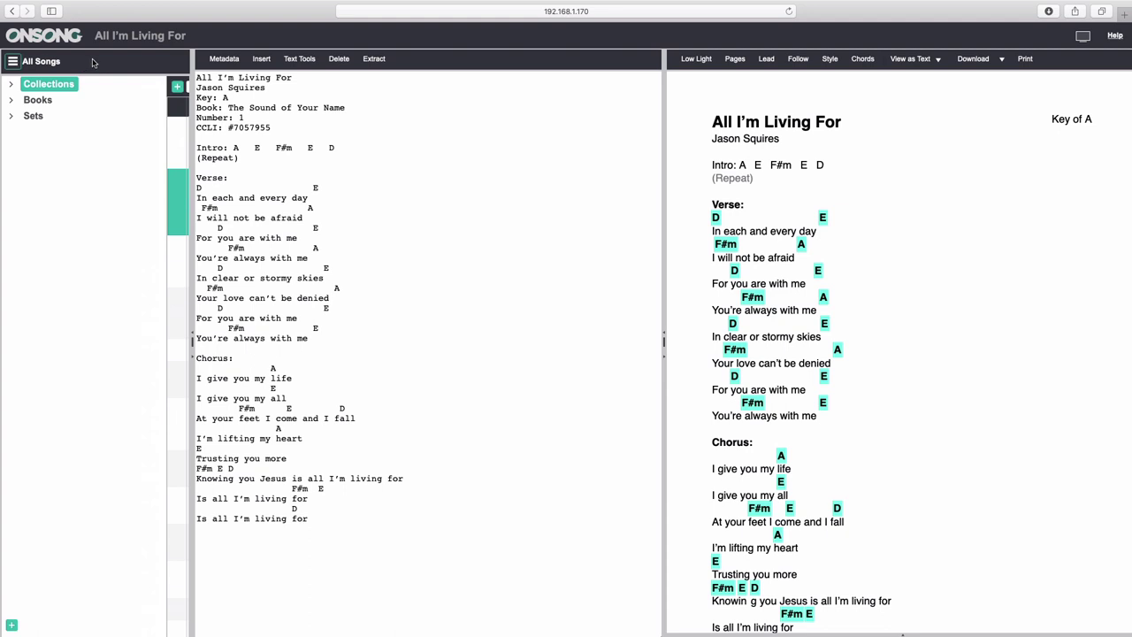
click(42, 100)
click(41, 100)
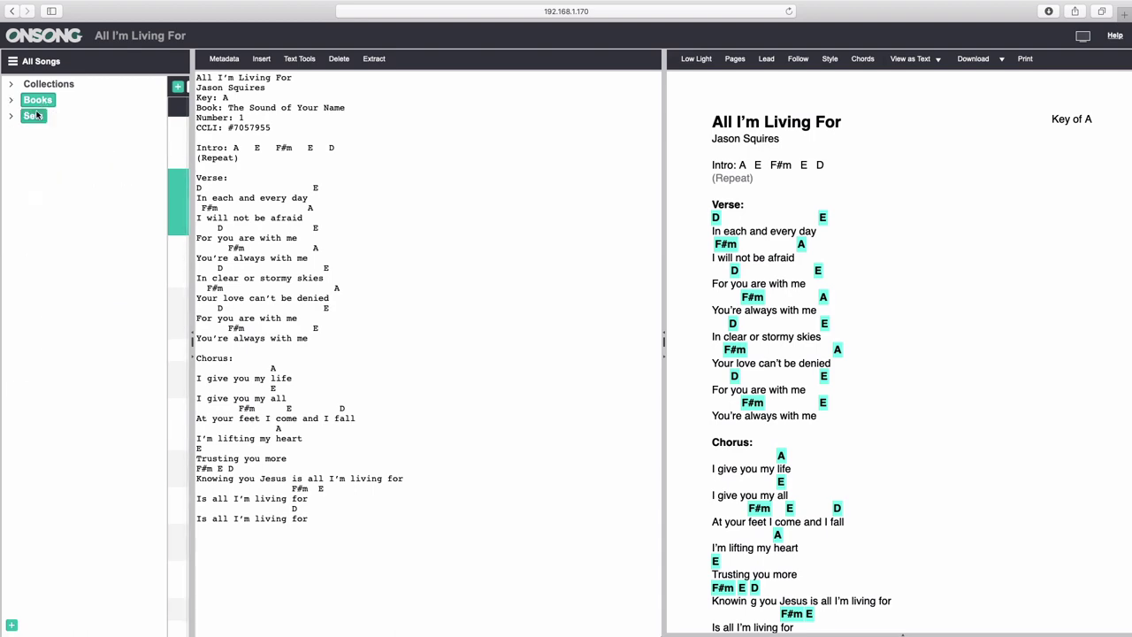
click(34, 117)
click(34, 117)
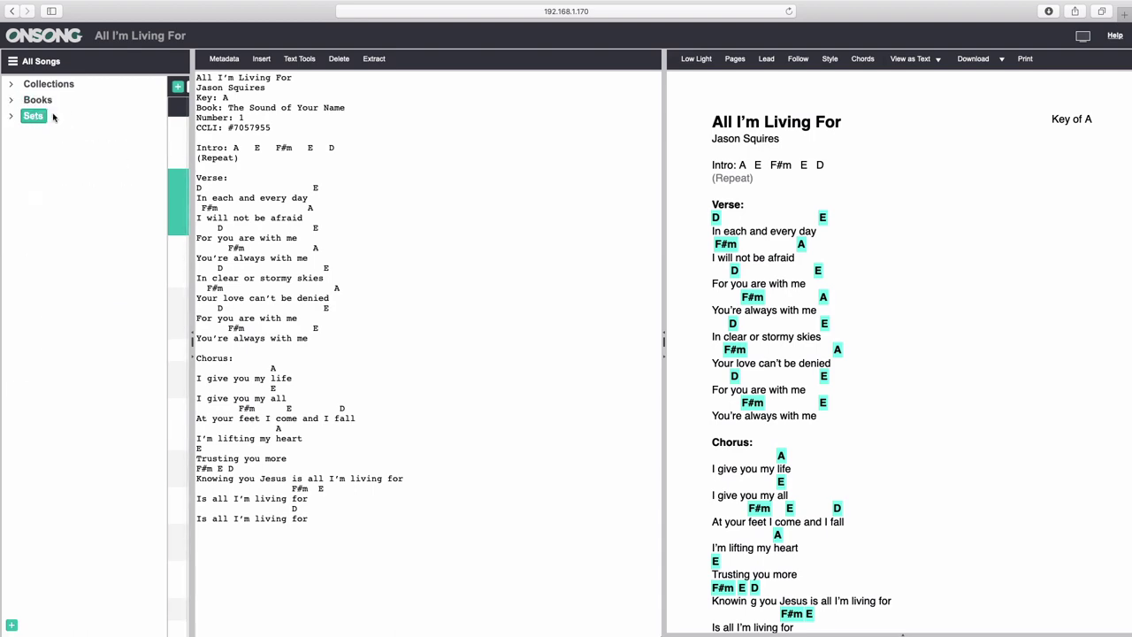
click(49, 84)
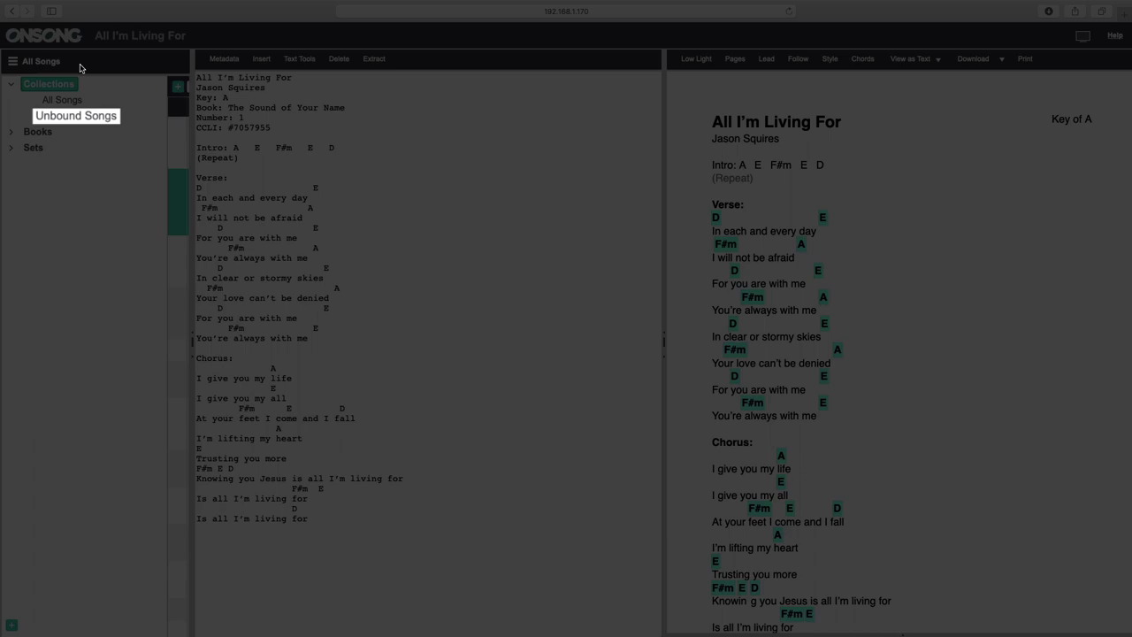
click(35, 131)
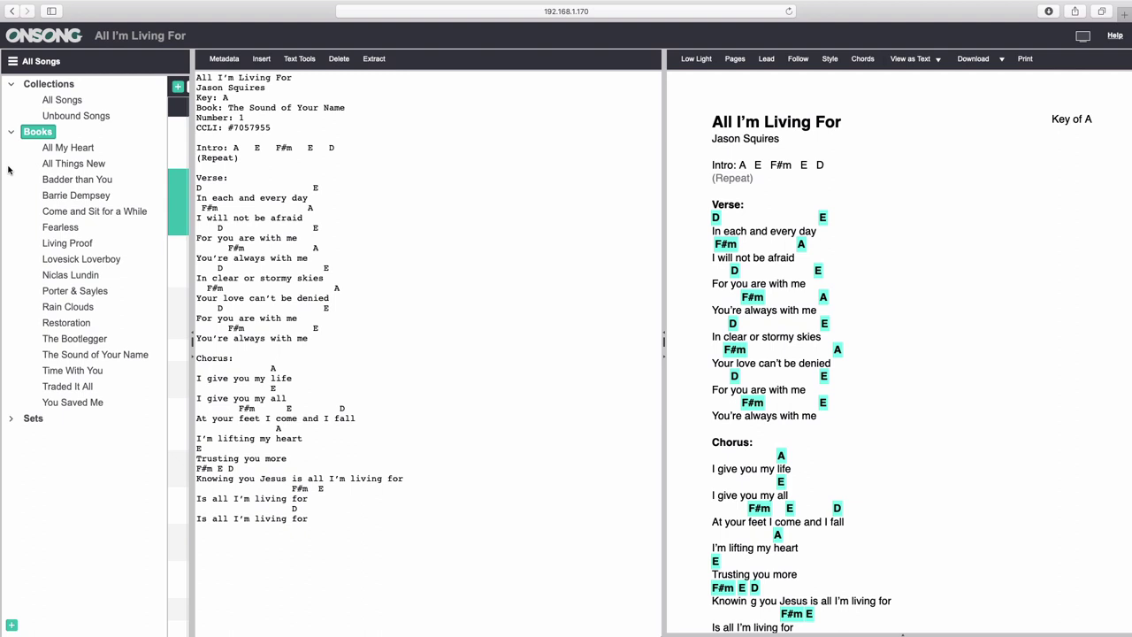
Expand the Sets list and bring up the Add Song, Book or Set choices.
click(34, 419)
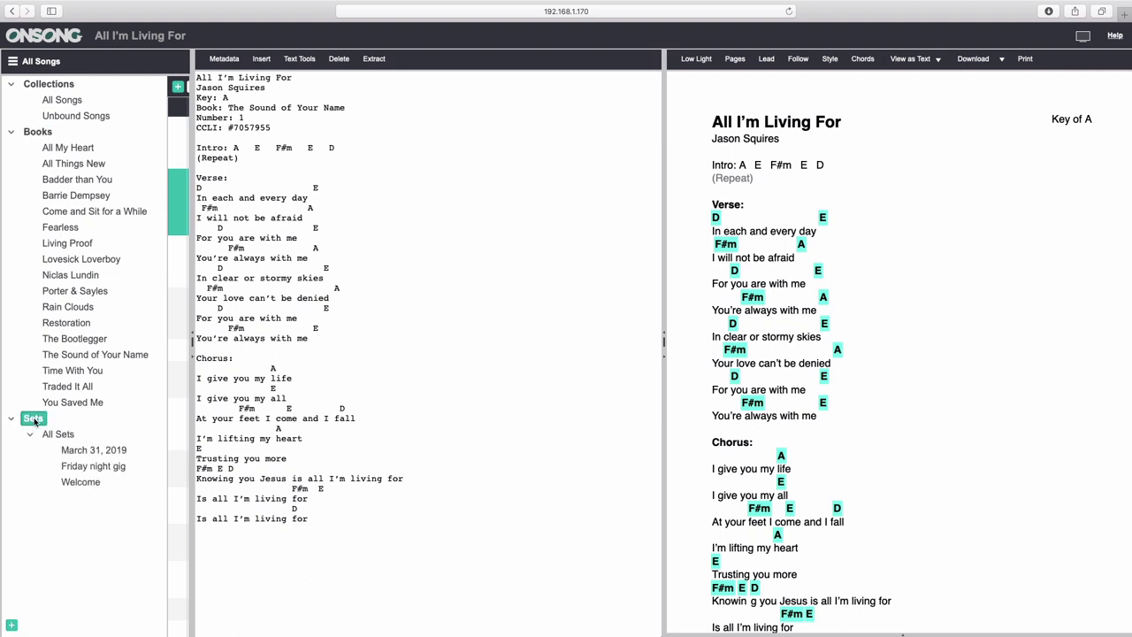
click(12, 627)
mouse_move(35, 604)
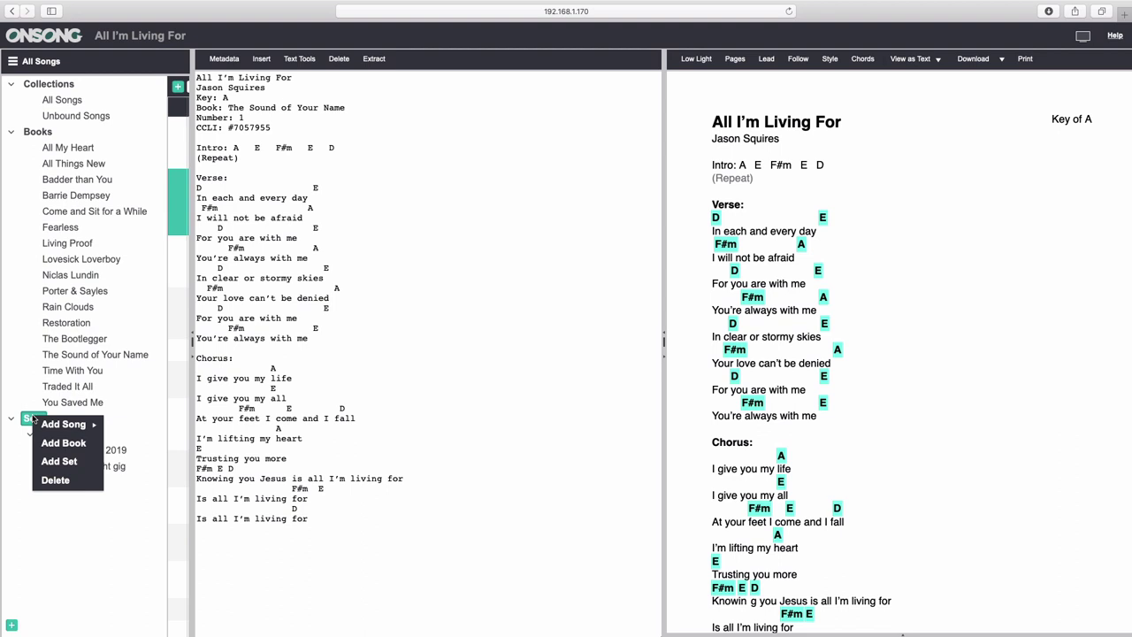
mouse_move(88, 428)
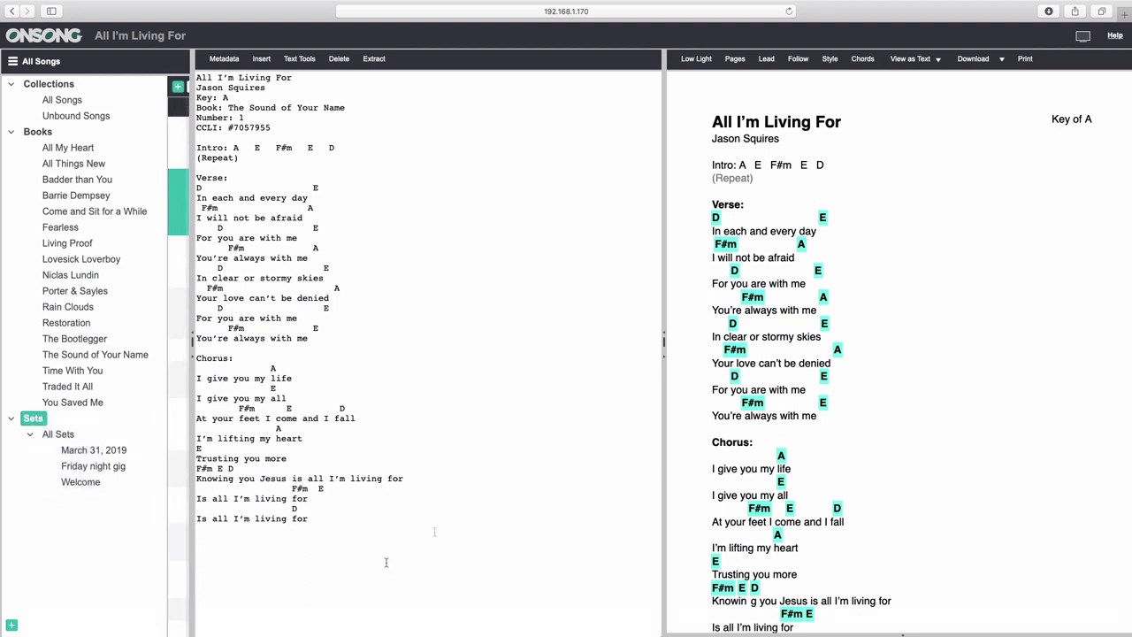
Add a set titled 'New Set' from the sidebar's + menu.
click(12, 628)
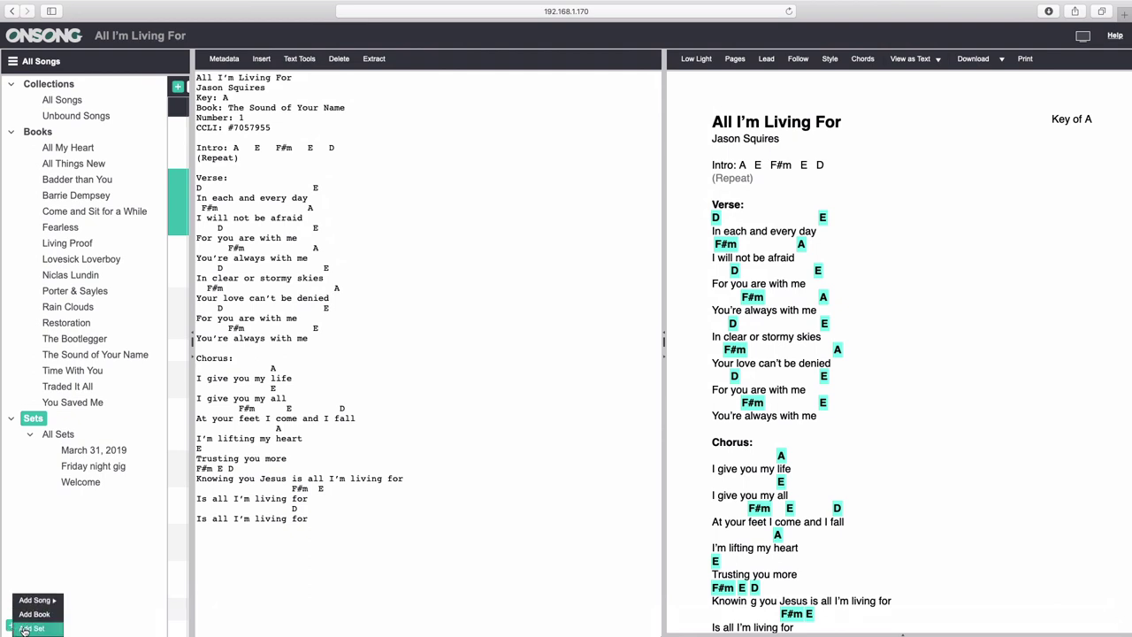
click(24, 629)
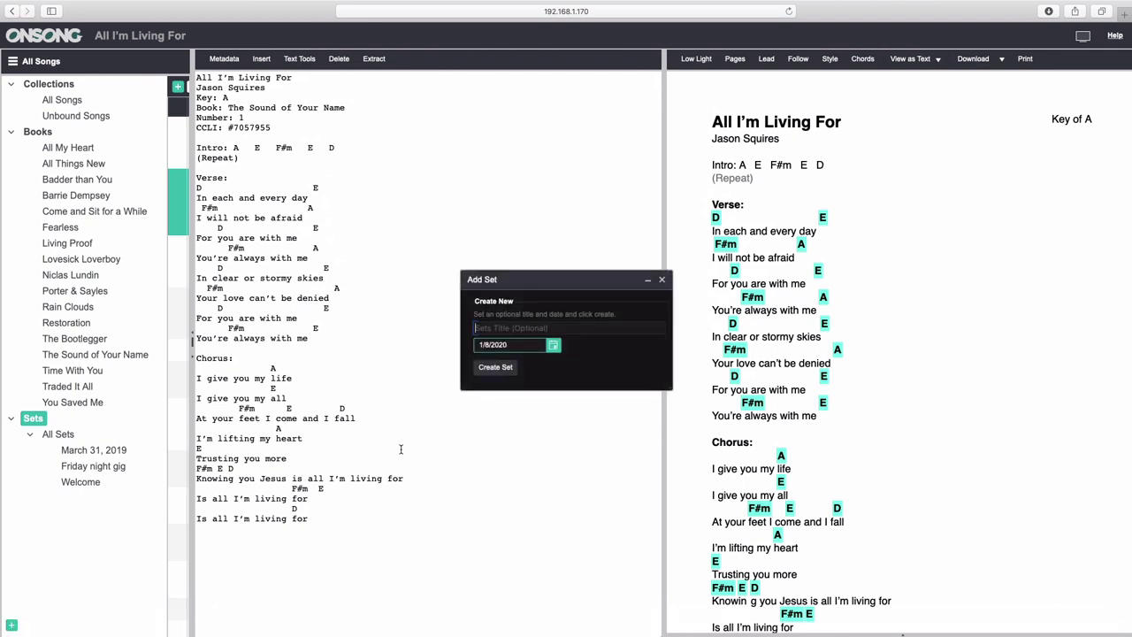
text(New)
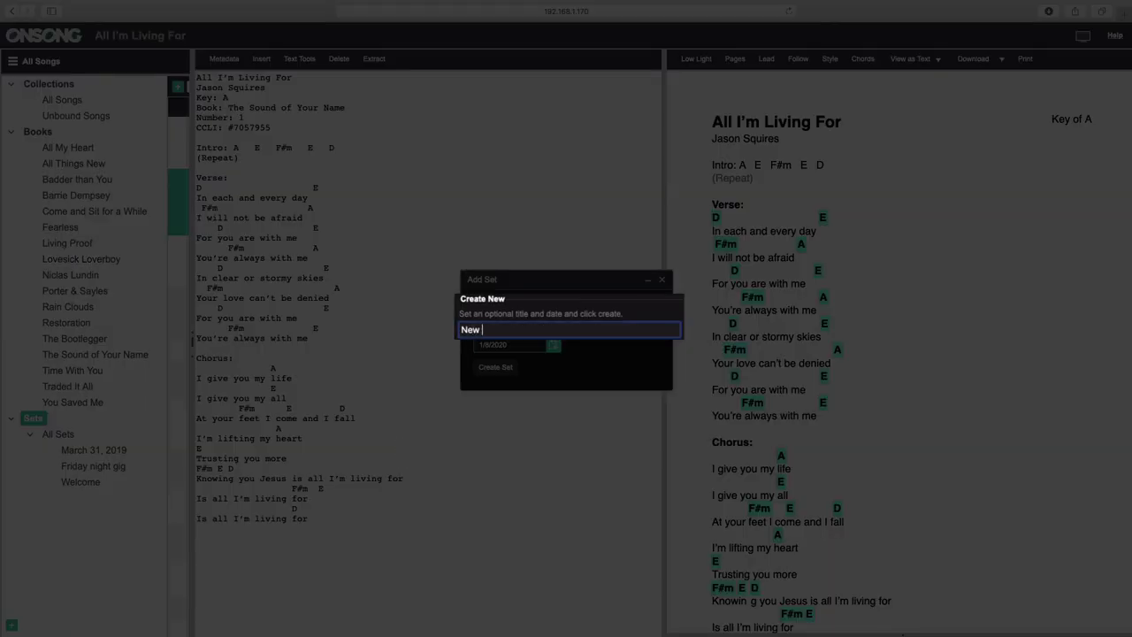
text( Set)
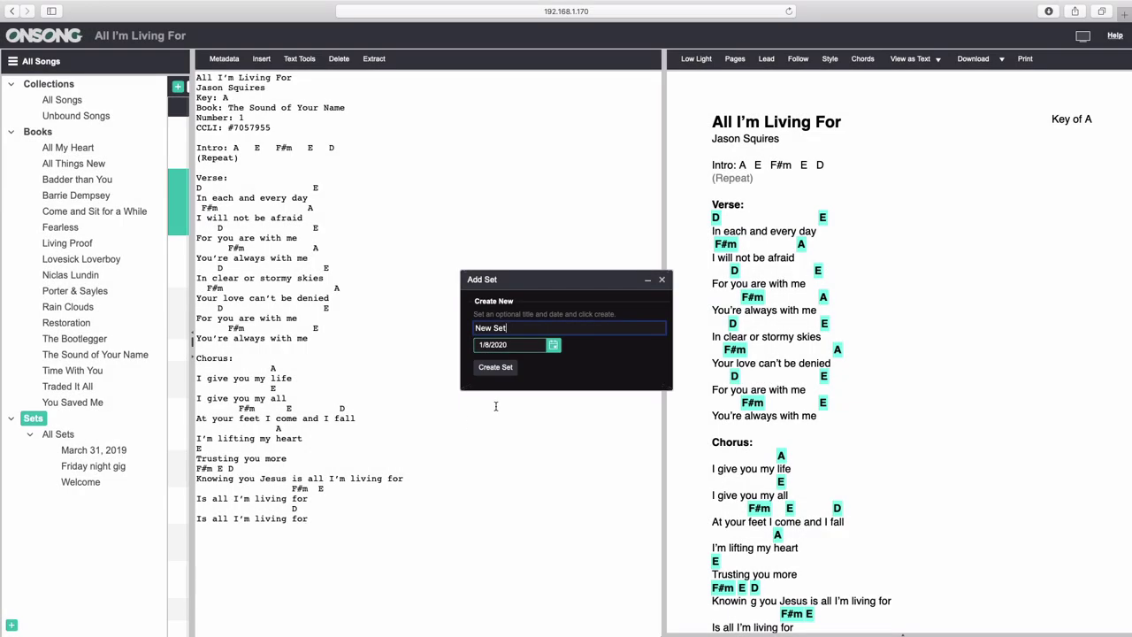
click(493, 368)
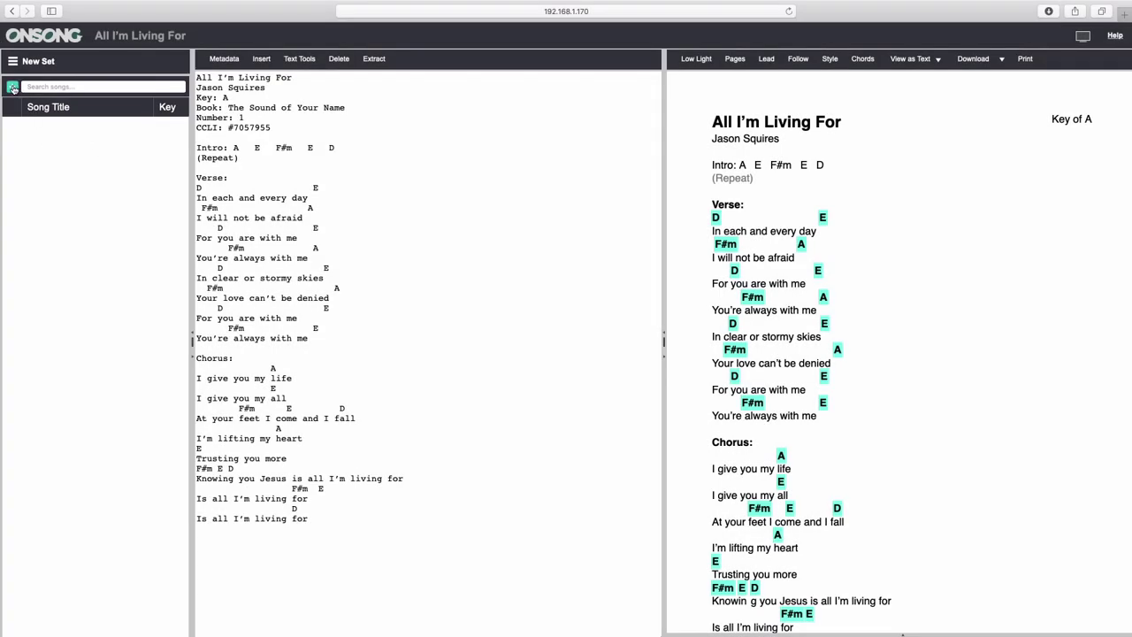
Import the fourteen song text files, Rain or Fire through Thistledown Snow, into New Set.
click(12, 86)
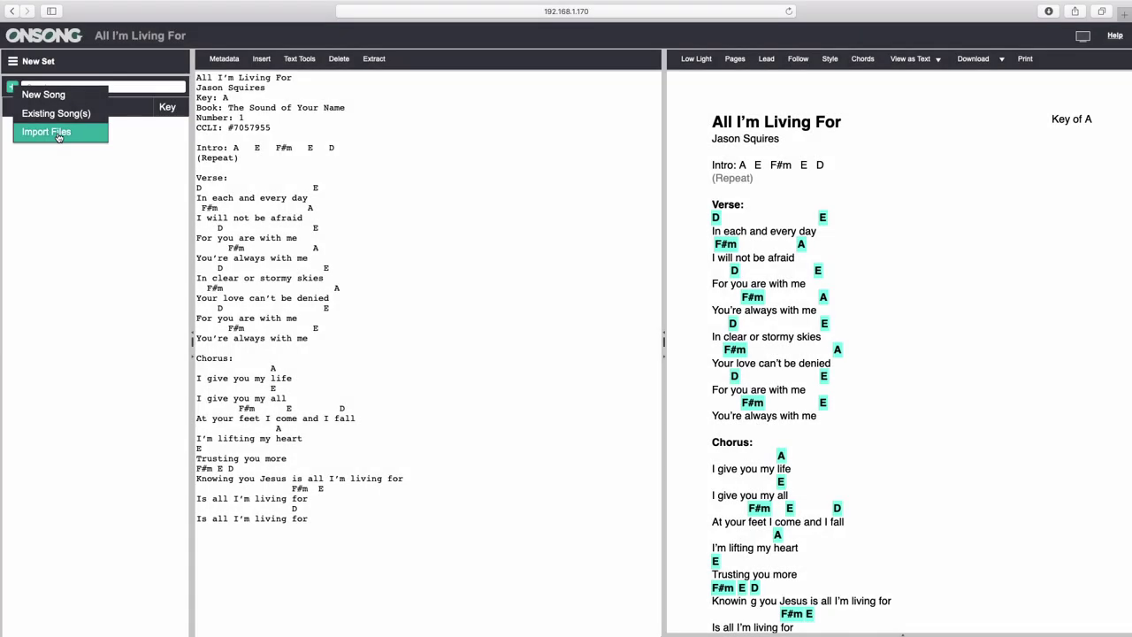
click(53, 133)
click(513, 248)
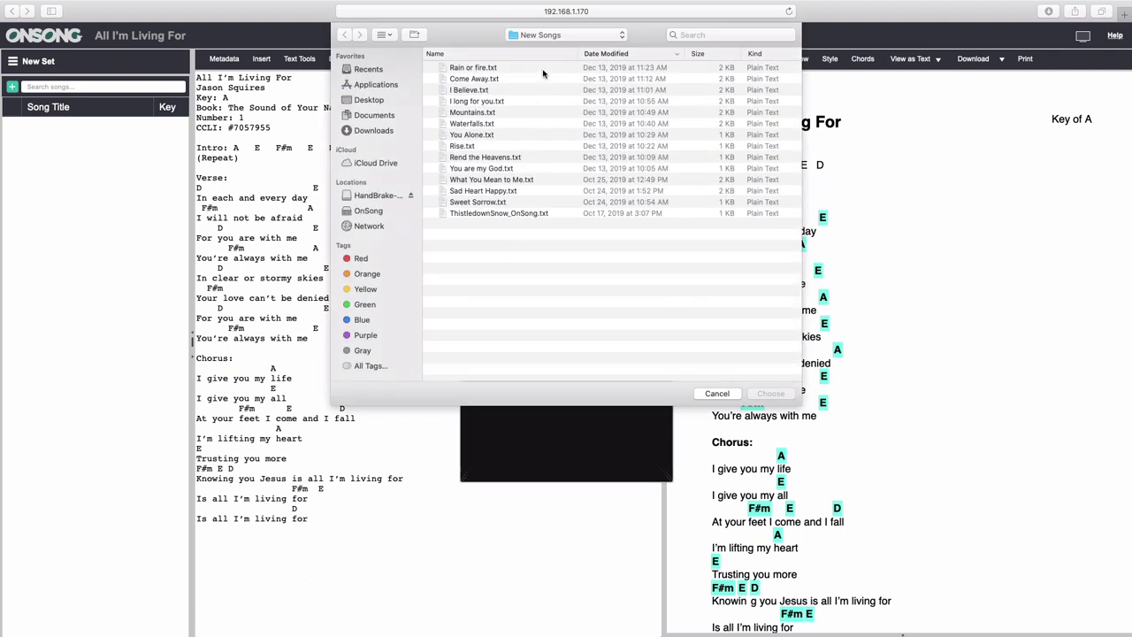
click(541, 68)
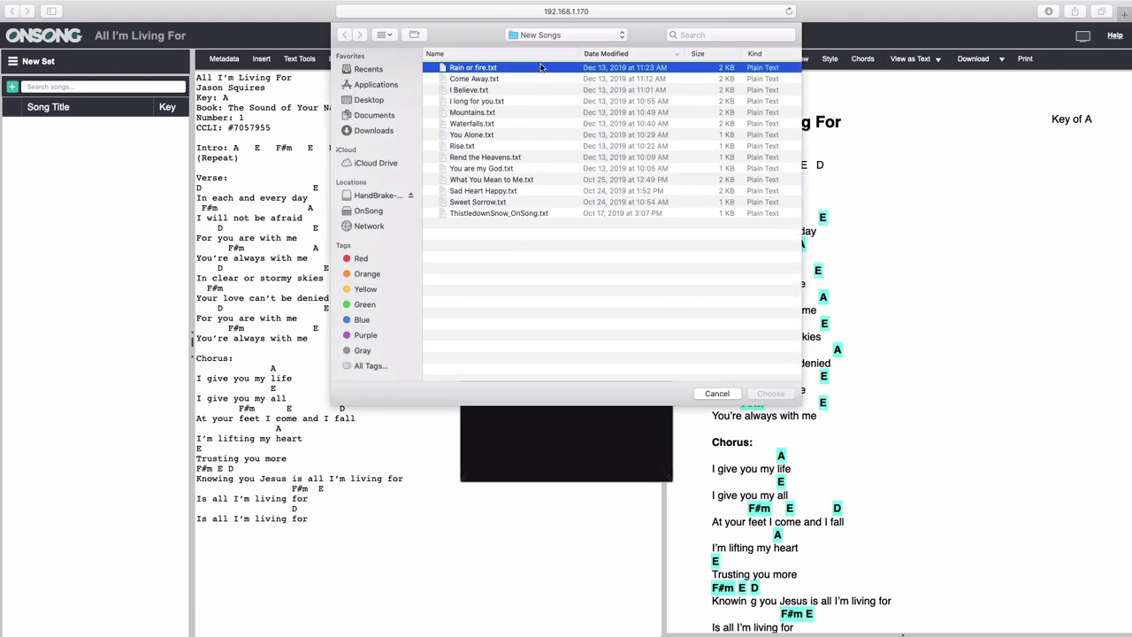
shift+click(523, 215)
click(768, 394)
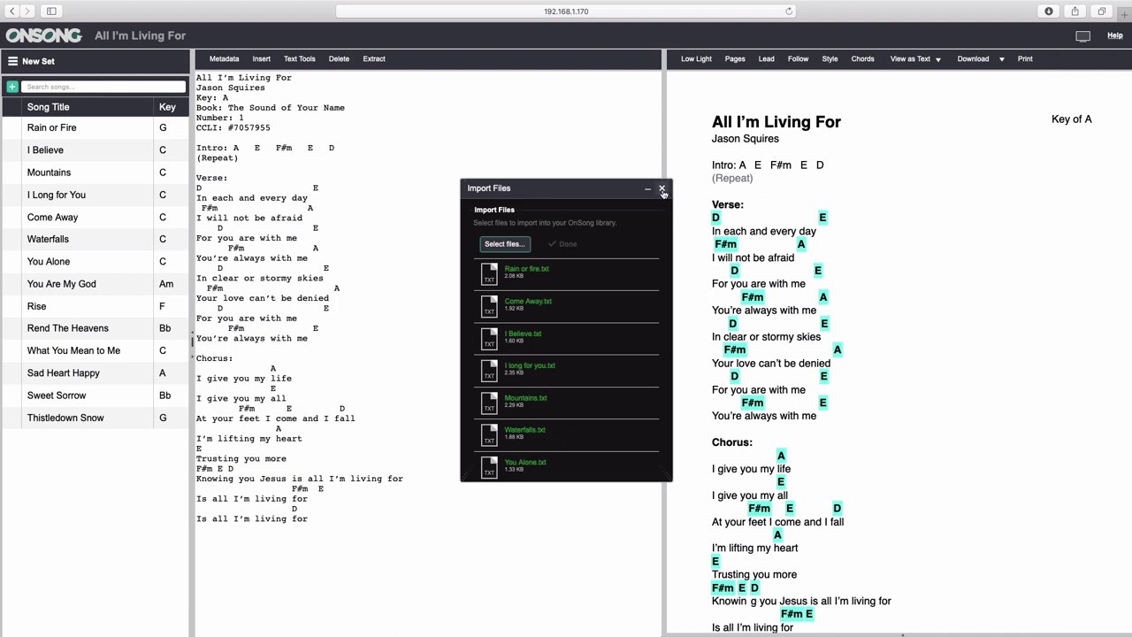
click(662, 190)
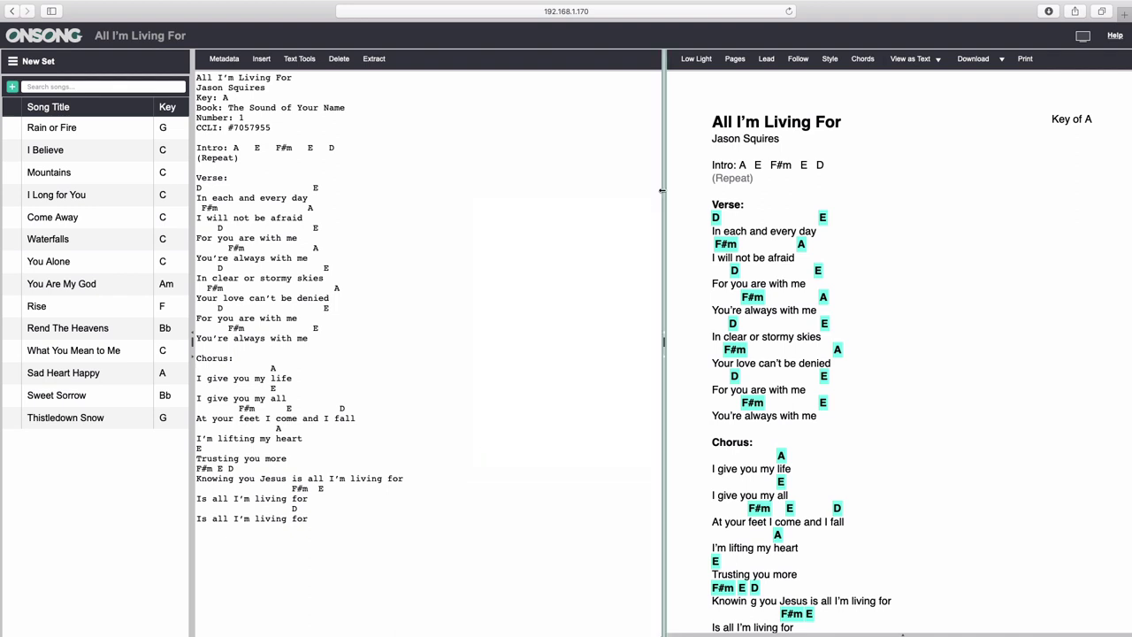
Tick existing songs Above It All through Beautiful Life and add them to New Set.
click(13, 87)
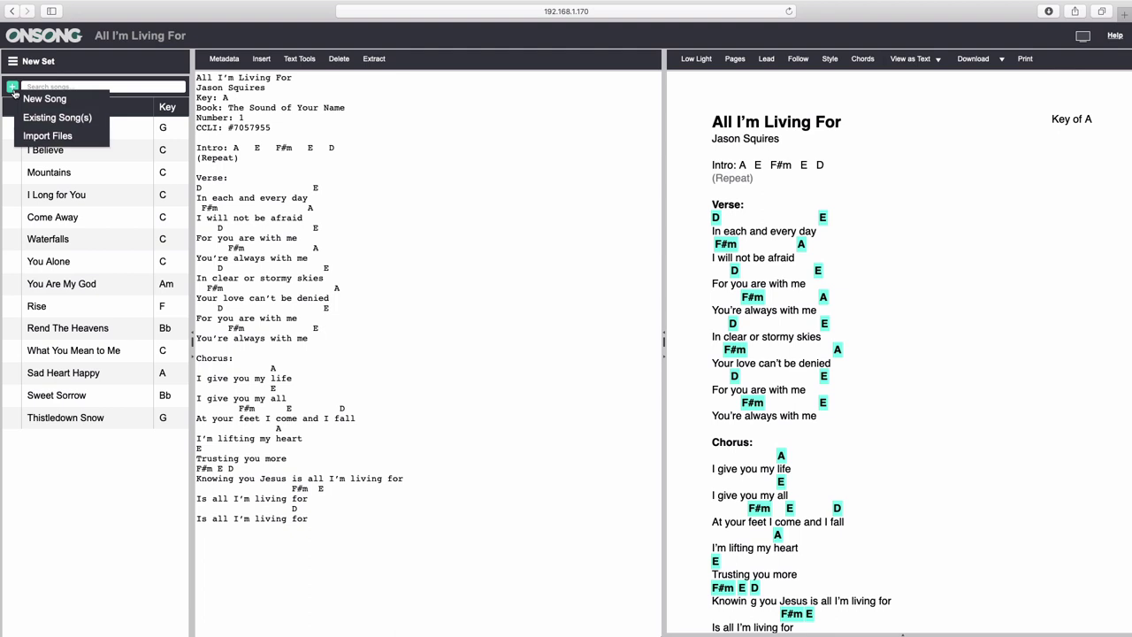
click(68, 127)
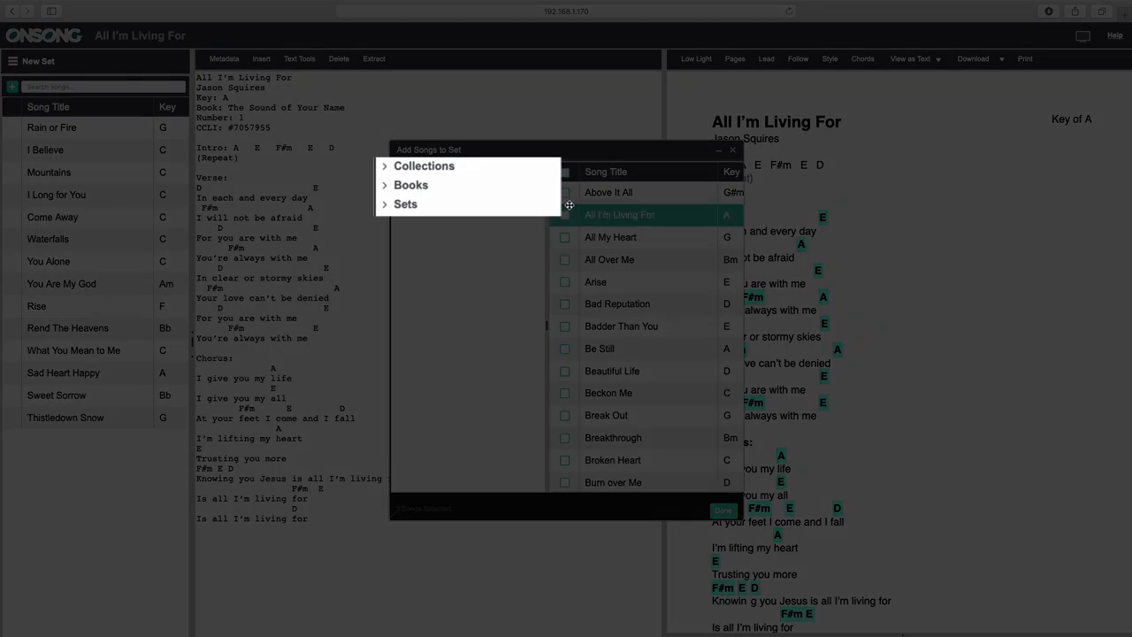
click(565, 194)
click(565, 238)
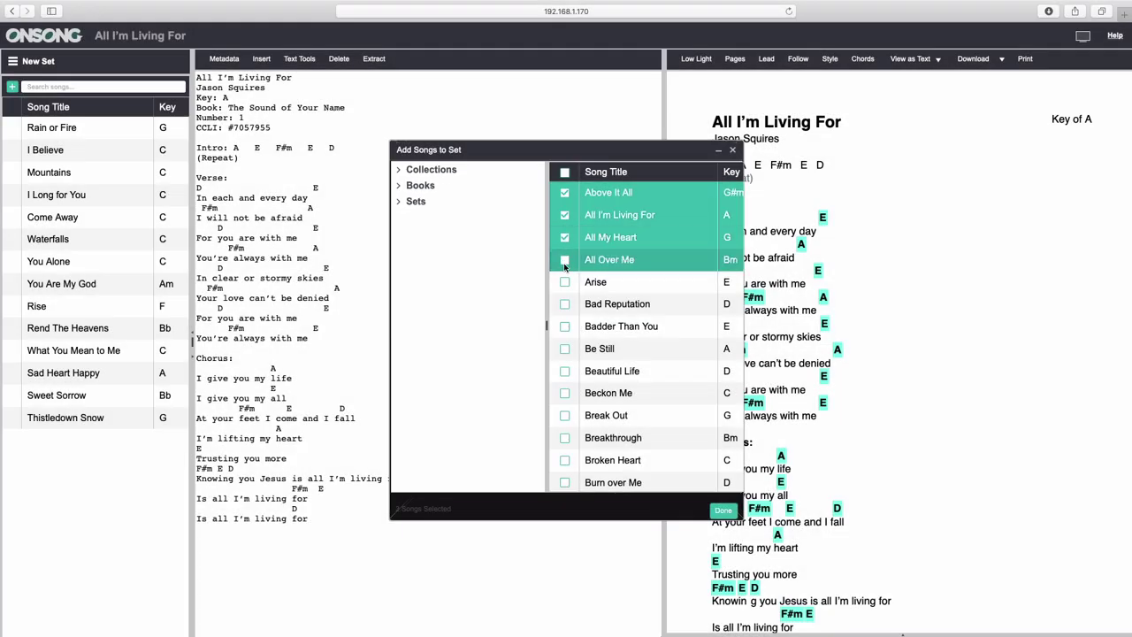
click(565, 260)
click(566, 282)
click(565, 305)
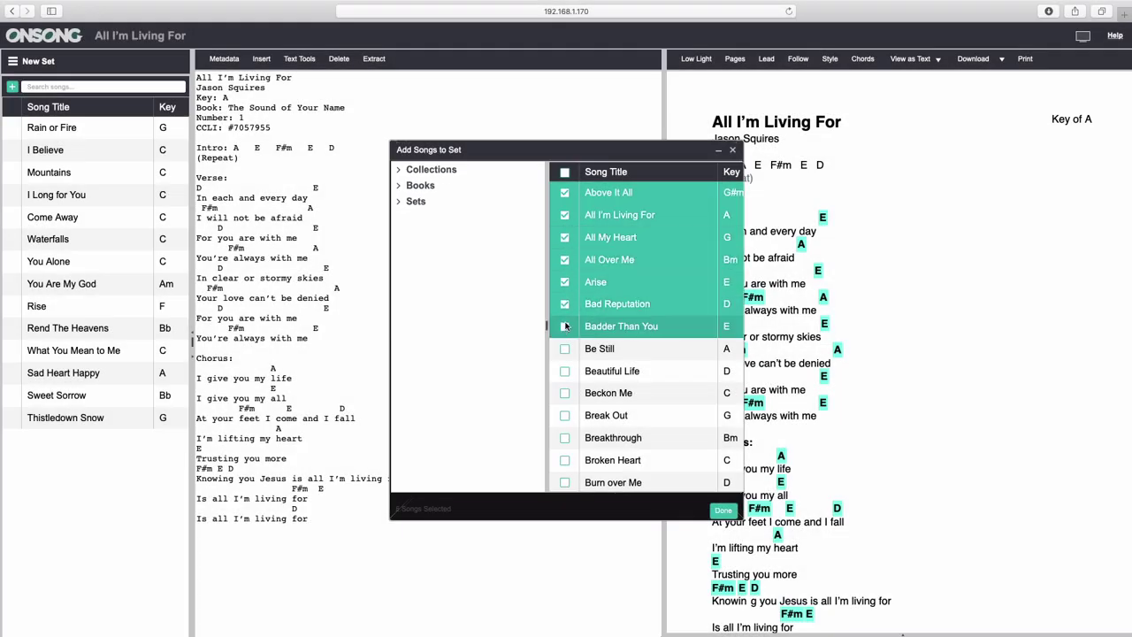
click(565, 327)
click(566, 349)
click(565, 371)
click(717, 509)
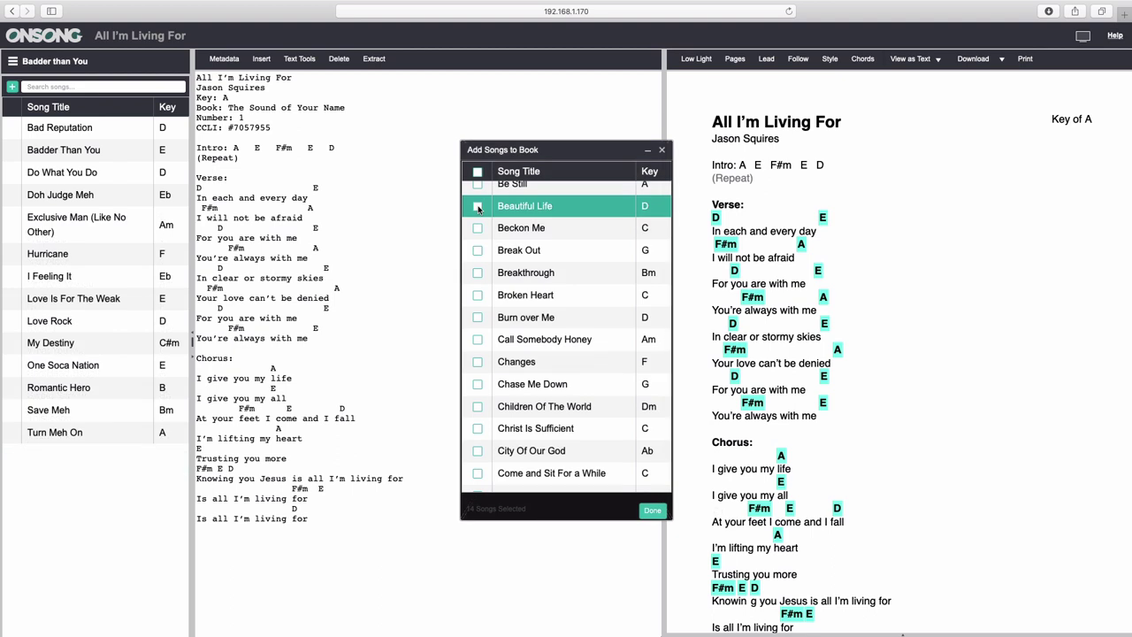
Add Beautiful Life, Beckon Me, Break Out, Breakthrough and Broken Heart to the book.
click(478, 207)
click(477, 228)
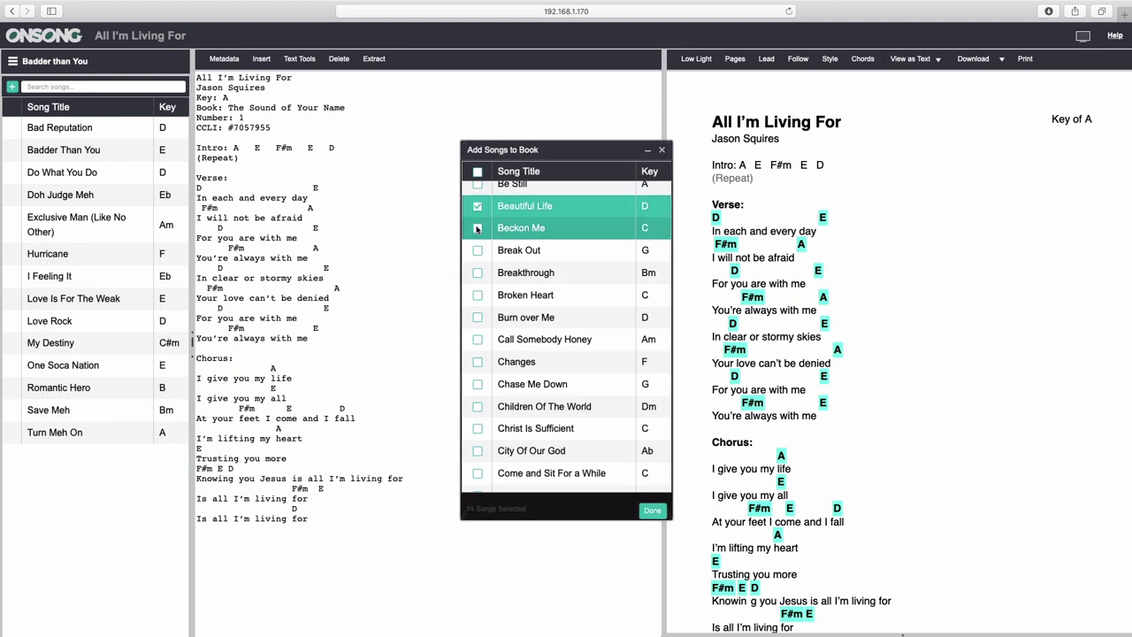
click(478, 250)
click(477, 272)
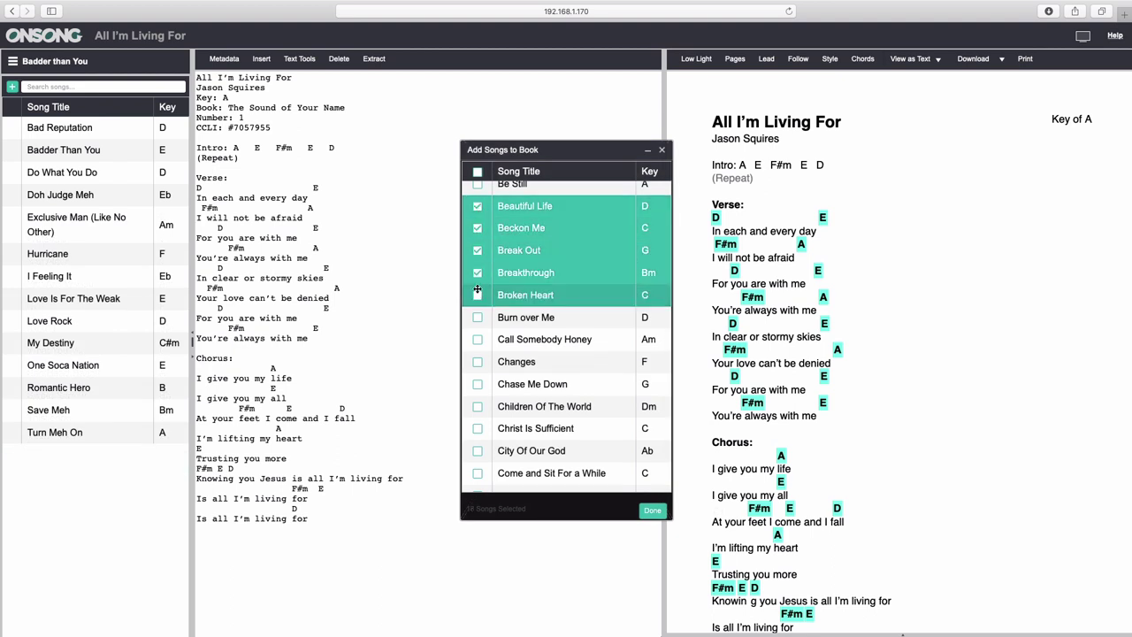
click(478, 295)
click(650, 511)
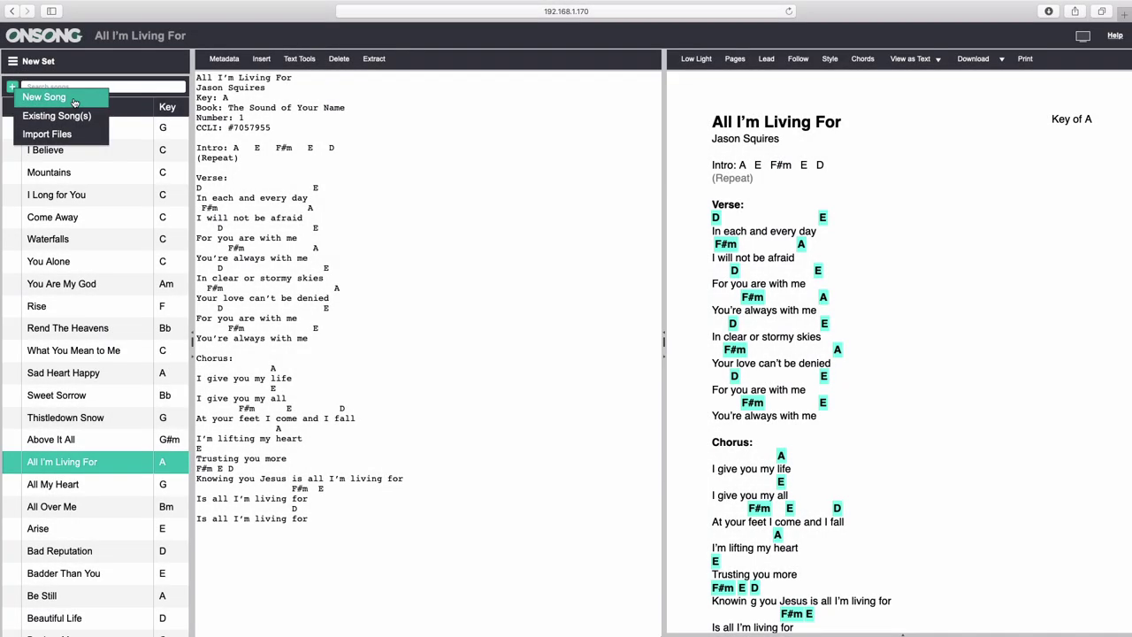
Create a song titled 'New Song', enter the artist's name, and save it.
click(74, 99)
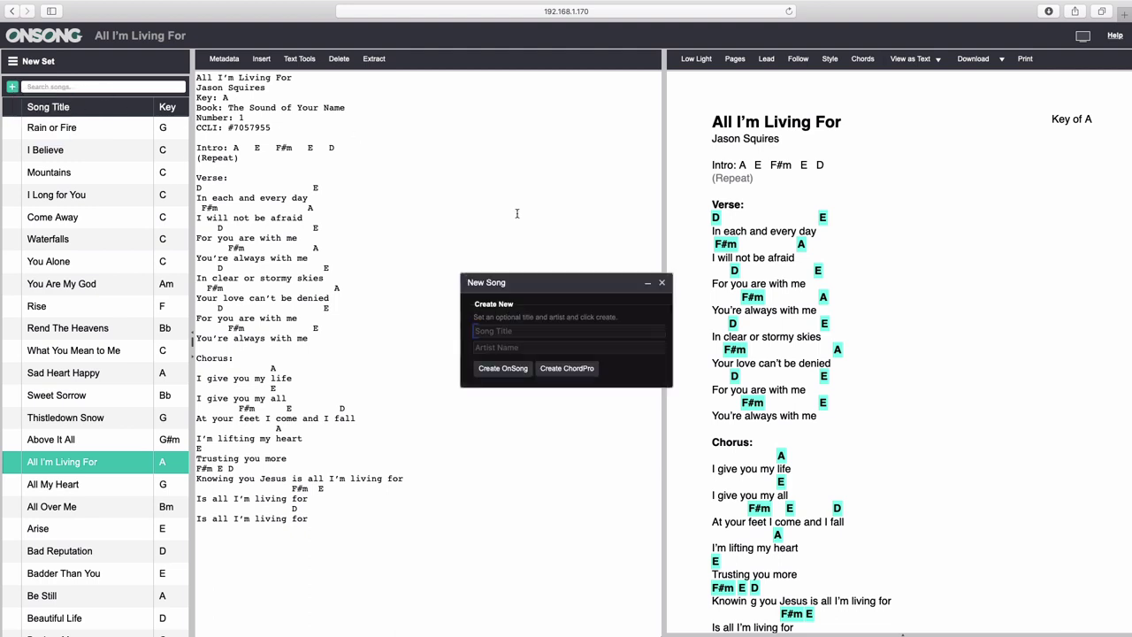
click(474, 331)
text(New Song)
key(Tab)
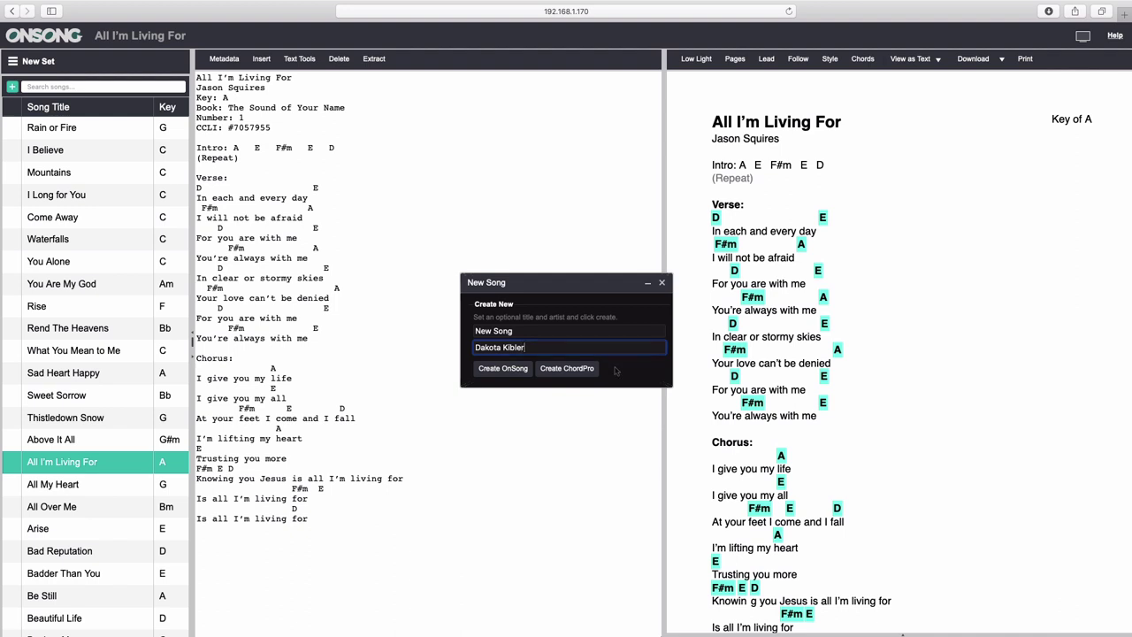
click(503, 369)
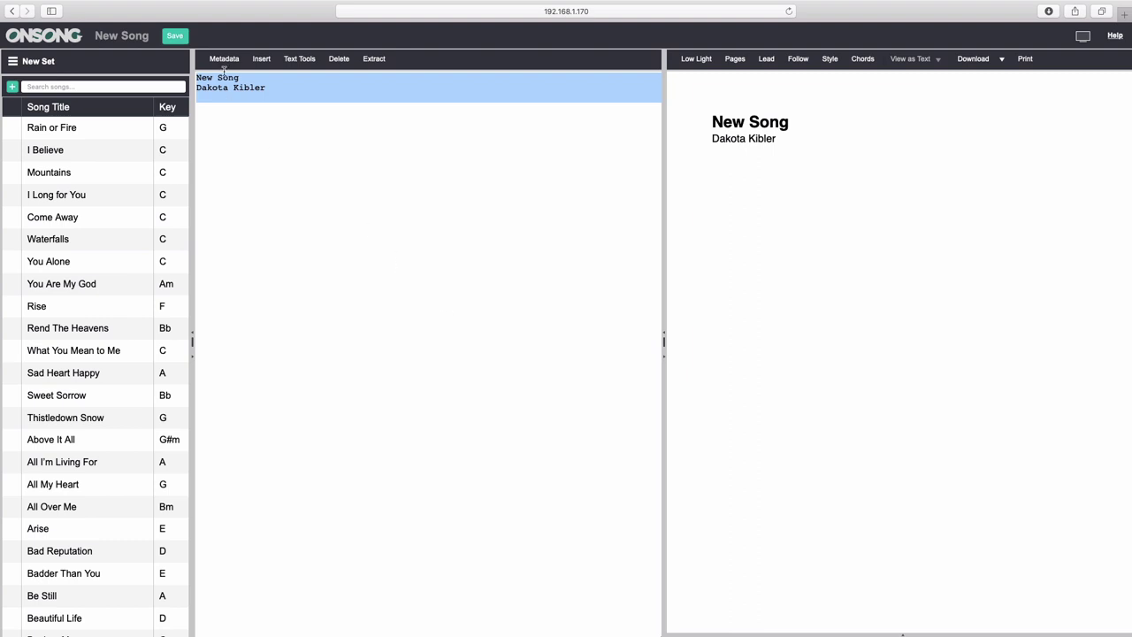
click(176, 39)
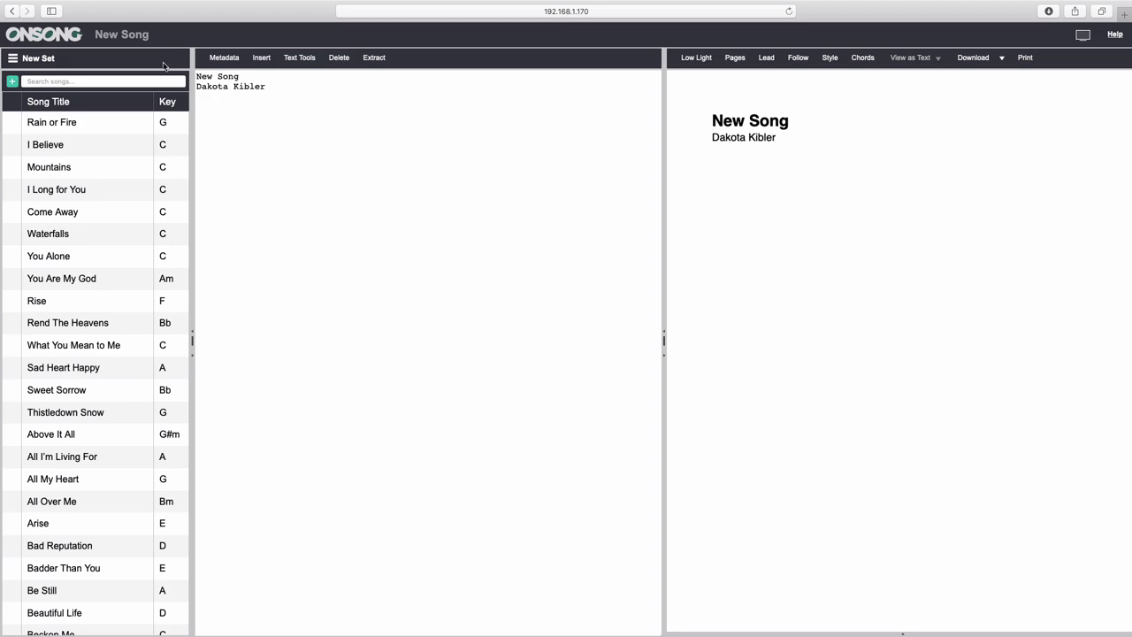
Open Come Away, then try sorting the song list by Song Title and by Key.
scroll(106, 227, up, 3)
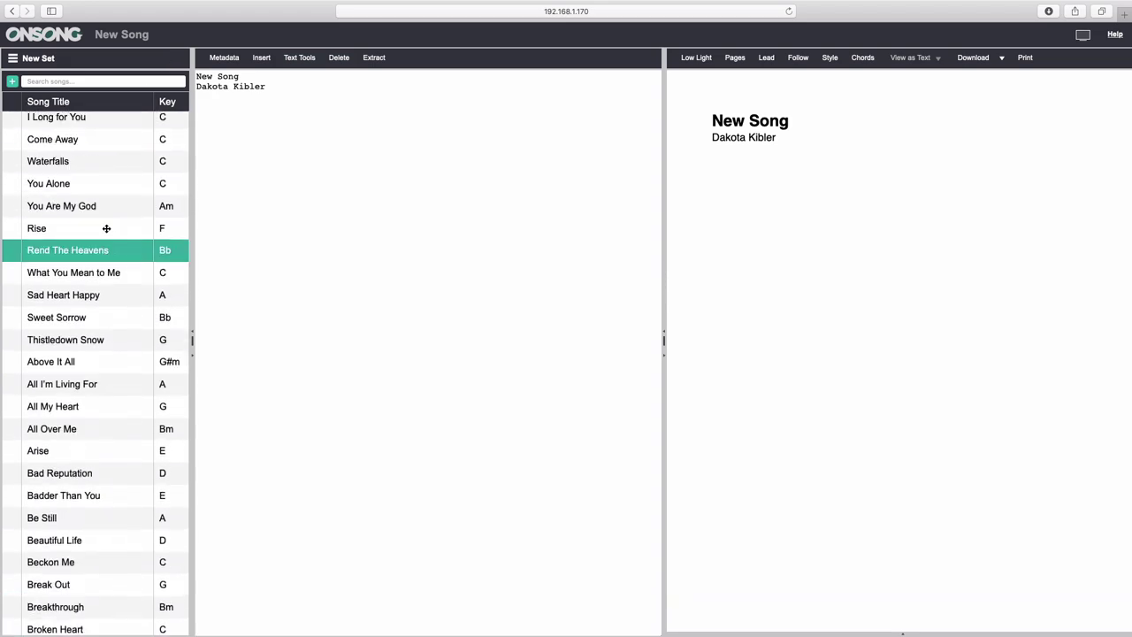
click(97, 216)
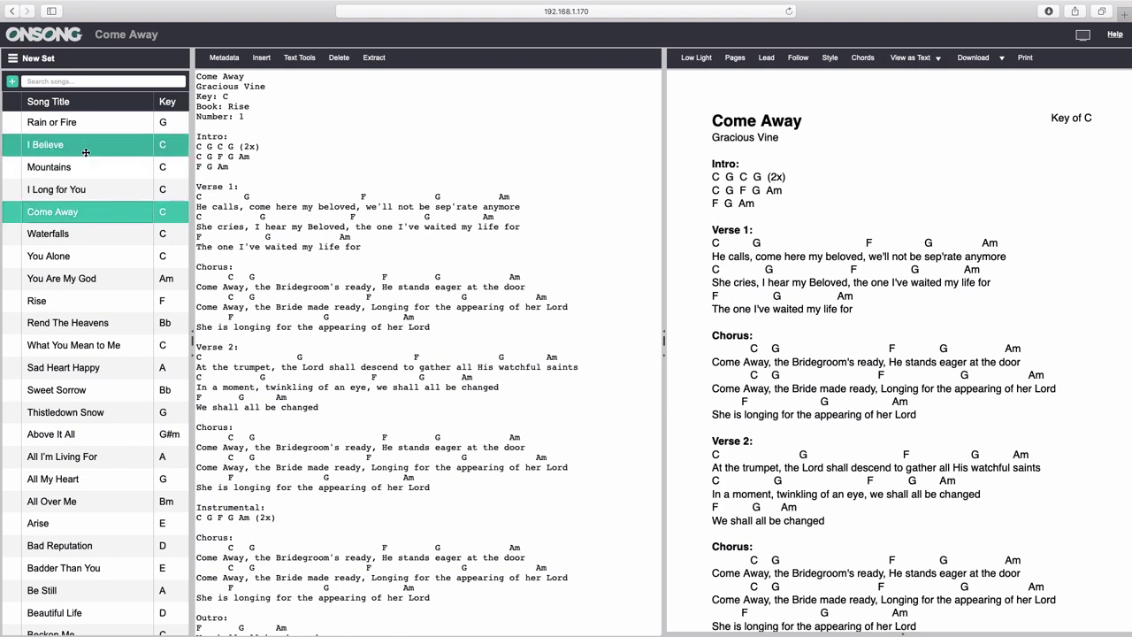
click(94, 104)
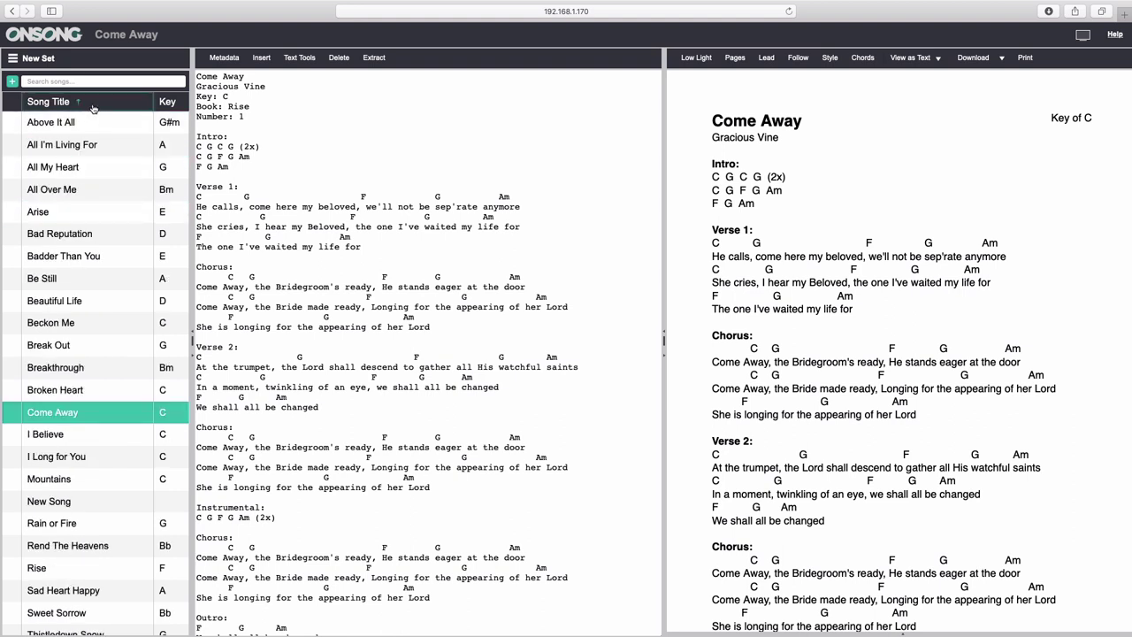
click(94, 107)
click(94, 107)
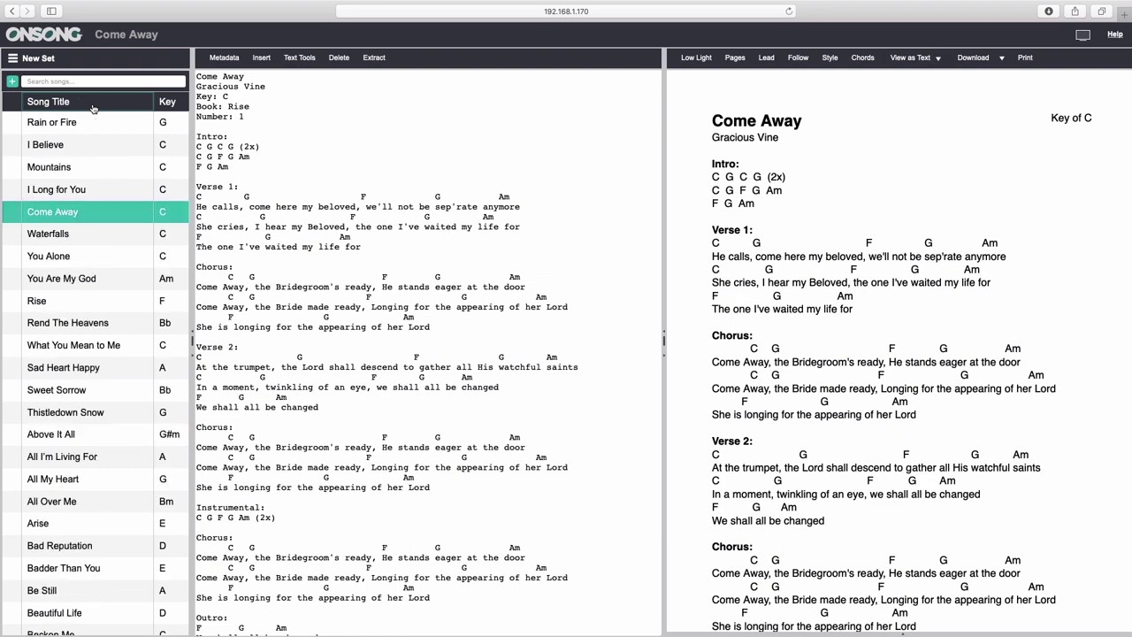
click(177, 105)
click(178, 104)
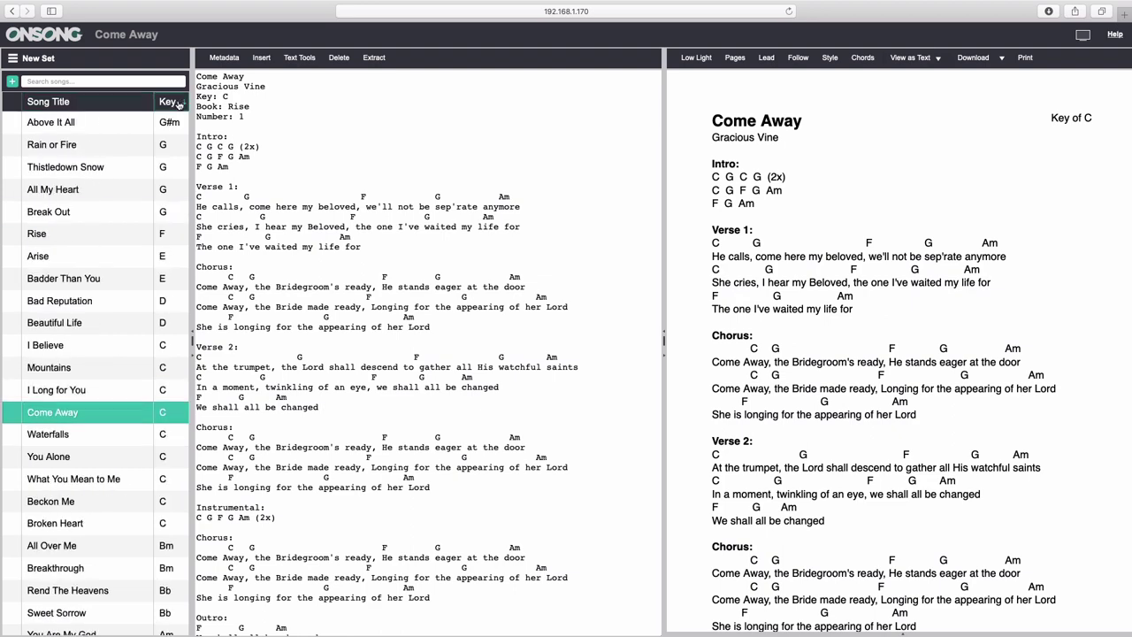
click(178, 105)
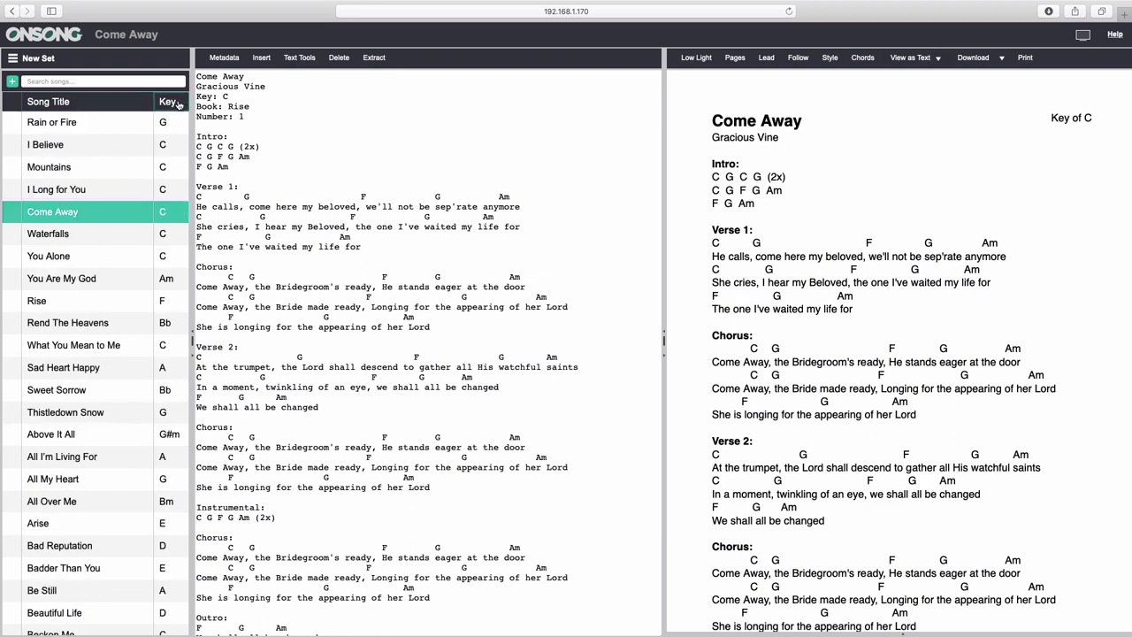
Search the song list for 'w', then clear the search.
click(84, 80)
text(waterfalls)
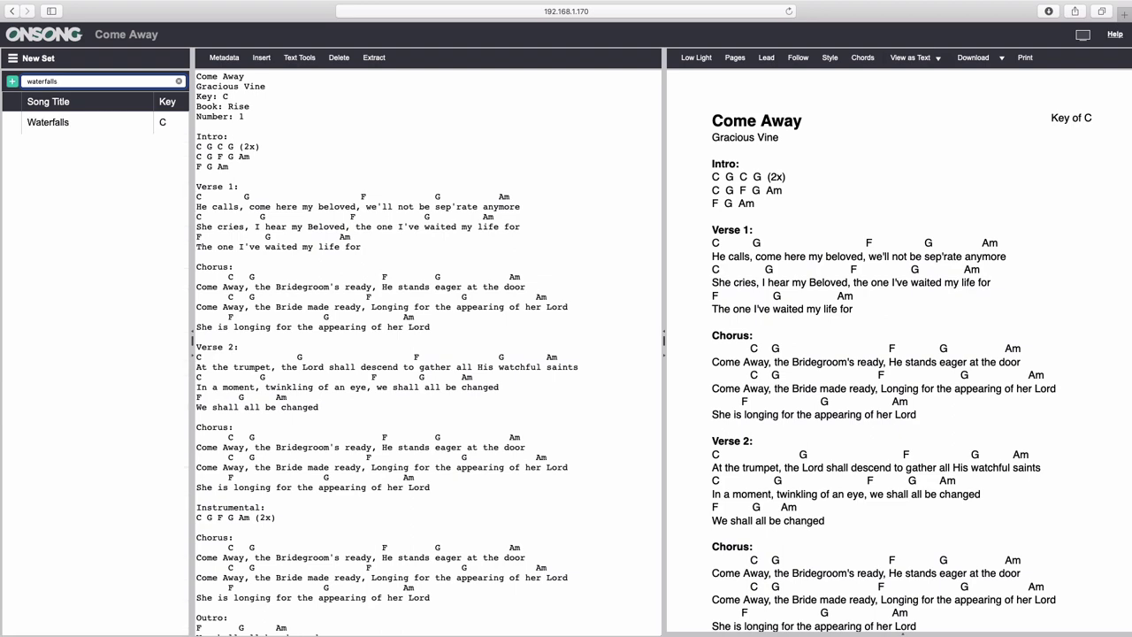
click(179, 81)
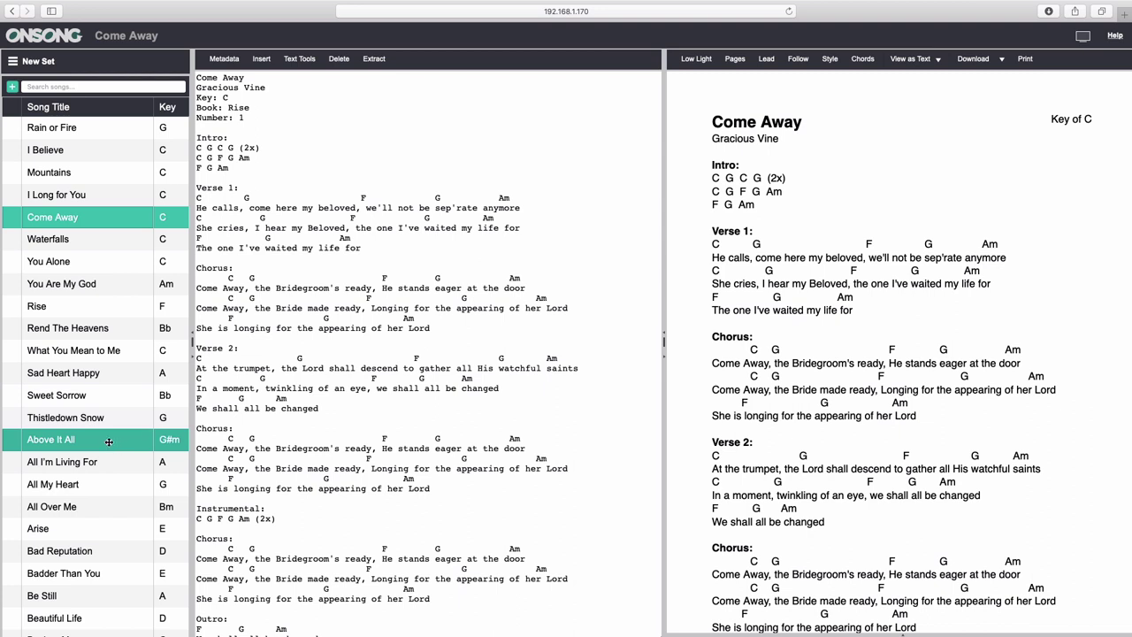
Move Above It All after You Are My God, I Believe below Thistledown Snow, and Arise below Rend The Heavens.
drag(109, 441, 94, 301)
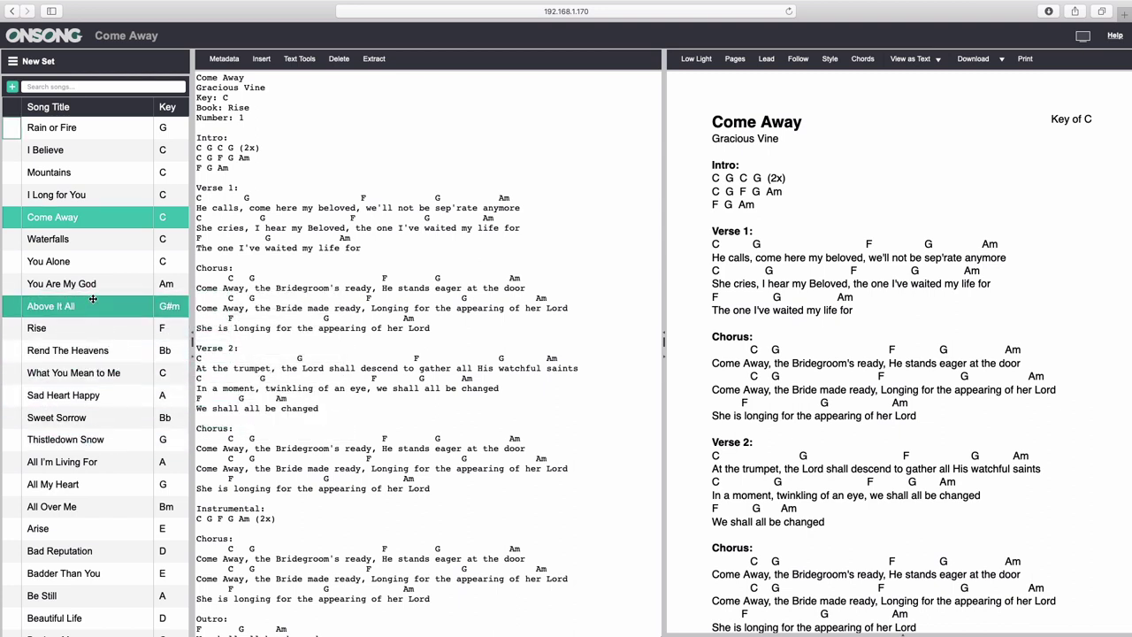
drag(75, 155, 67, 455)
drag(53, 528, 86, 331)
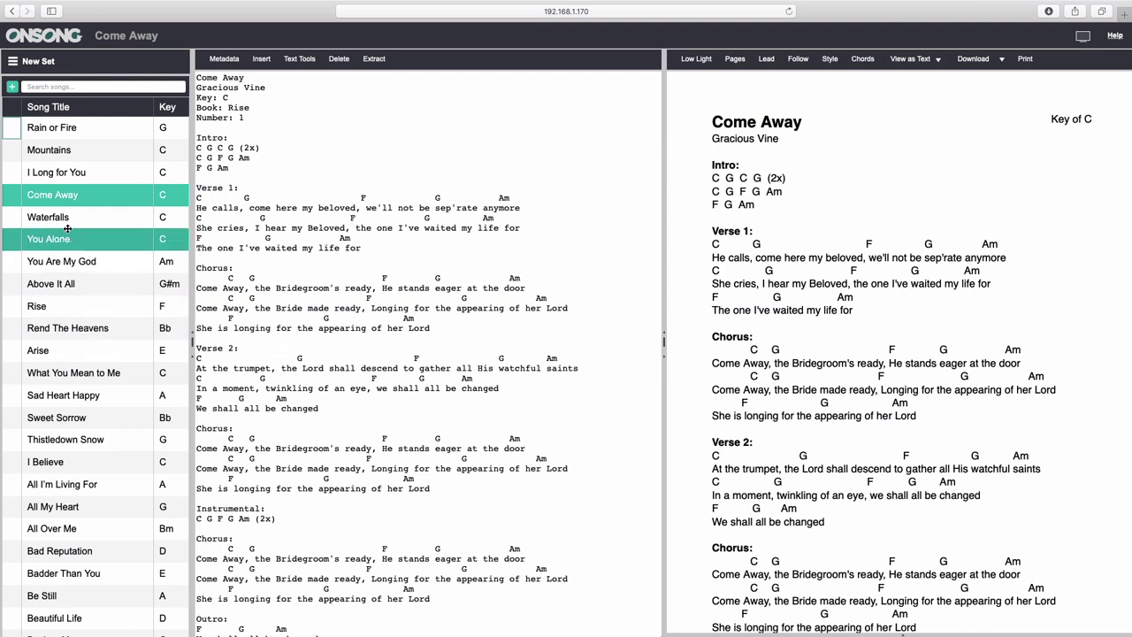
click(74, 197)
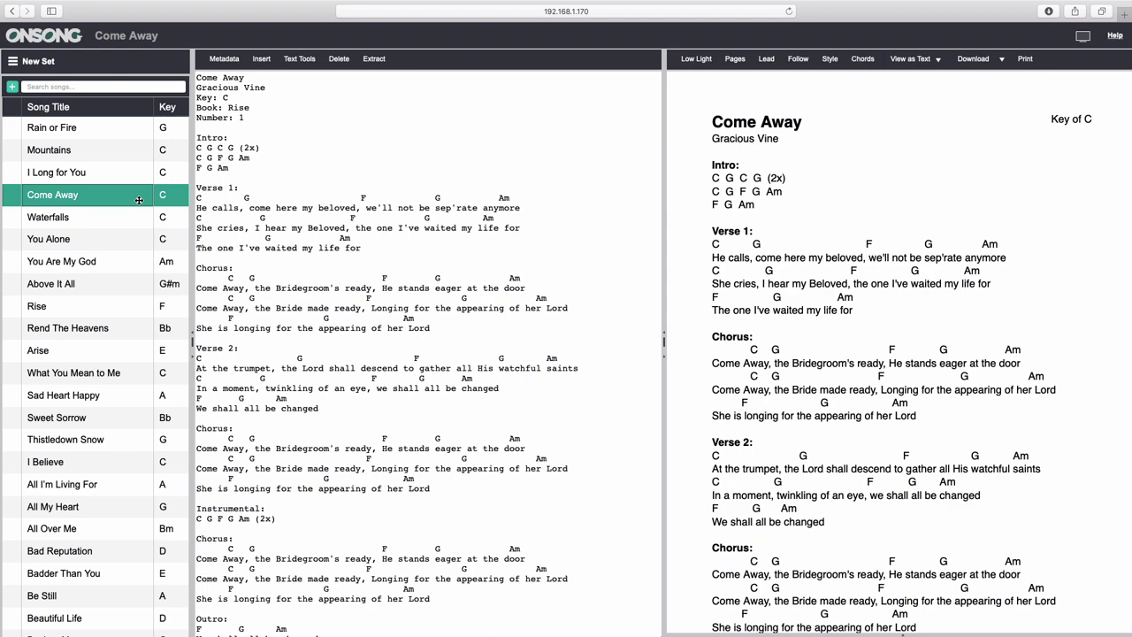
Remove Come Away from the set and confirm.
key(Delete)
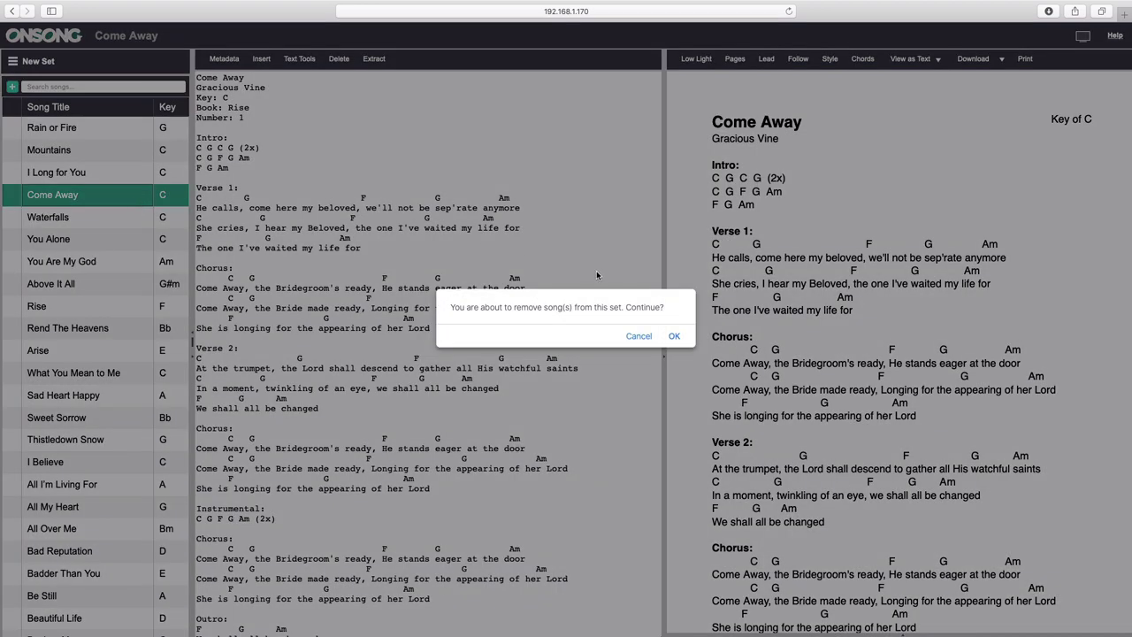
click(677, 339)
click(132, 217)
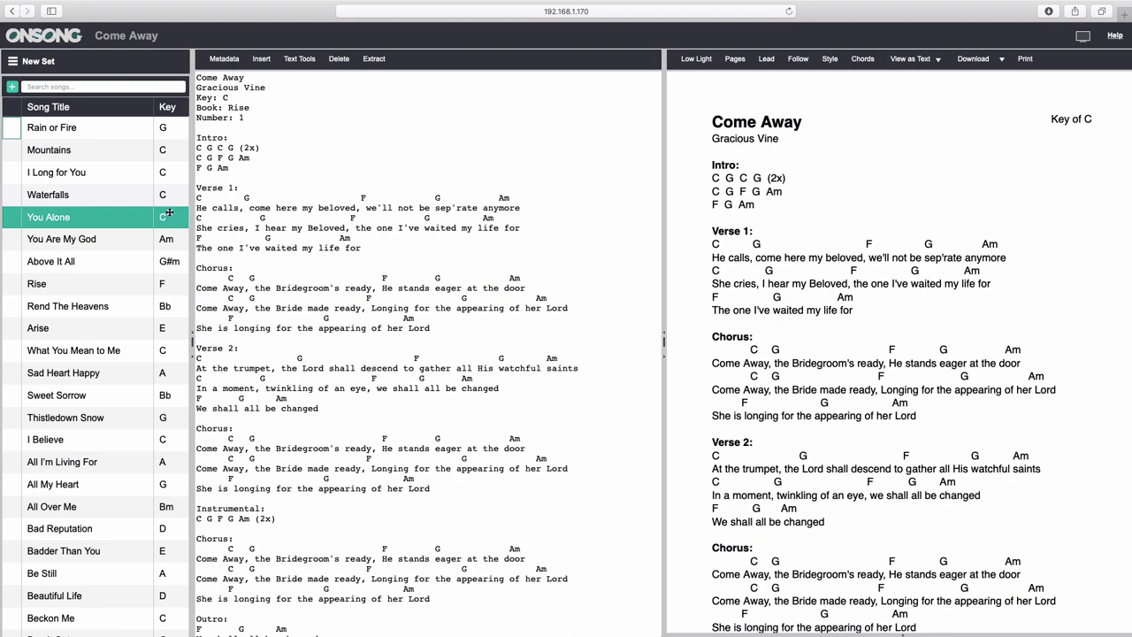
Delete the You Alone song from the device and confirm.
click(126, 217)
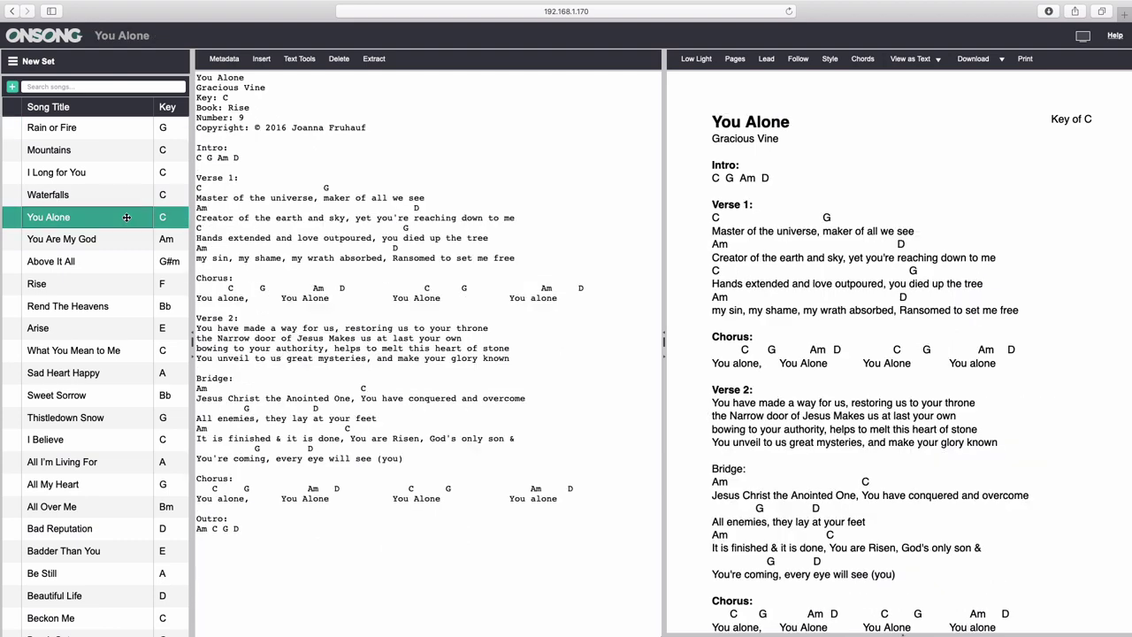
click(342, 60)
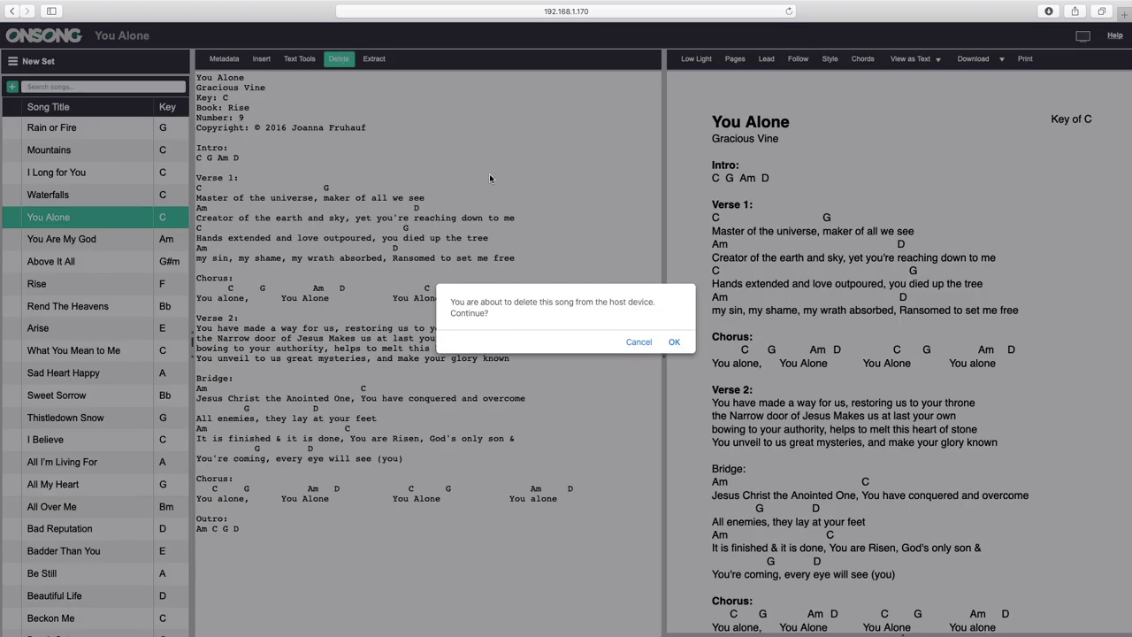
click(674, 343)
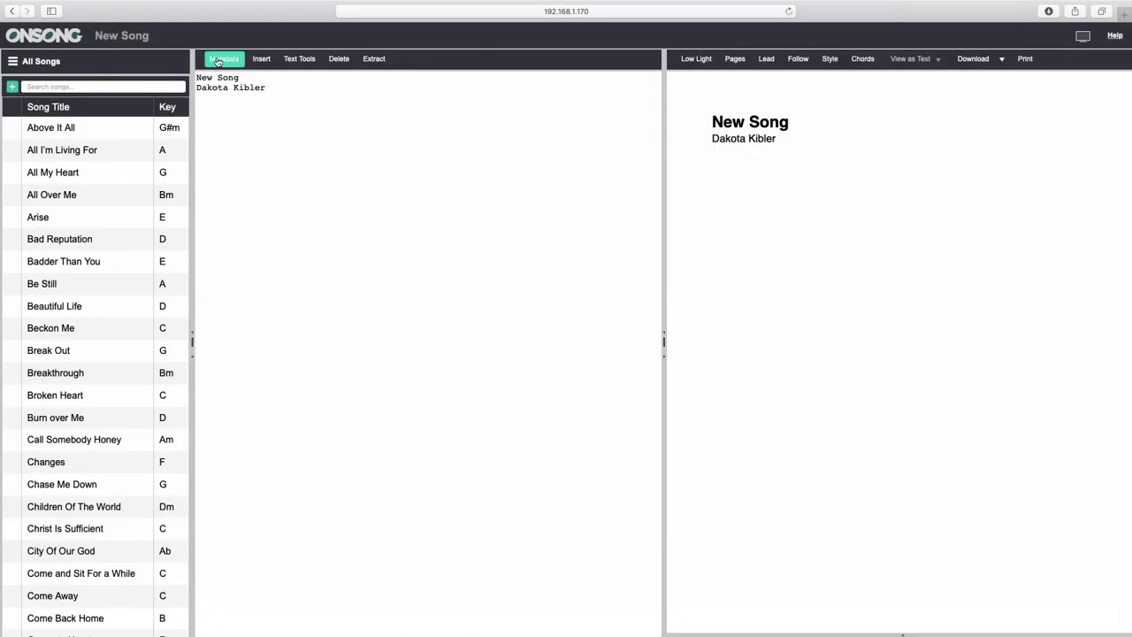
click(218, 61)
click(261, 58)
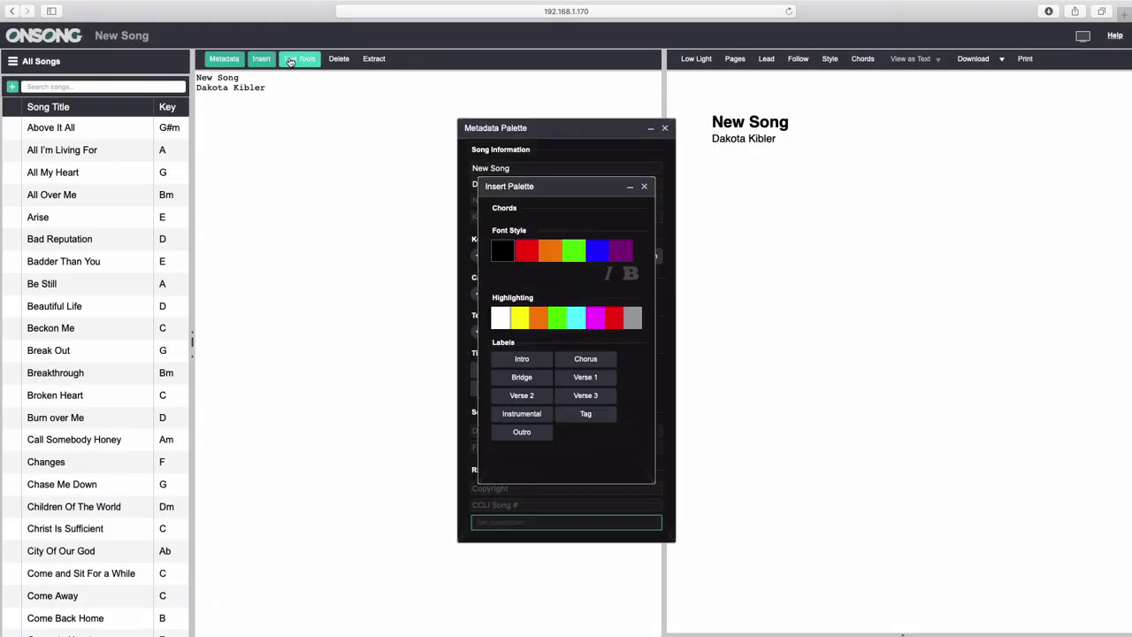
click(289, 61)
click(261, 61)
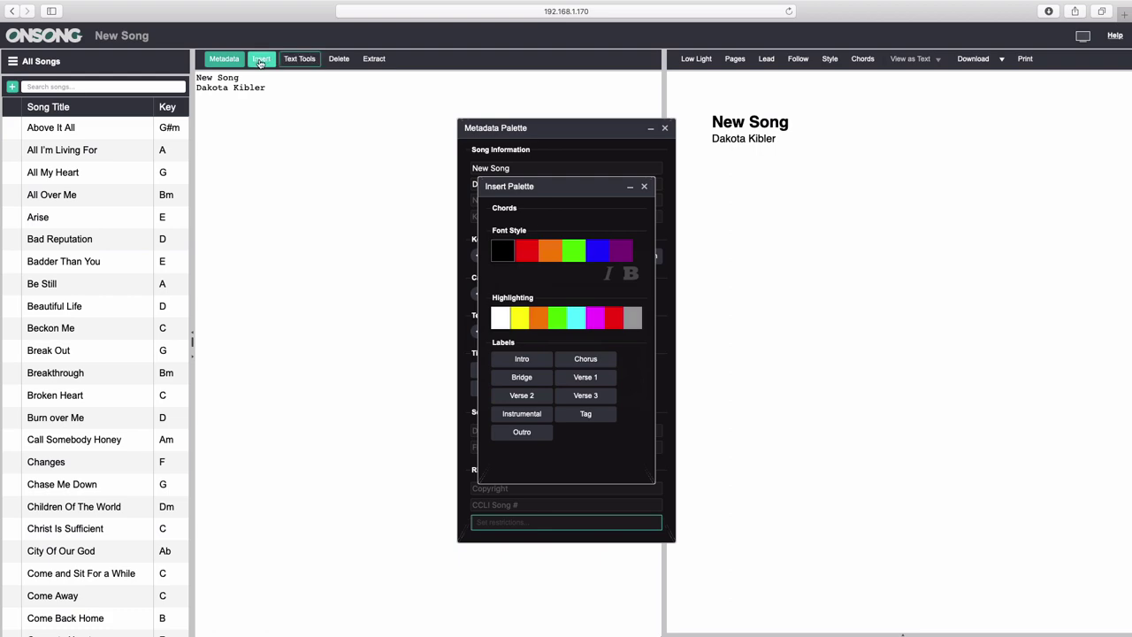
click(261, 61)
click(224, 58)
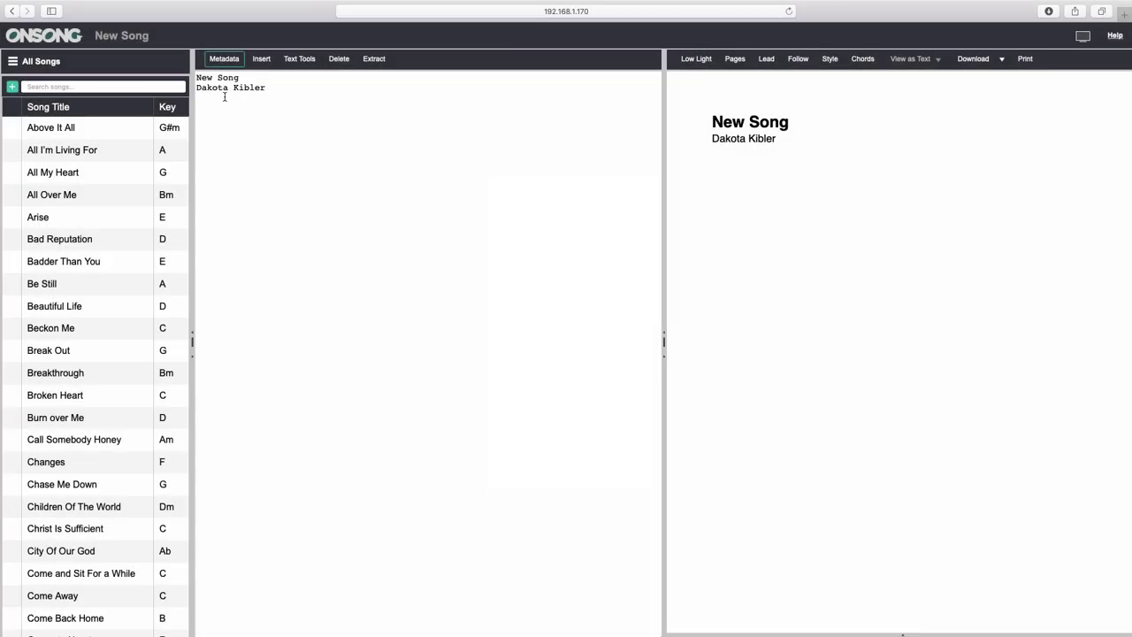
Set New Song's number to 1 and keywords to 'new, song'.
click(224, 58)
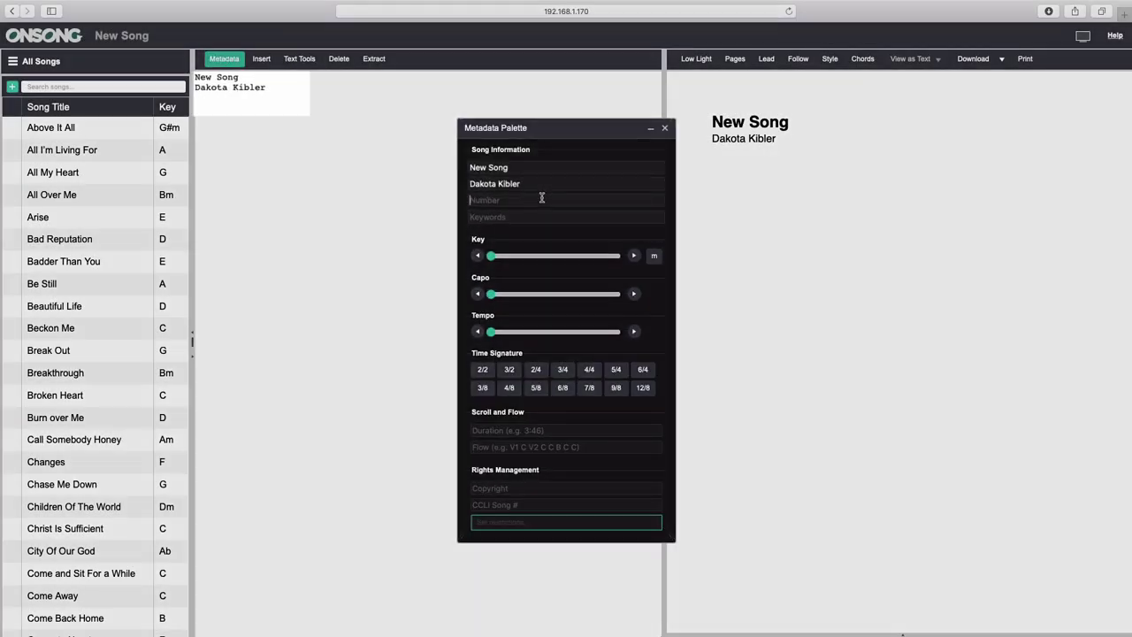
text(1)
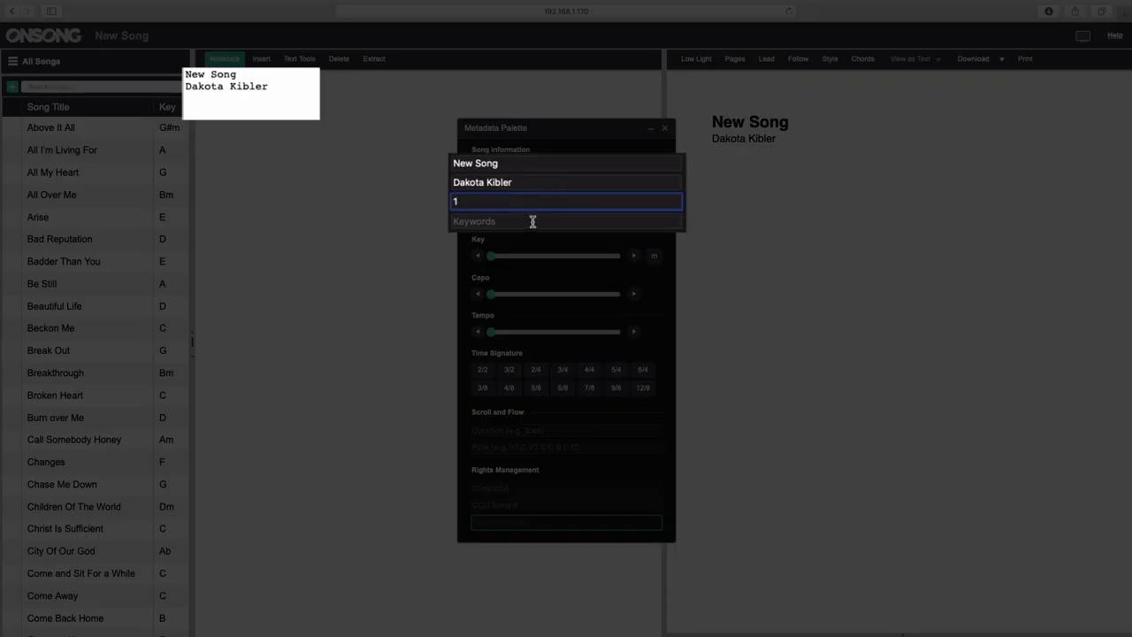
click(534, 221)
text(new, song)
click(556, 204)
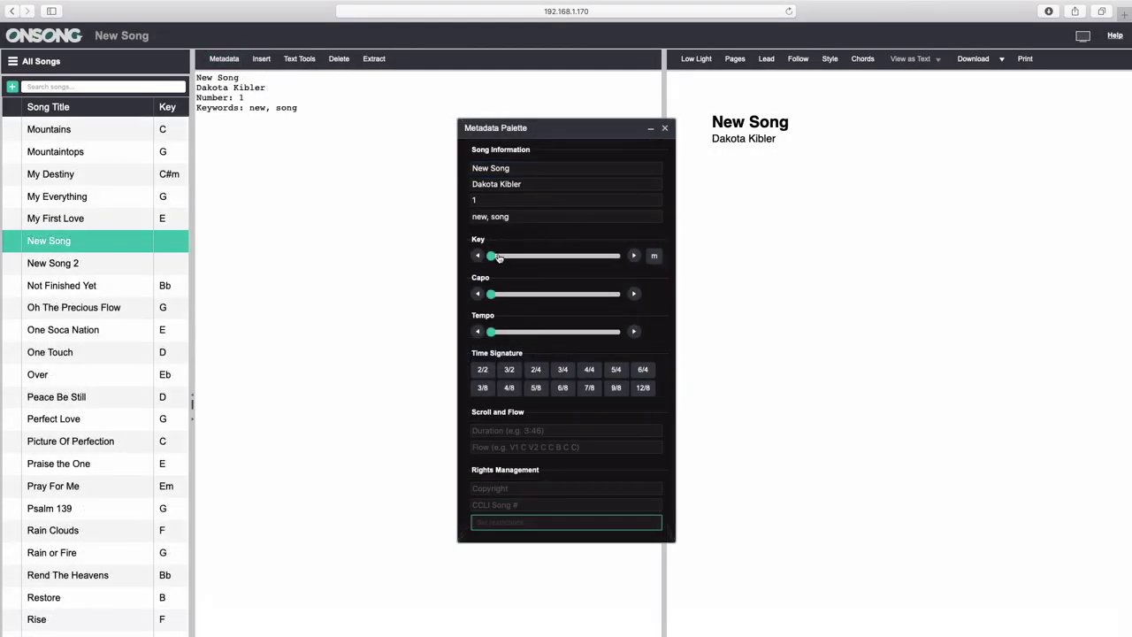
Set the key to F# major and the capo to 2.
drag(498, 257, 556, 257)
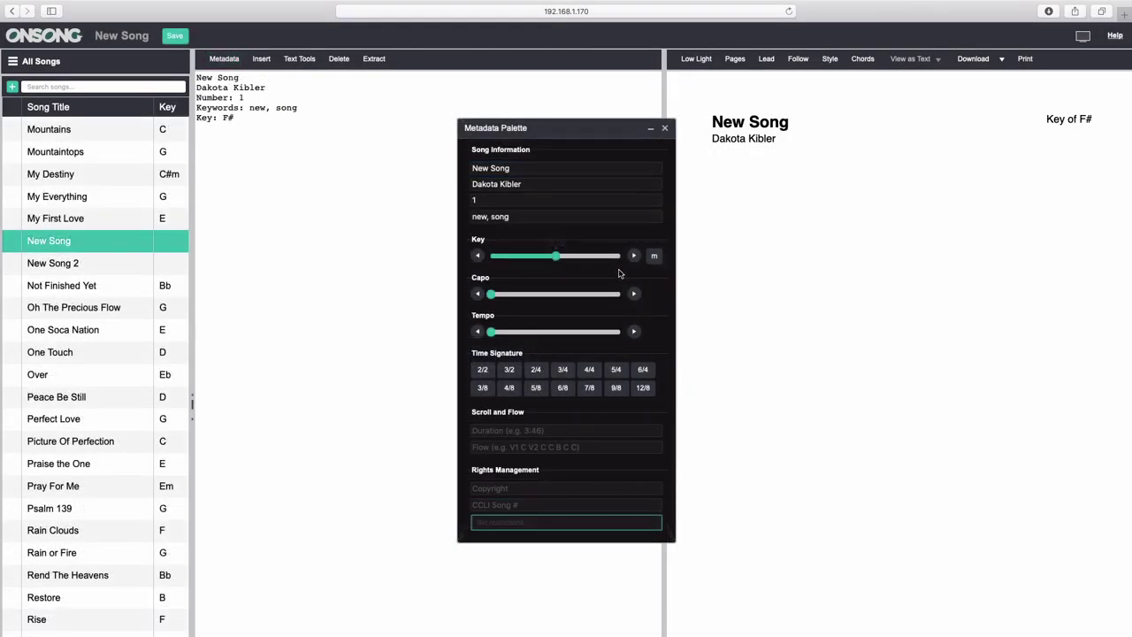
click(654, 257)
click(654, 256)
click(633, 295)
click(634, 295)
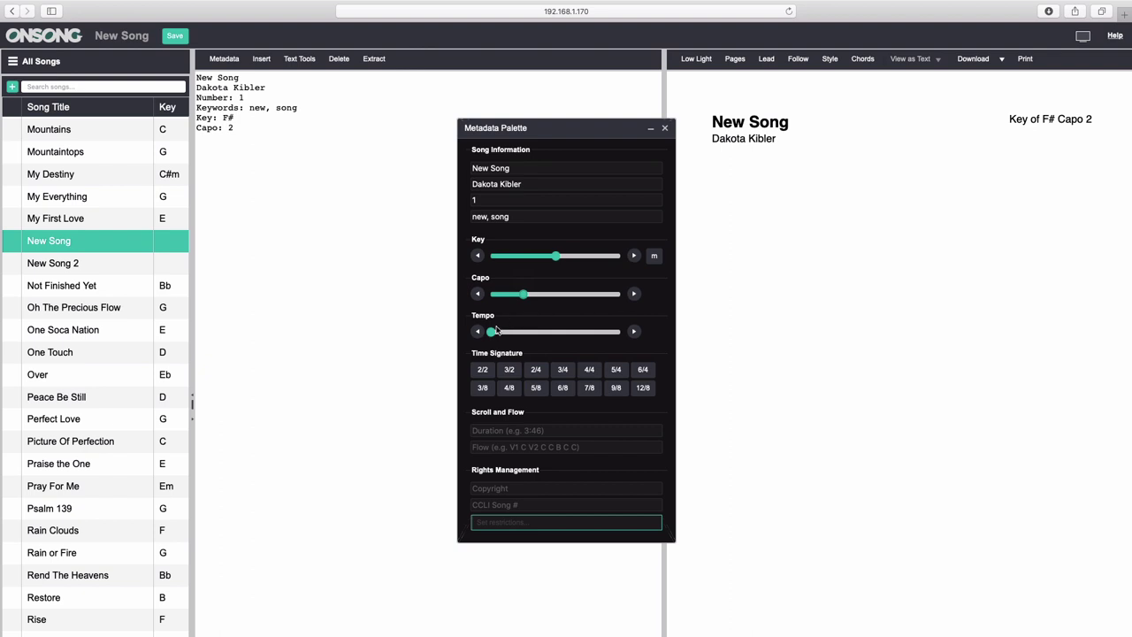
Set tempo 110 BPM, 4/4 time and a 3:30 duration.
drag(491, 332, 549, 333)
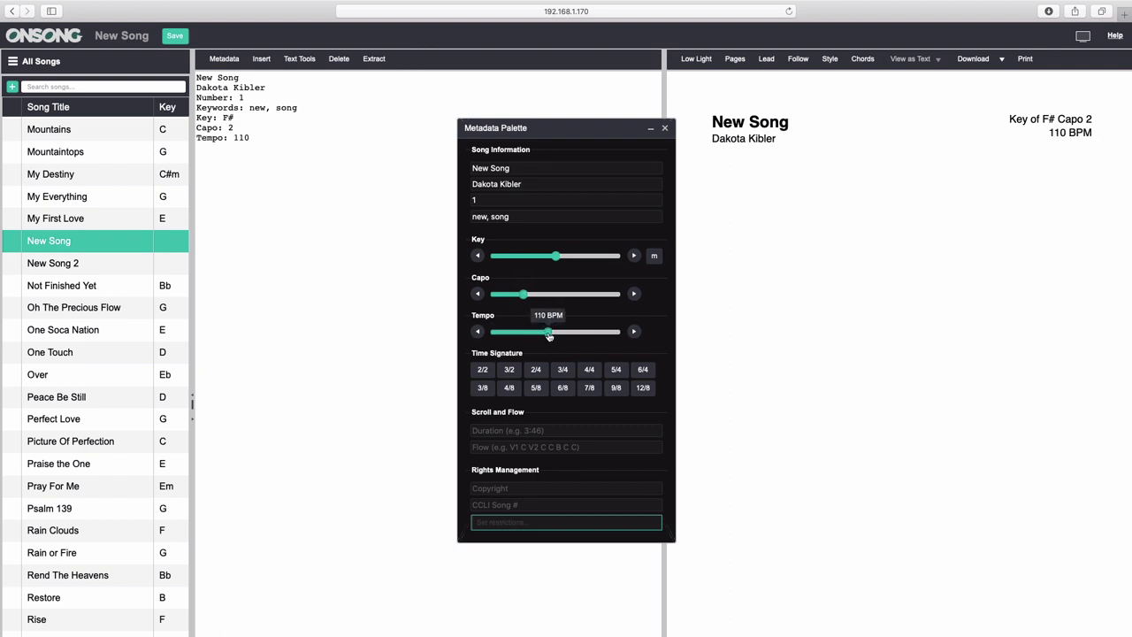
click(589, 370)
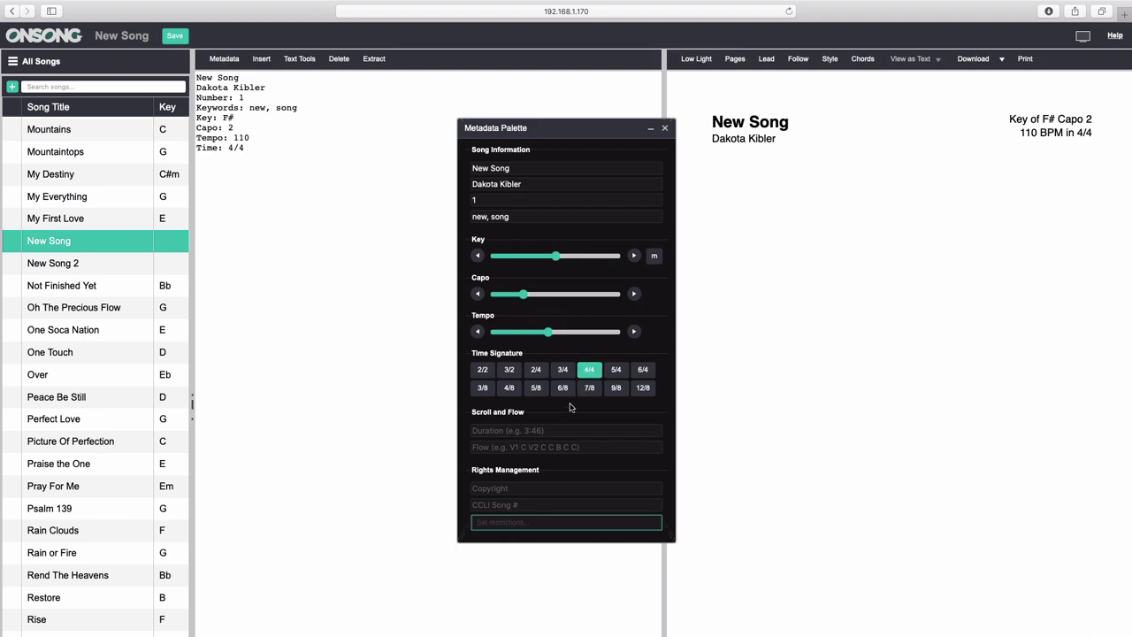
click(547, 430)
text(3:30)
key(Return)
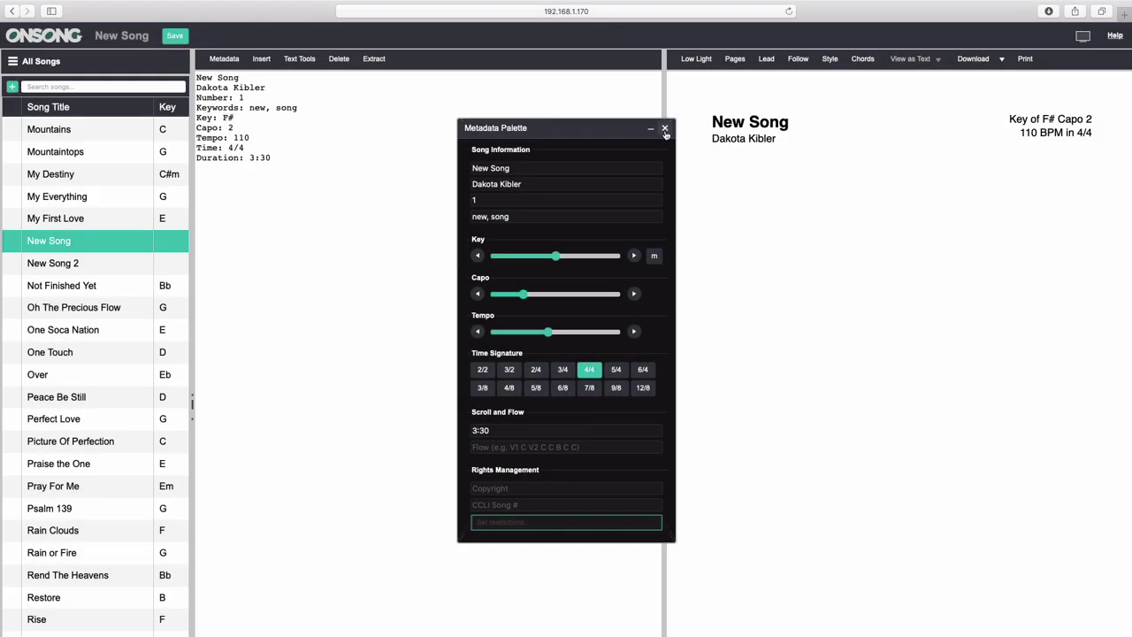
click(665, 130)
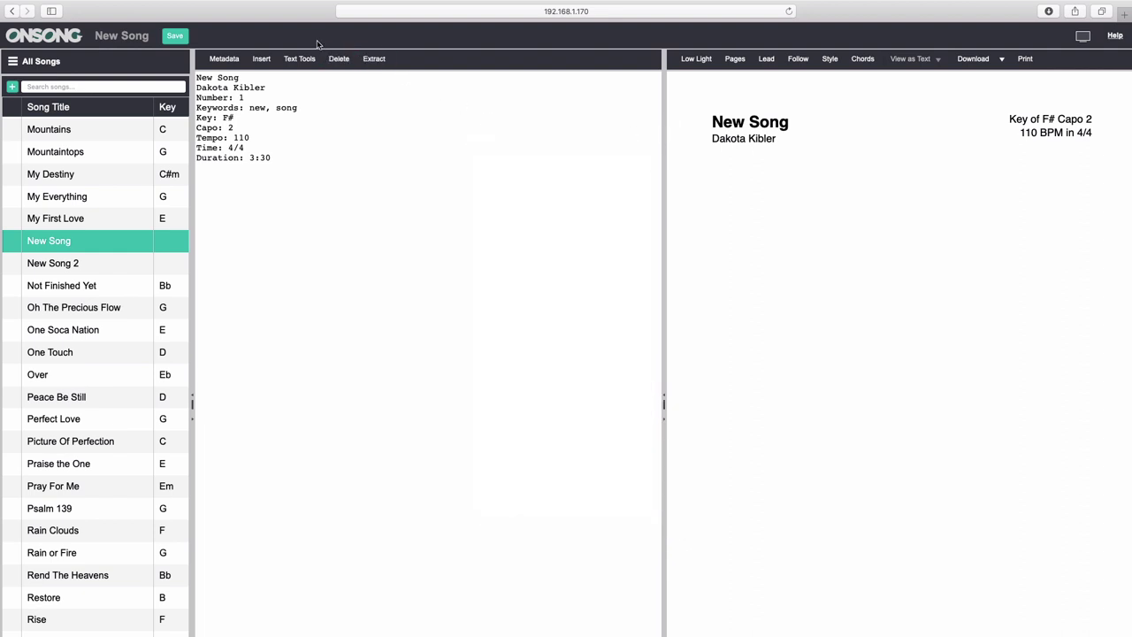
Add Verse 1, Chorus and Bridge headings with lyrics, and an F# B chord line.
click(262, 58)
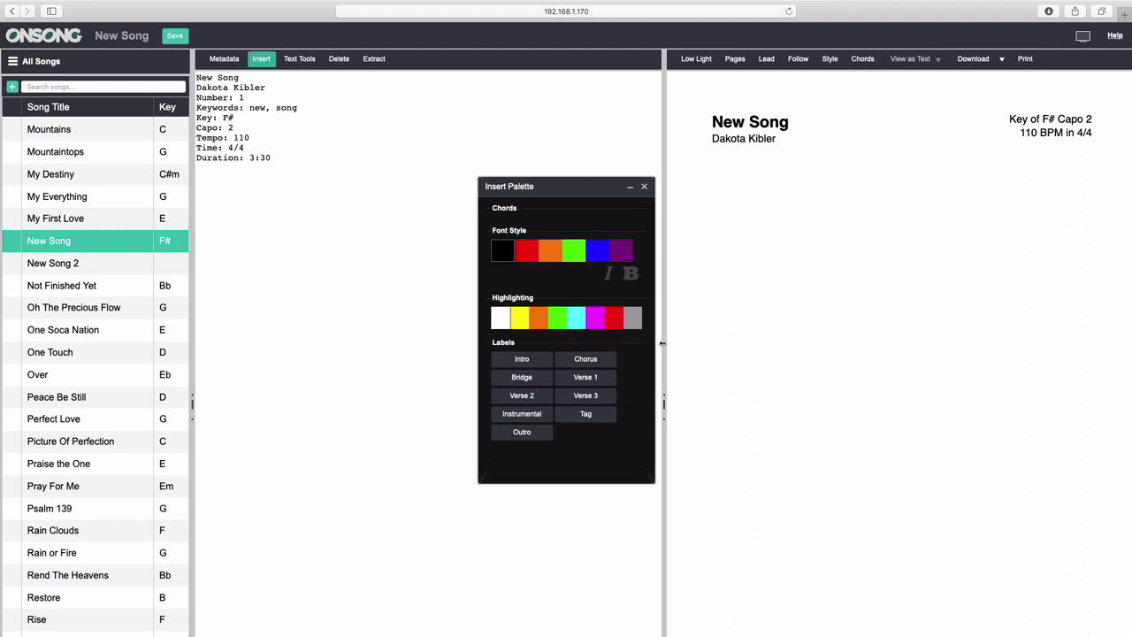
click(605, 380)
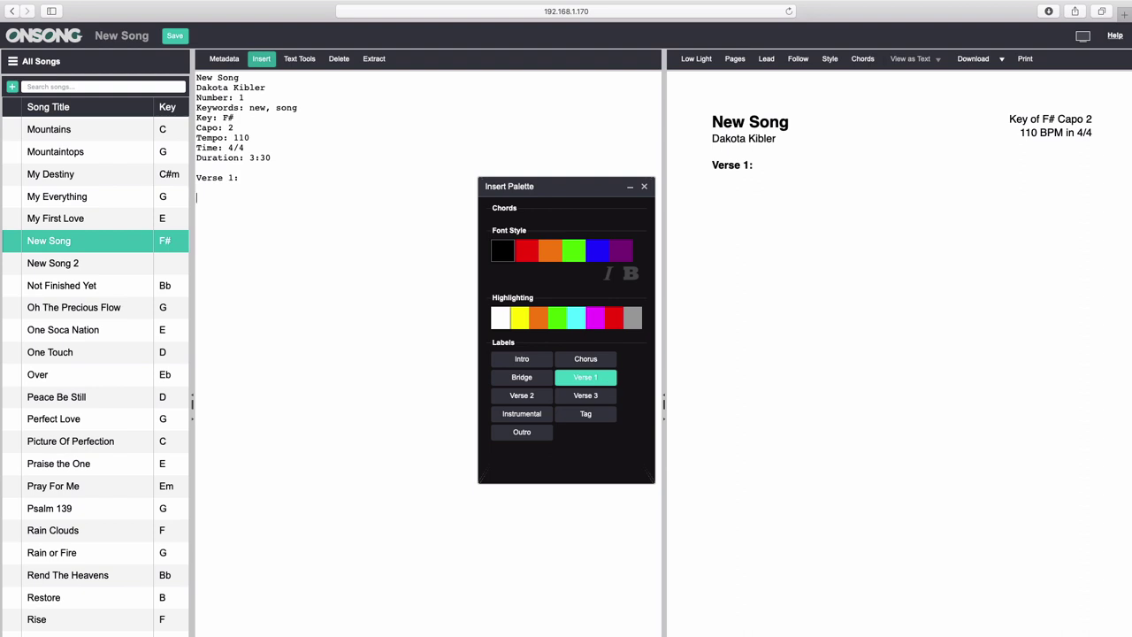
text(Here are some verse)
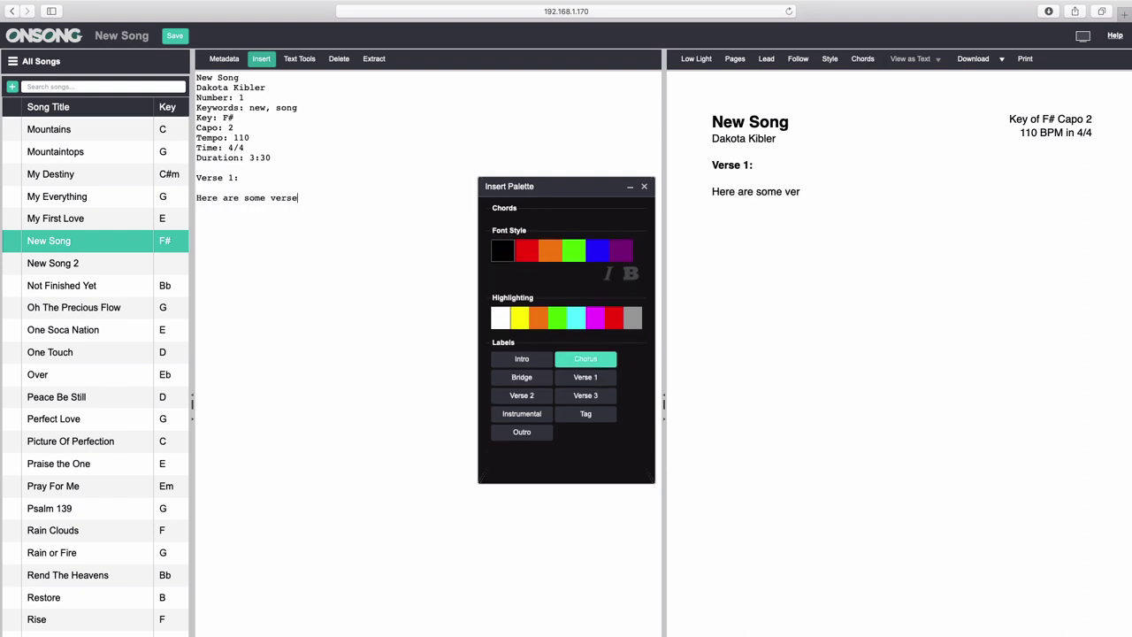
text( lyrics)
click(599, 368)
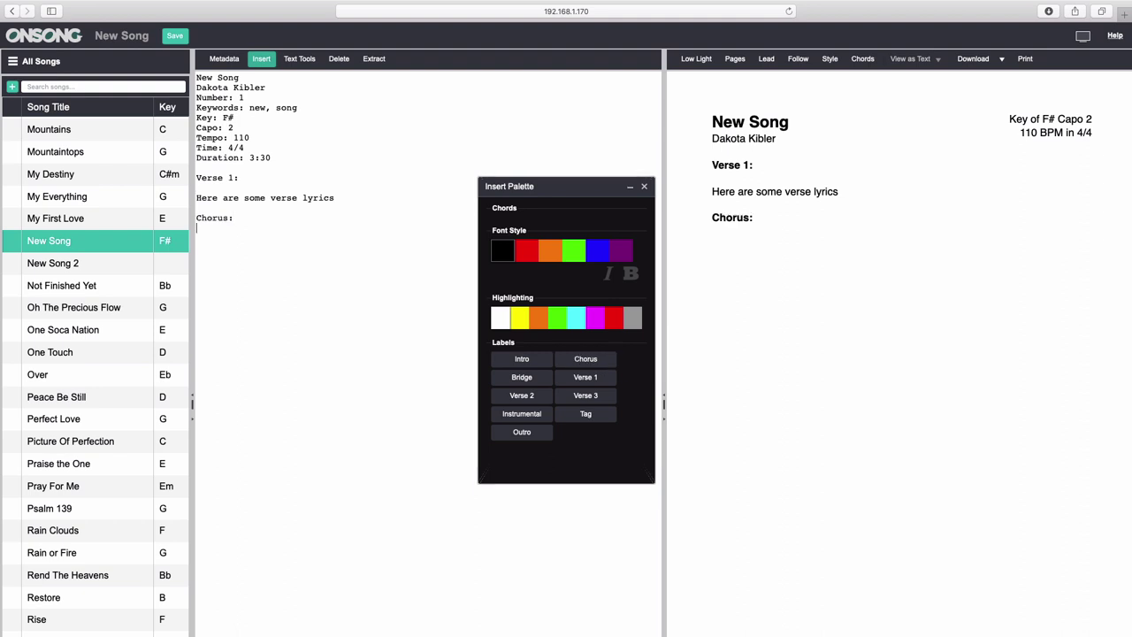
key(Return)
text(As you can see, )
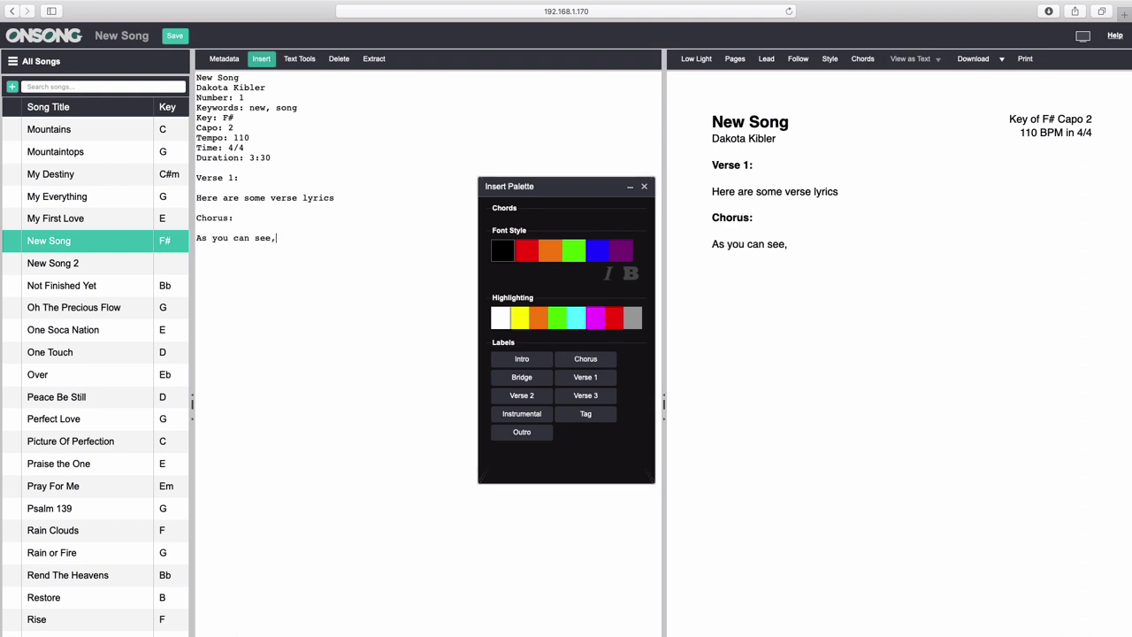
text(I'm not very creat)
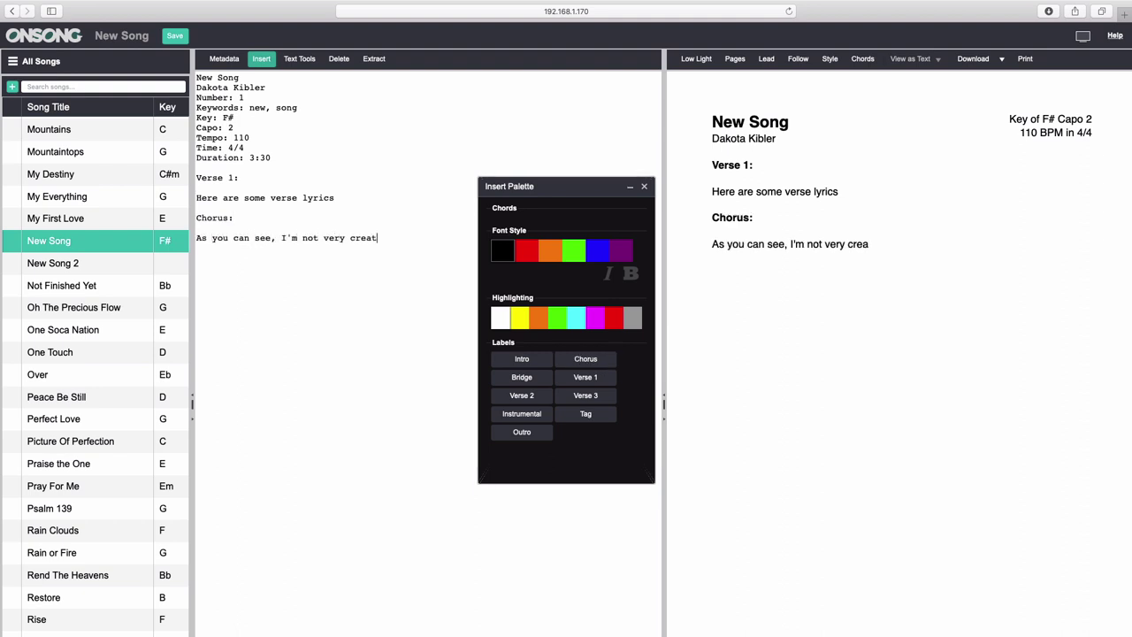
text(ive)
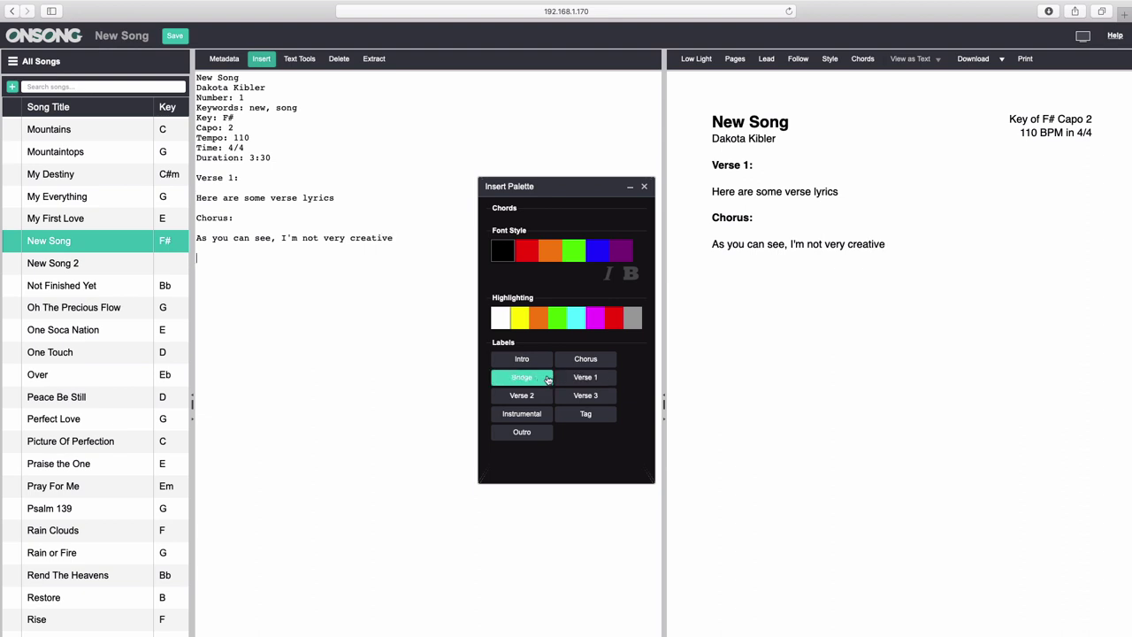
click(540, 379)
text(Oh look)
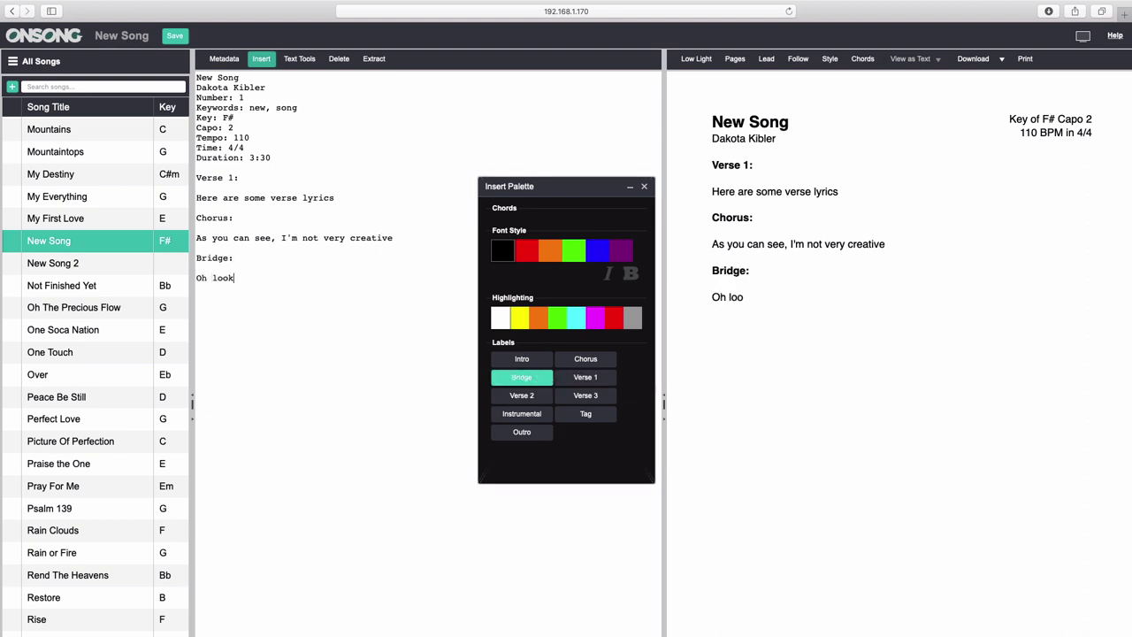
text(, more lyrics for this song!)
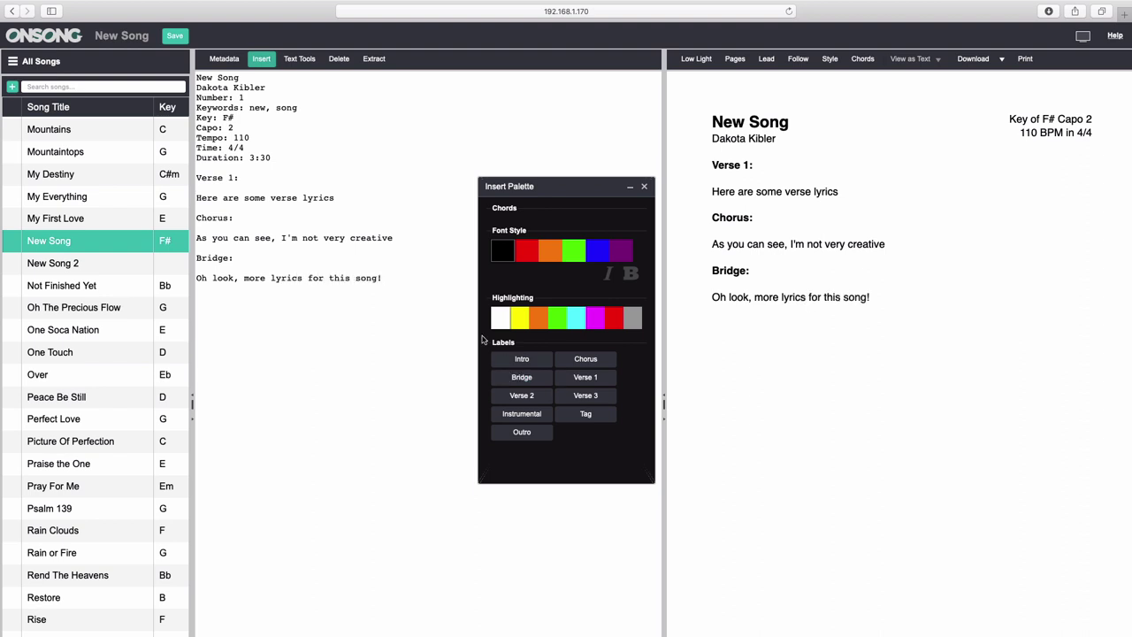
text(F#            B)
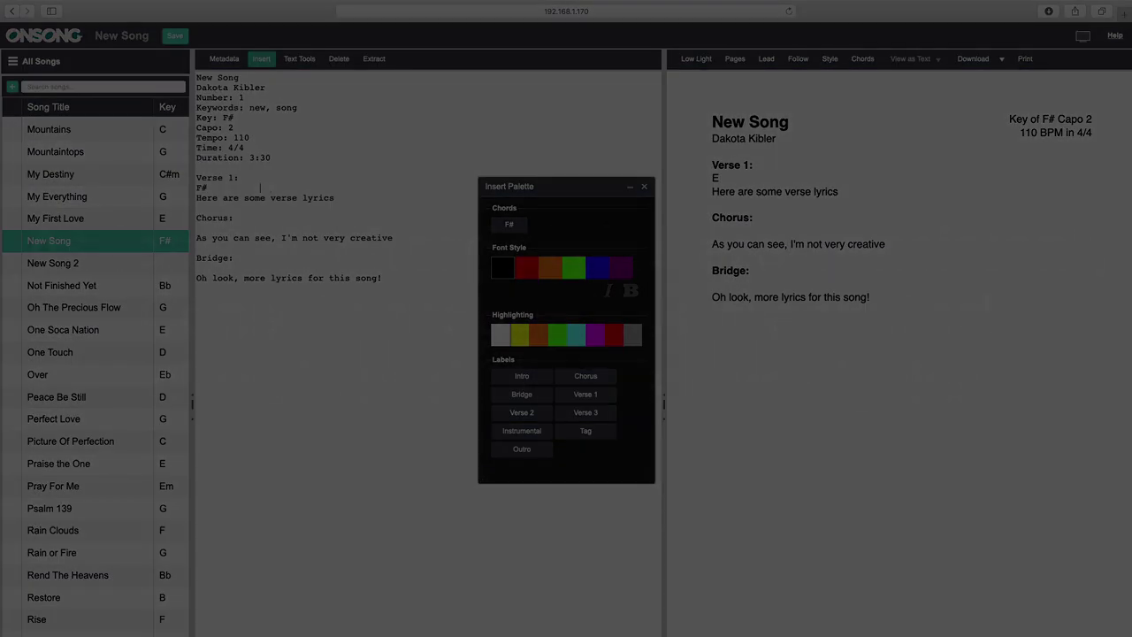
Type a 'C# D#m' chord line above the chorus lyric and insert F# and B over the bridge lyric.
click(216, 229)
text(C#)
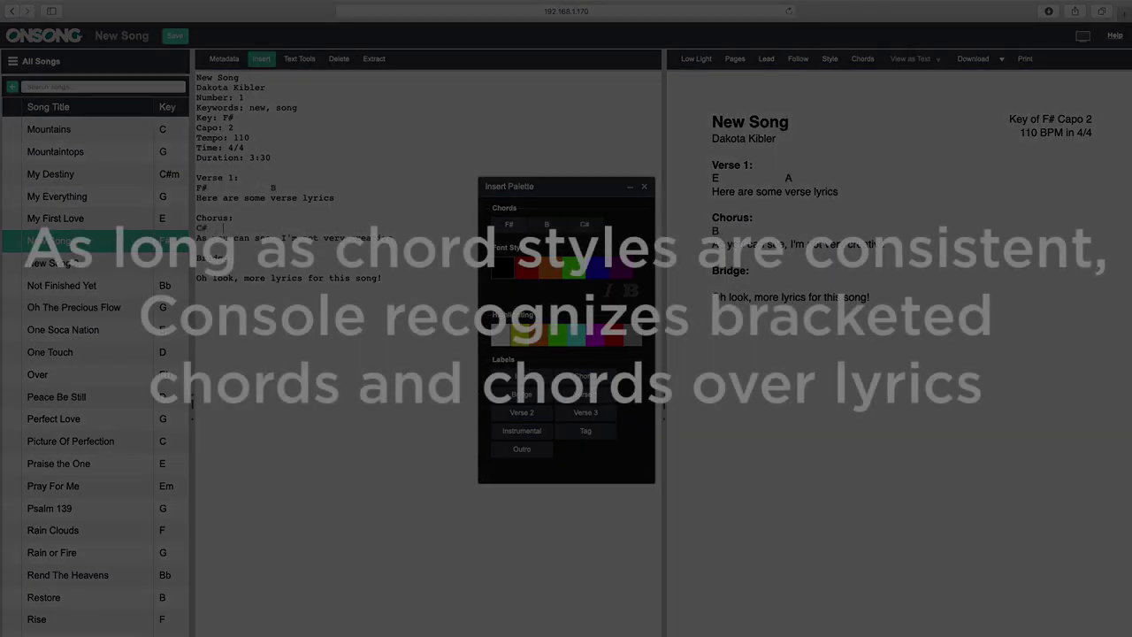
text(  D#m)
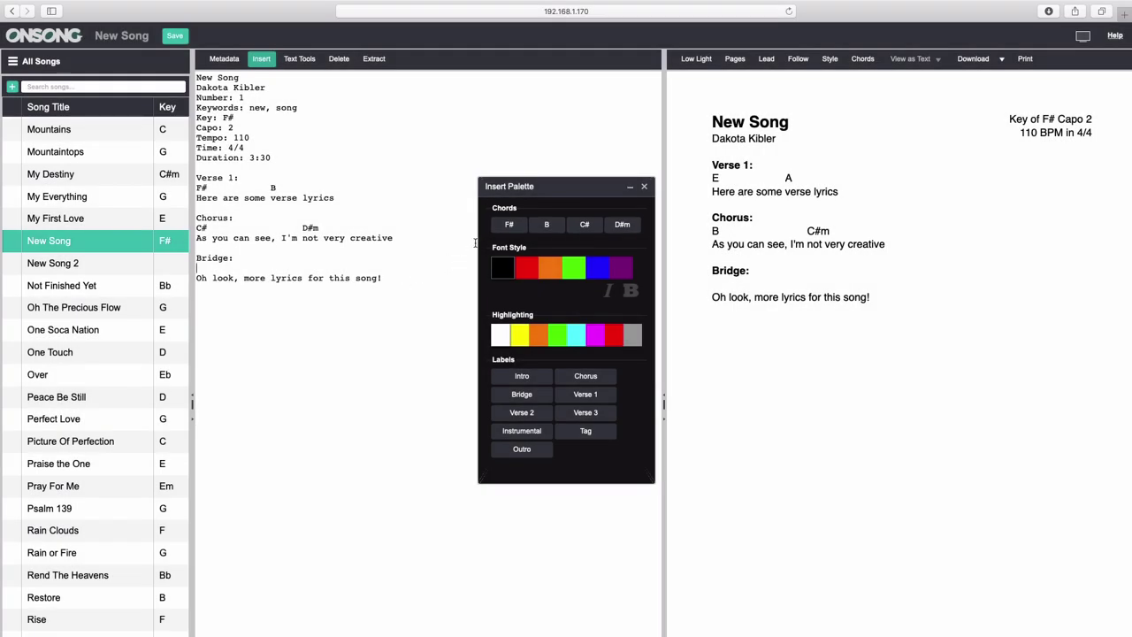
click(508, 223)
click(546, 224)
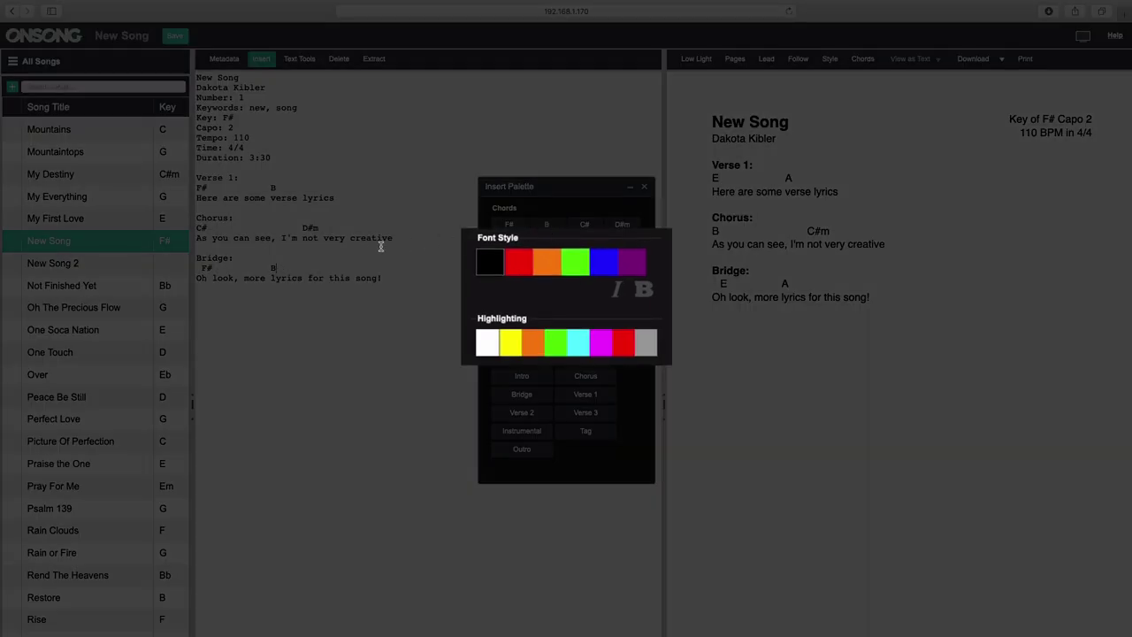
Colour the Chorus lyric red and make the Bridge lyric bold blue with red highlighting.
click(200, 239)
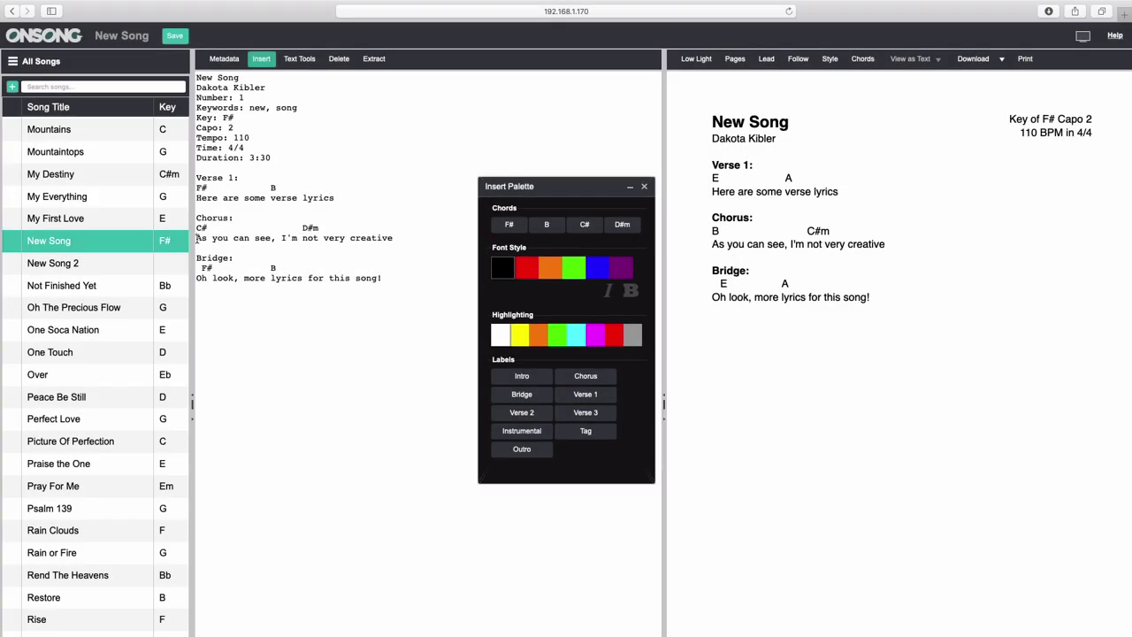
click(525, 268)
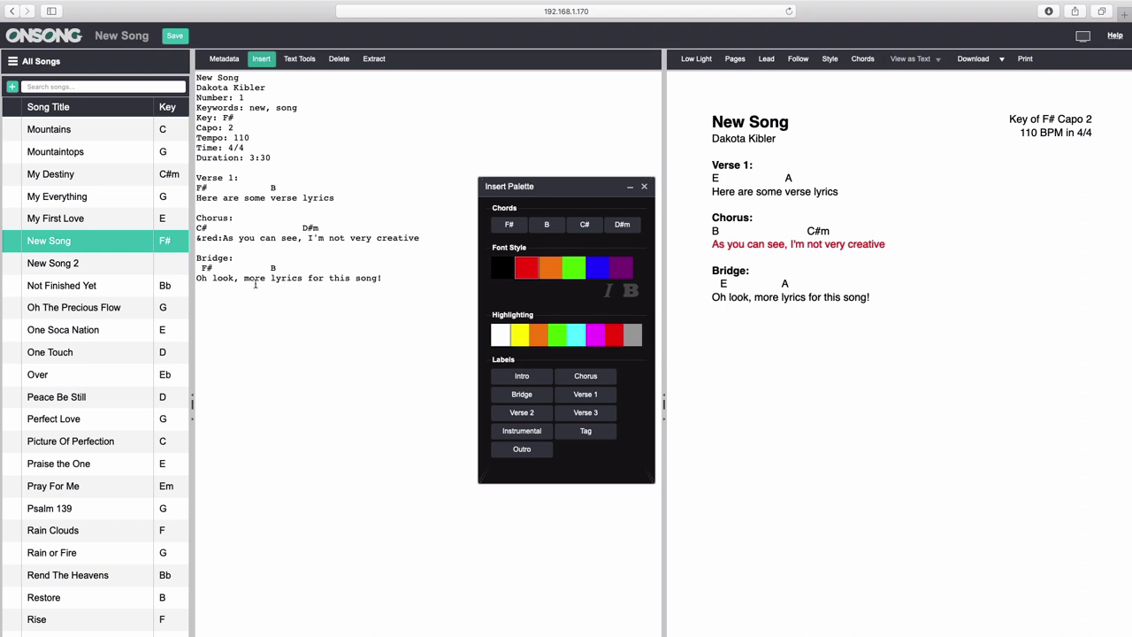
click(199, 279)
click(597, 268)
click(629, 289)
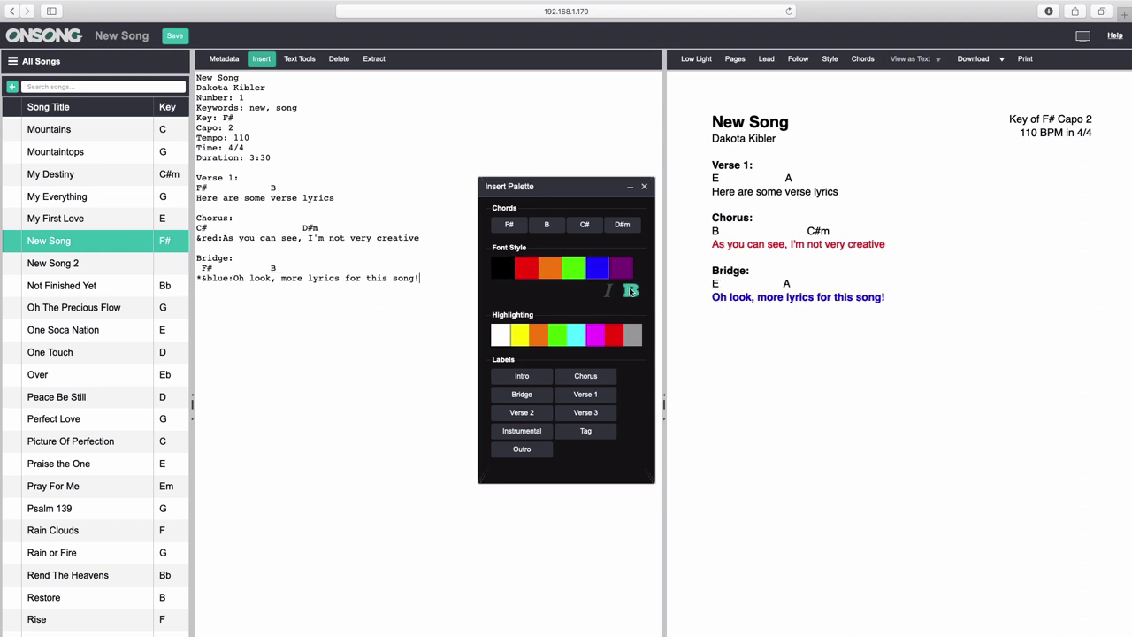
click(615, 334)
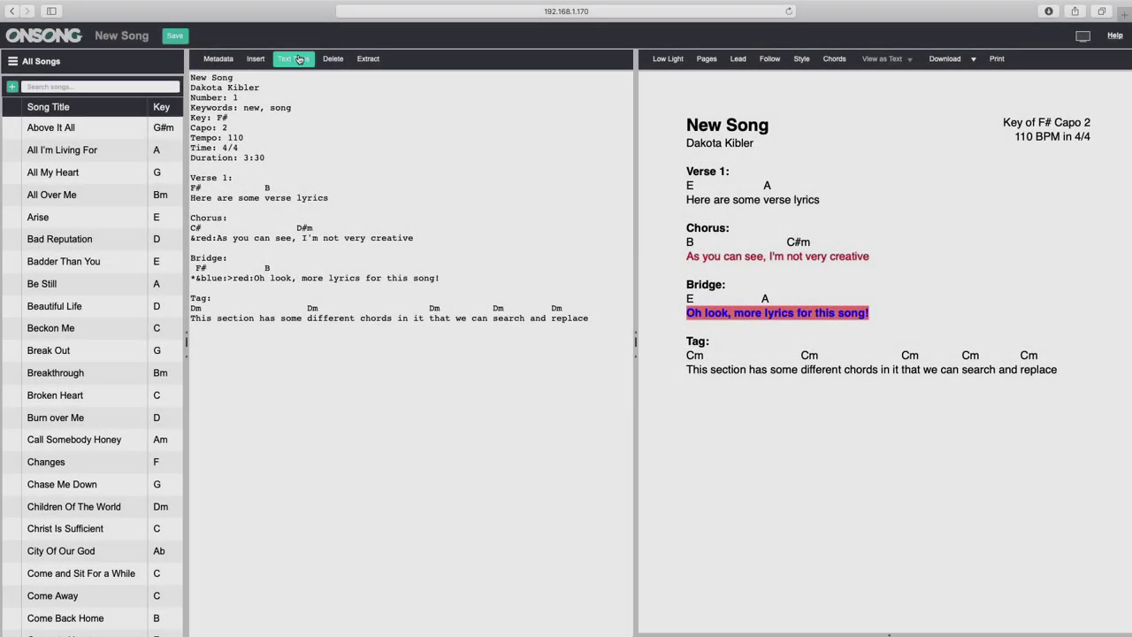
Search and replace Dm with D throughout the song.
click(298, 59)
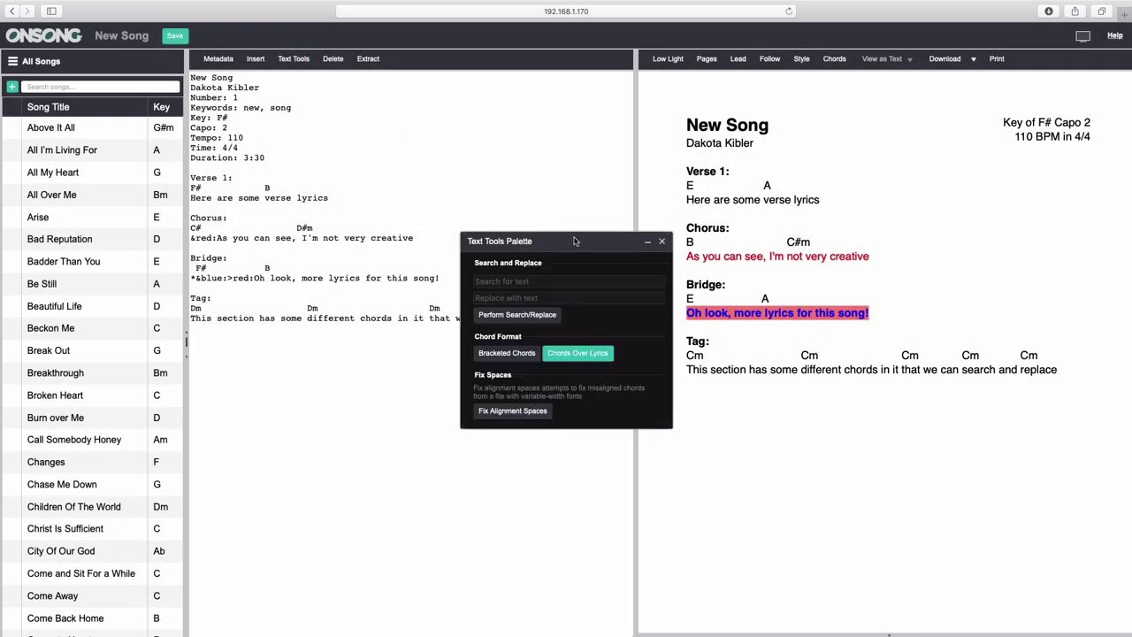
click(537, 280)
text(Dm)
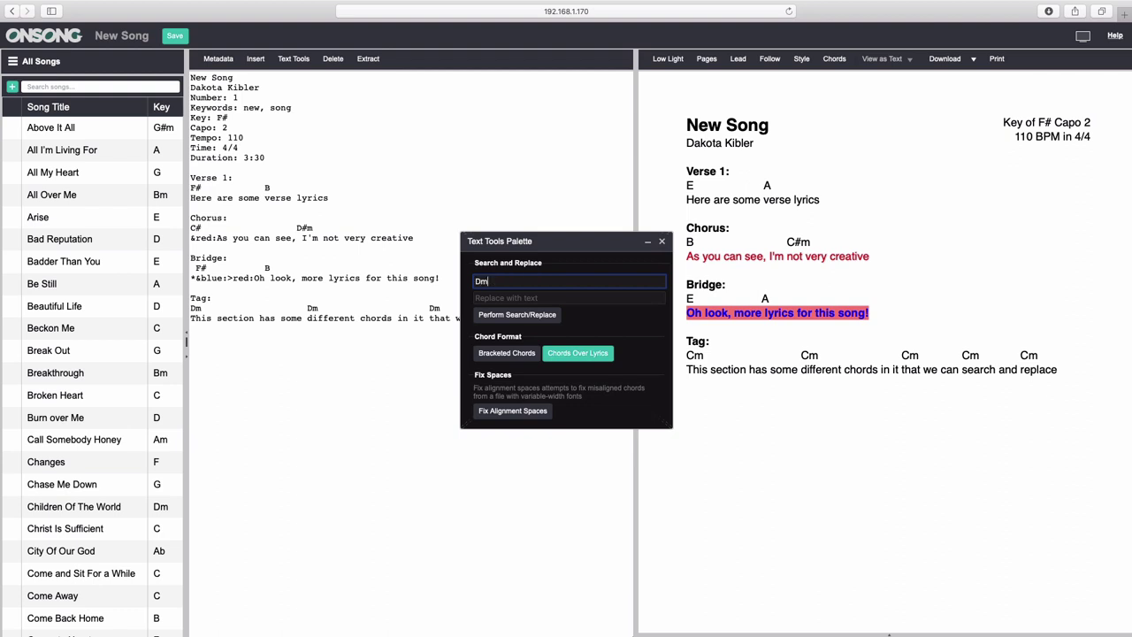
key(Tab)
text(D)
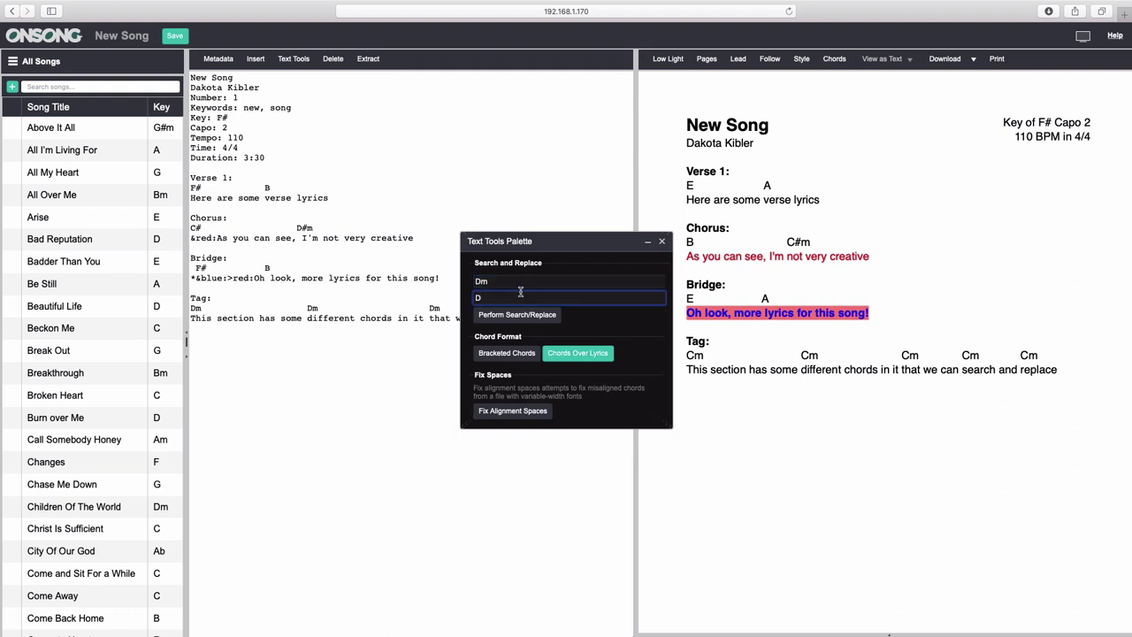
click(514, 316)
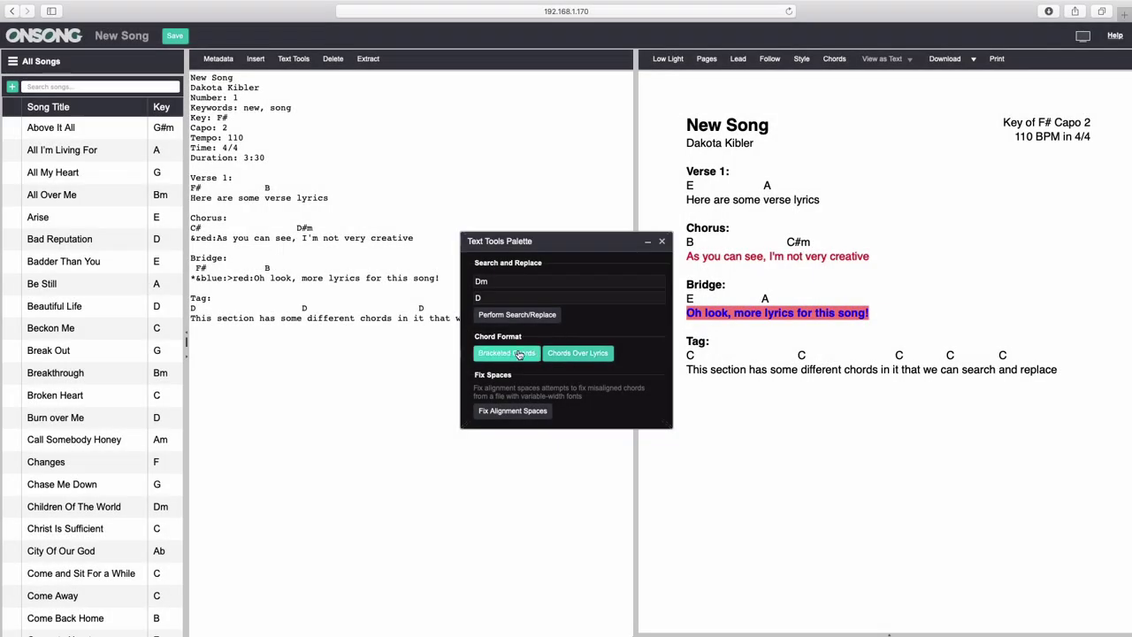
Toggle the chord display between Bracketed Chords and Chords Over Lyrics, ending with chords above lyrics.
click(520, 354)
click(562, 354)
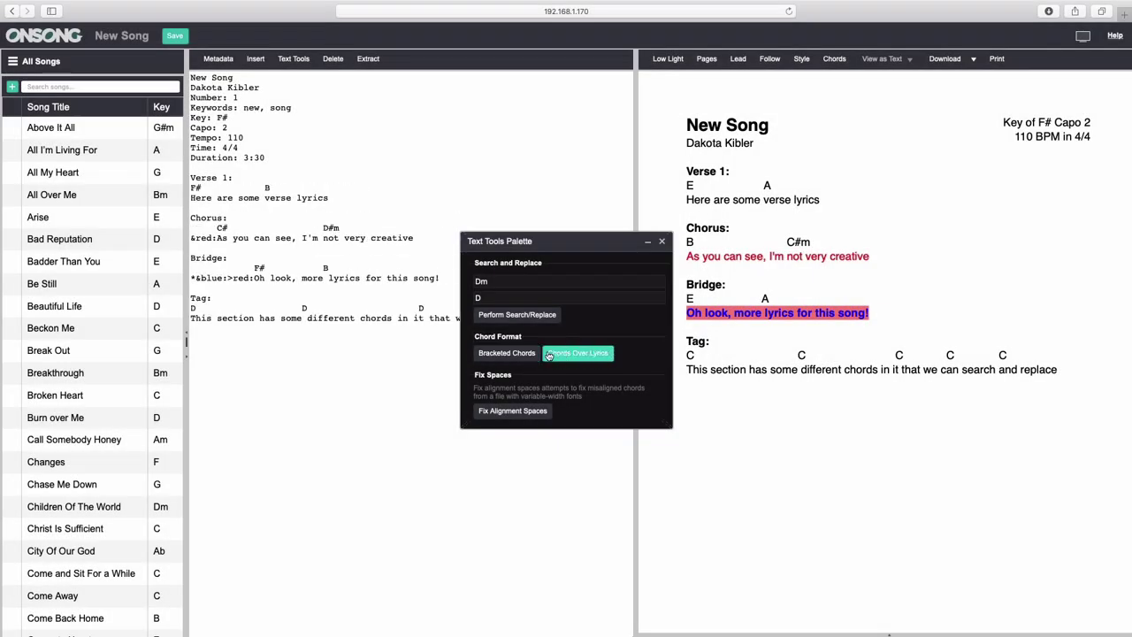
click(520, 354)
click(575, 354)
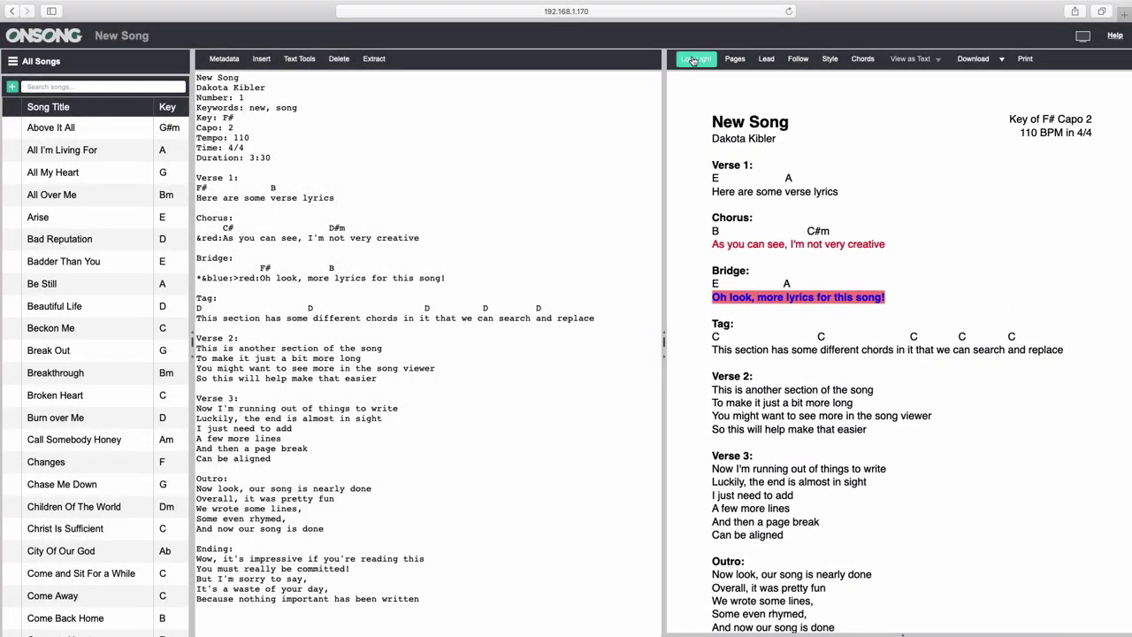
Try Low Light mode and the Pages view, then turn both back off.
click(695, 59)
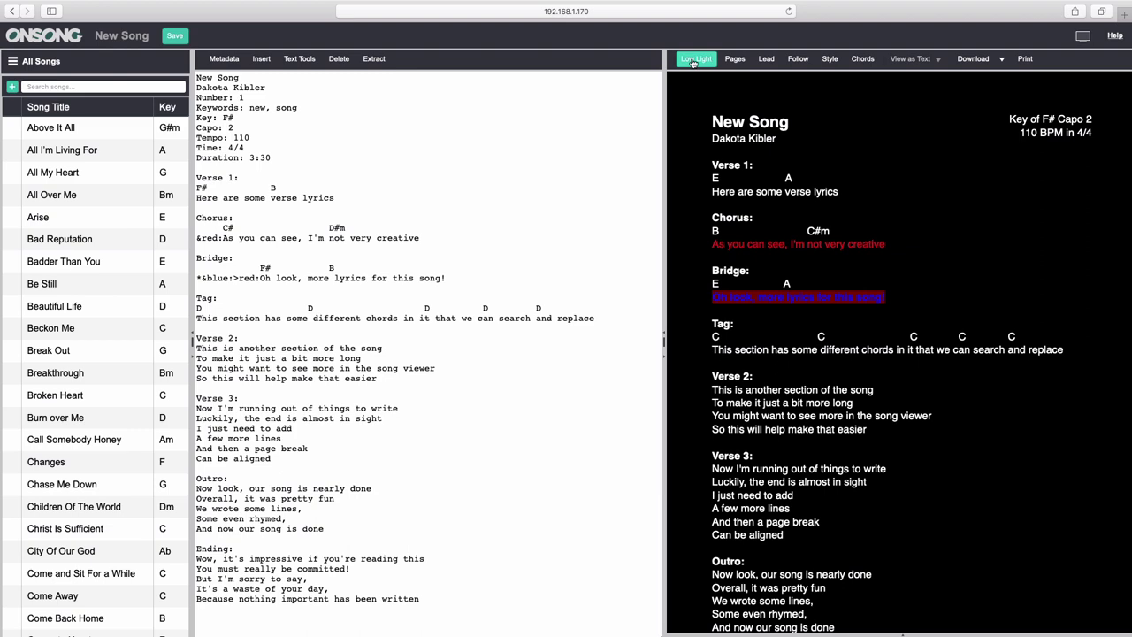
click(694, 59)
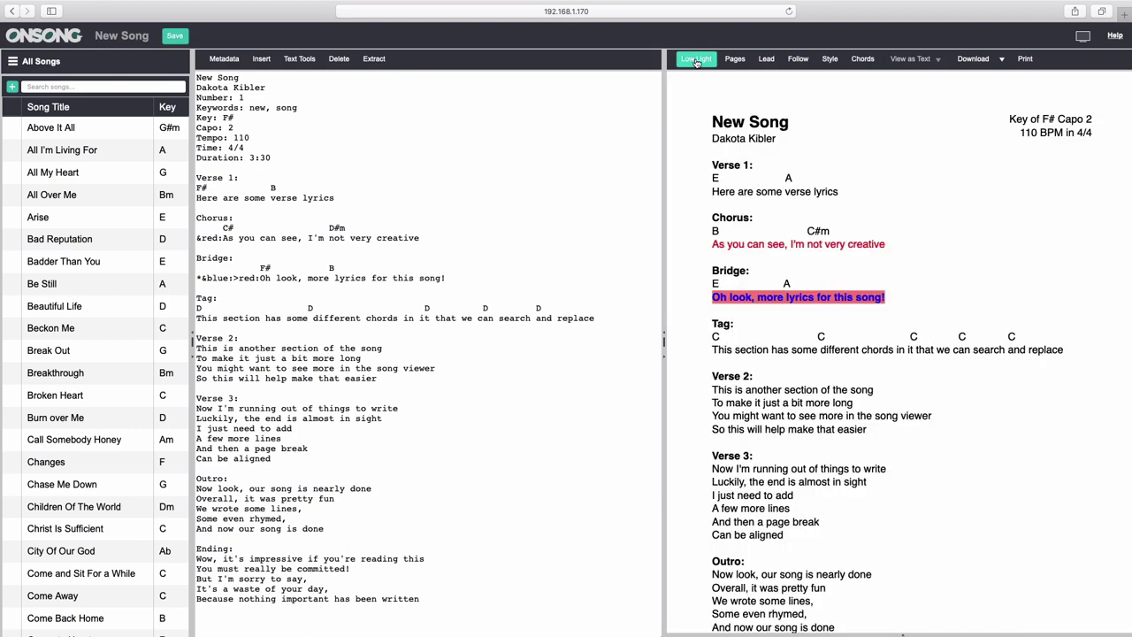
click(736, 59)
scroll(847, 348, down, 3)
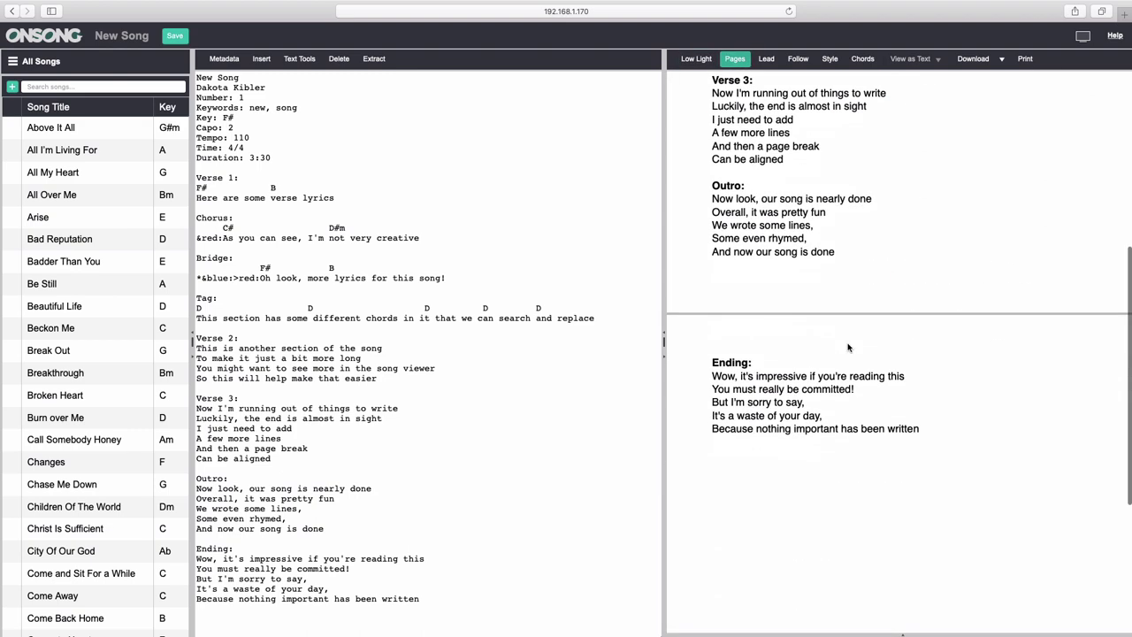
scroll(847, 348, up, 1)
click(735, 60)
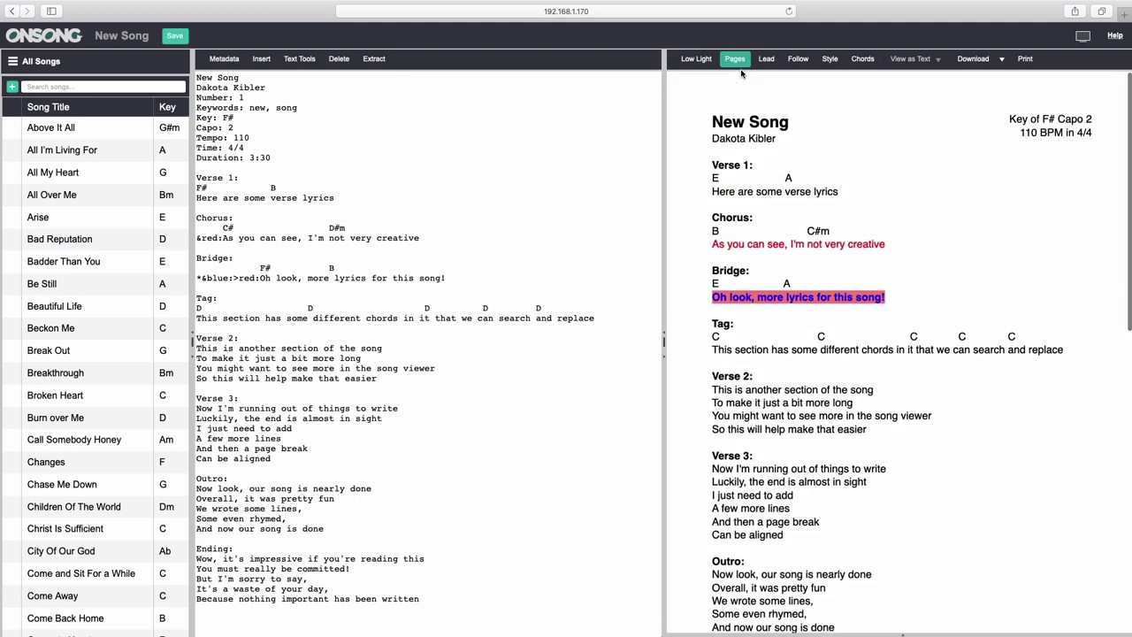
Add a '----' page break on a new line after the Tag lyrics.
click(604, 319)
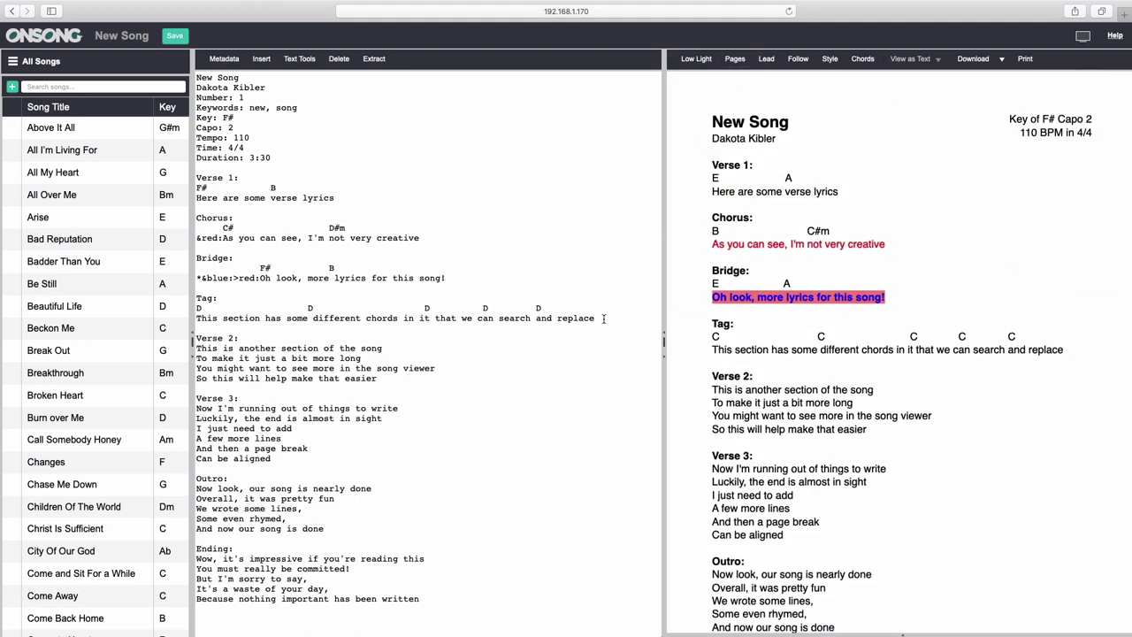
key(Return)
key(Return)
text(----)
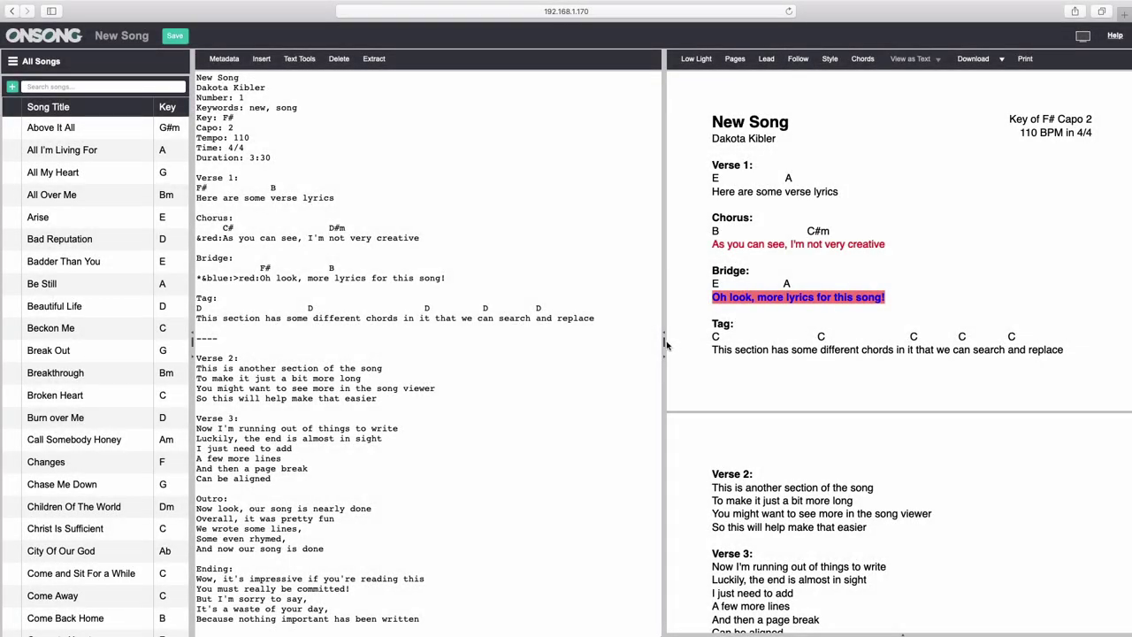
Drag the pane dividers to widen the song list and editor, narrowing the song viewer.
drag(666, 344, 462, 348)
drag(194, 348, 245, 349)
drag(463, 347, 677, 338)
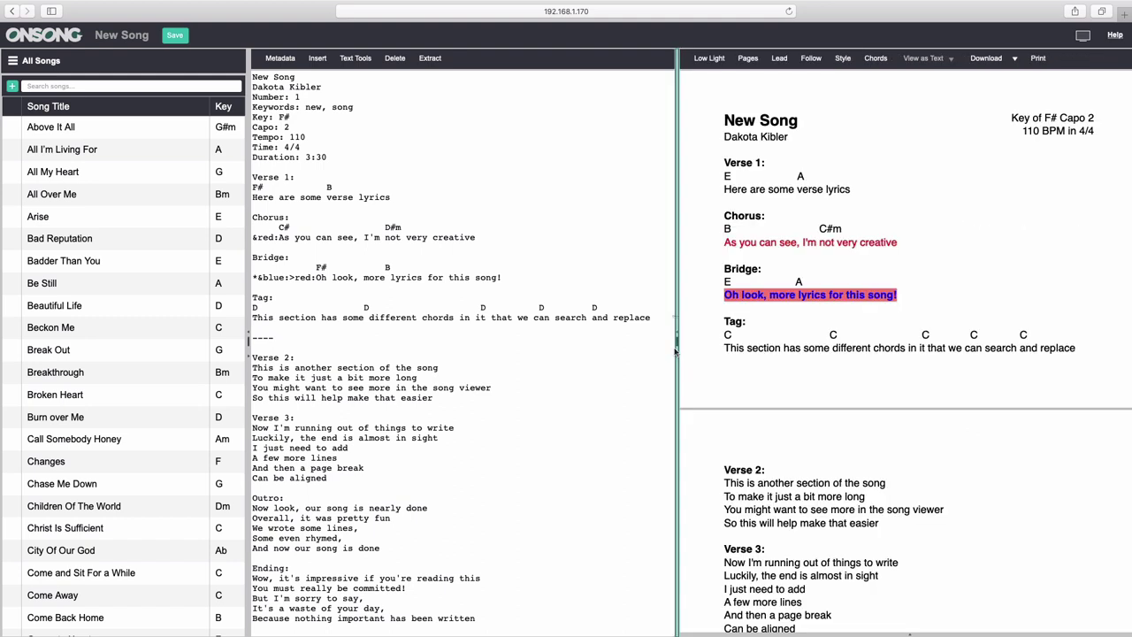
Display the song in the Marker font with a larger title and larger section labels.
click(843, 59)
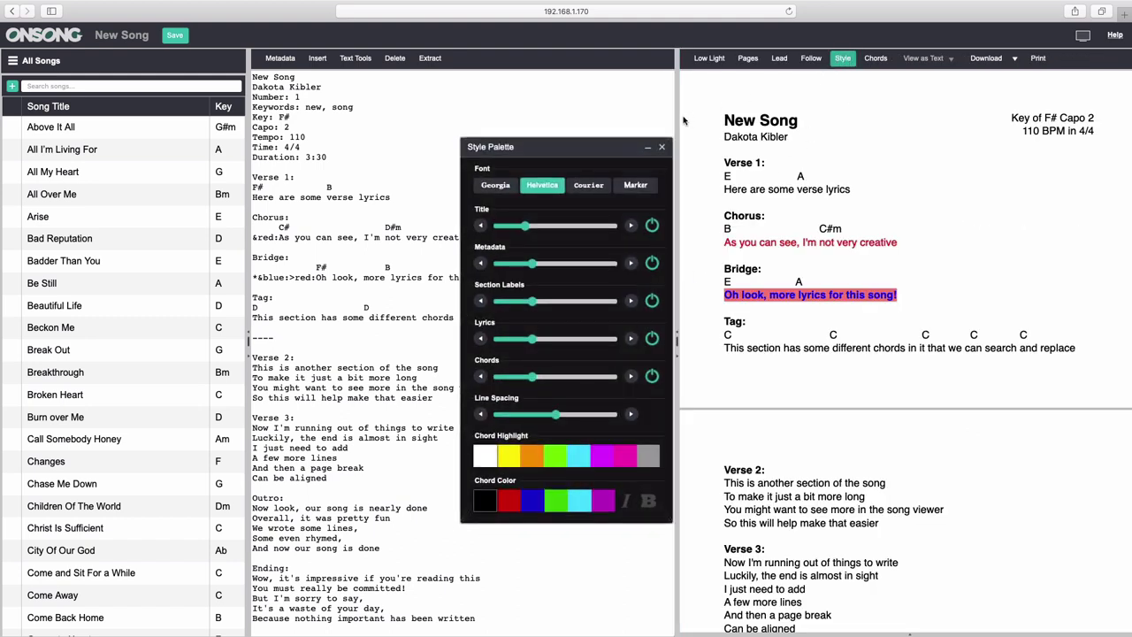
click(635, 185)
drag(528, 229, 566, 228)
drag(532, 301, 571, 305)
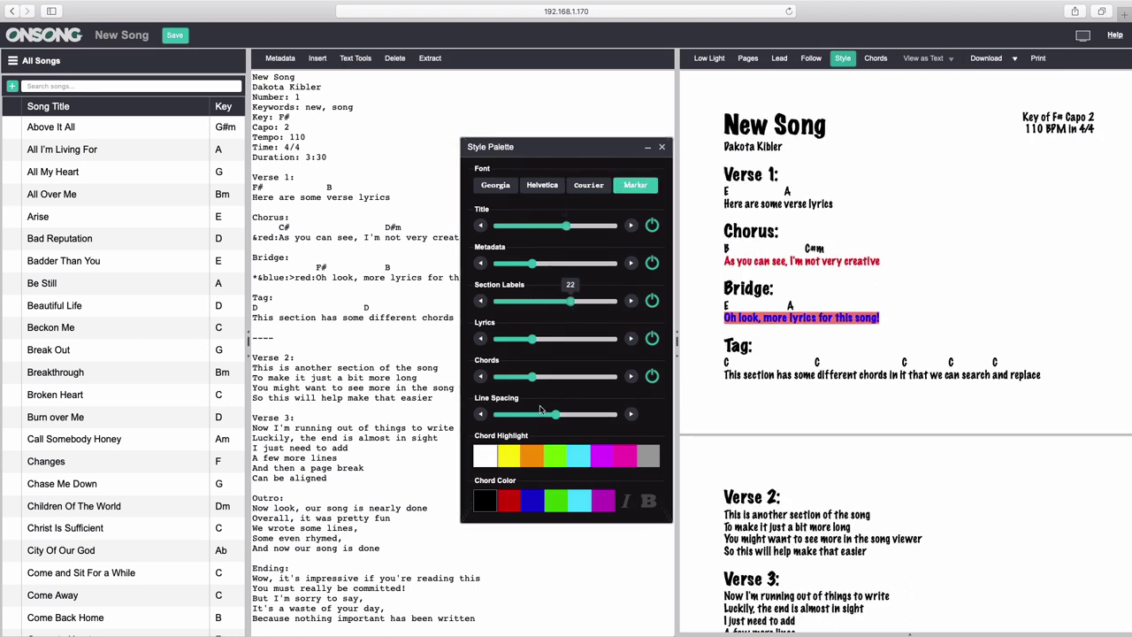
Highlight chords in orange with green chord letters, keeping lyrics and section labels visible.
click(531, 455)
click(561, 503)
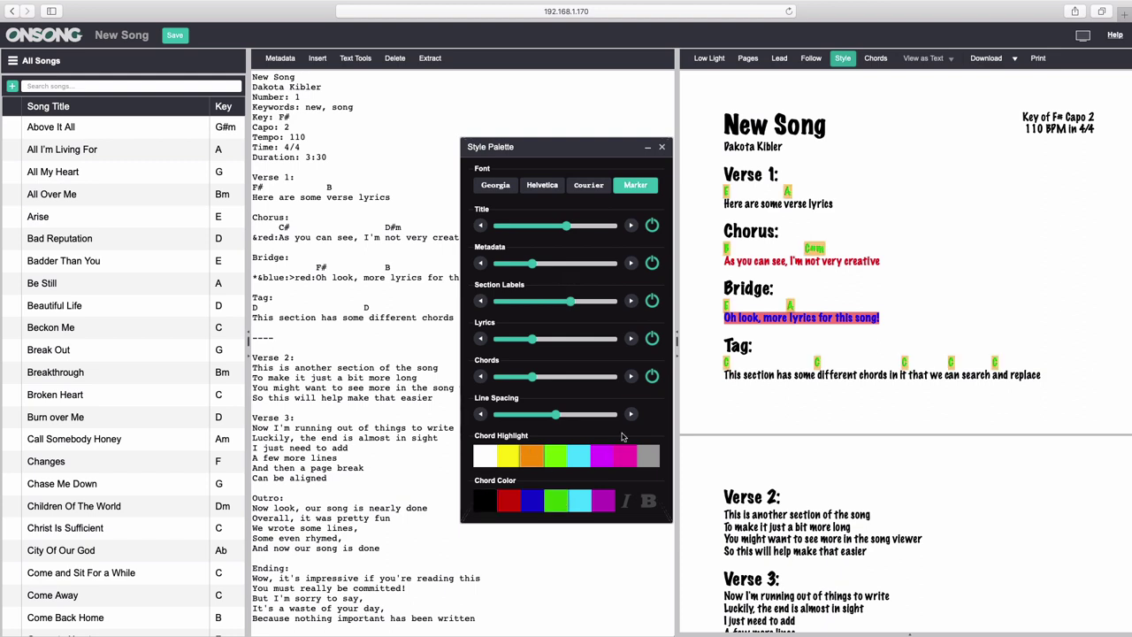
click(651, 340)
click(651, 339)
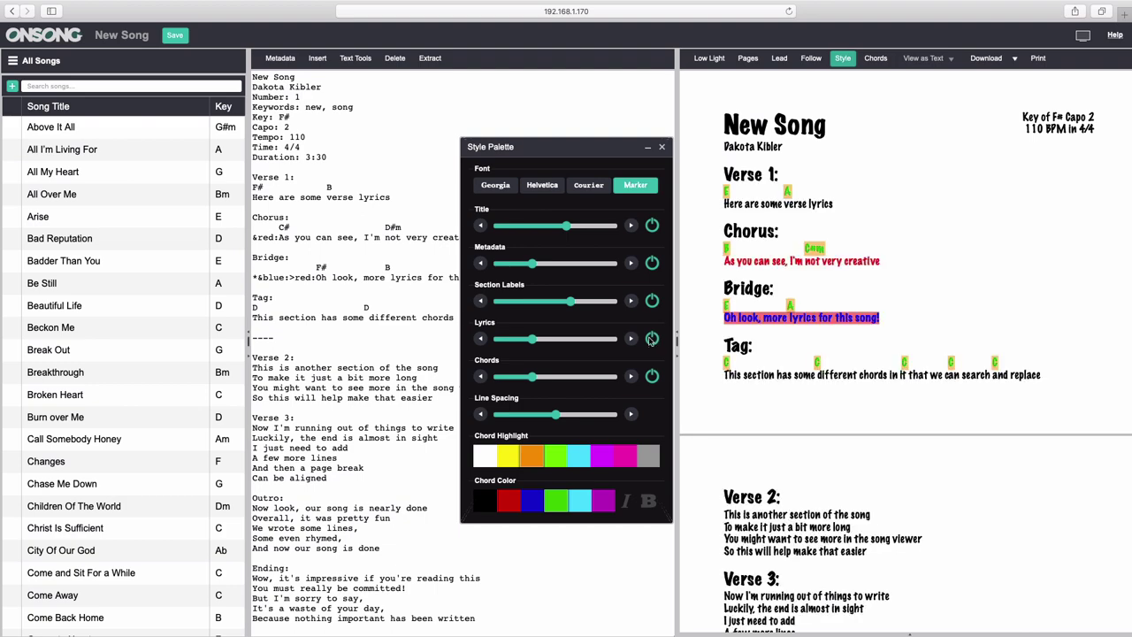
click(652, 302)
click(652, 302)
click(661, 148)
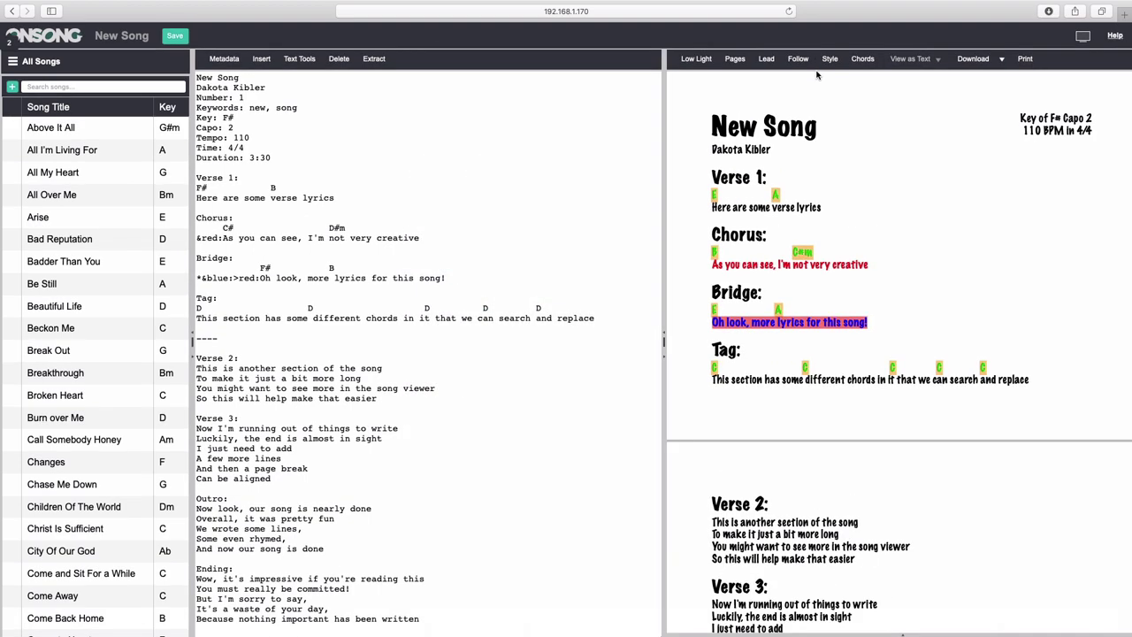
Preview chords as Nashville numbers, Roman numerals and solfege, then return to letter names.
click(864, 59)
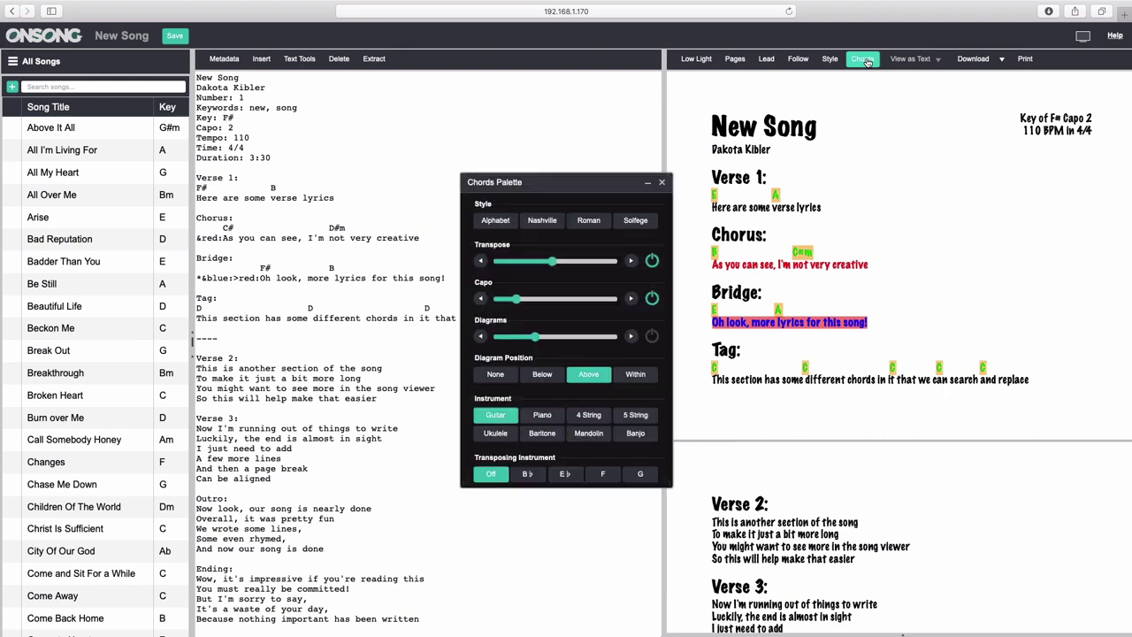
click(498, 223)
click(542, 223)
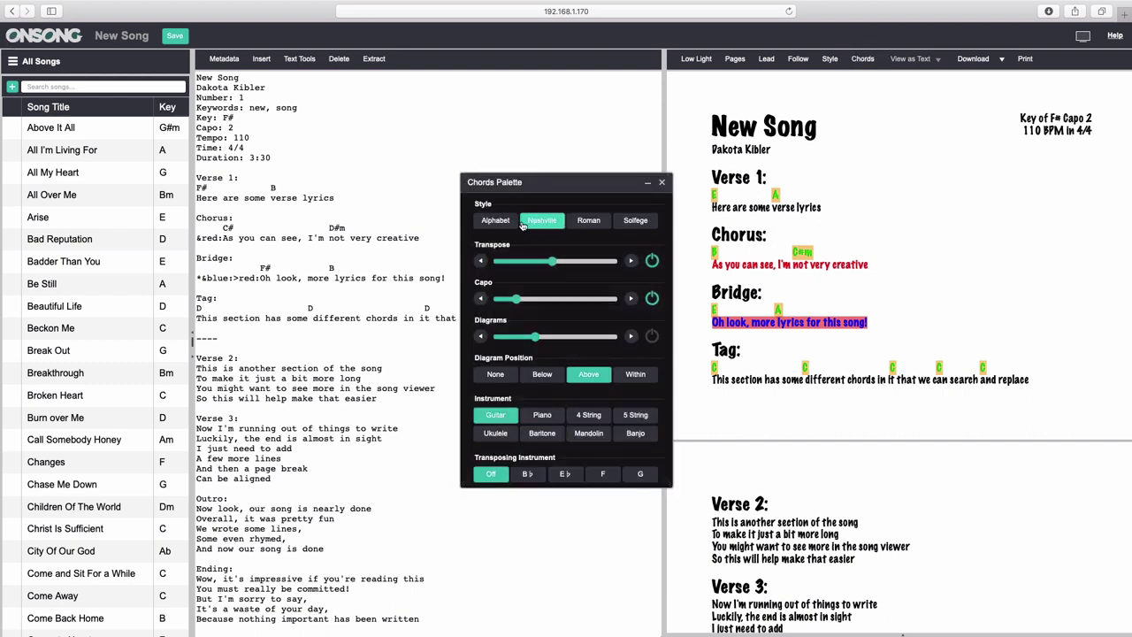
click(588, 222)
click(635, 222)
click(550, 228)
click(505, 228)
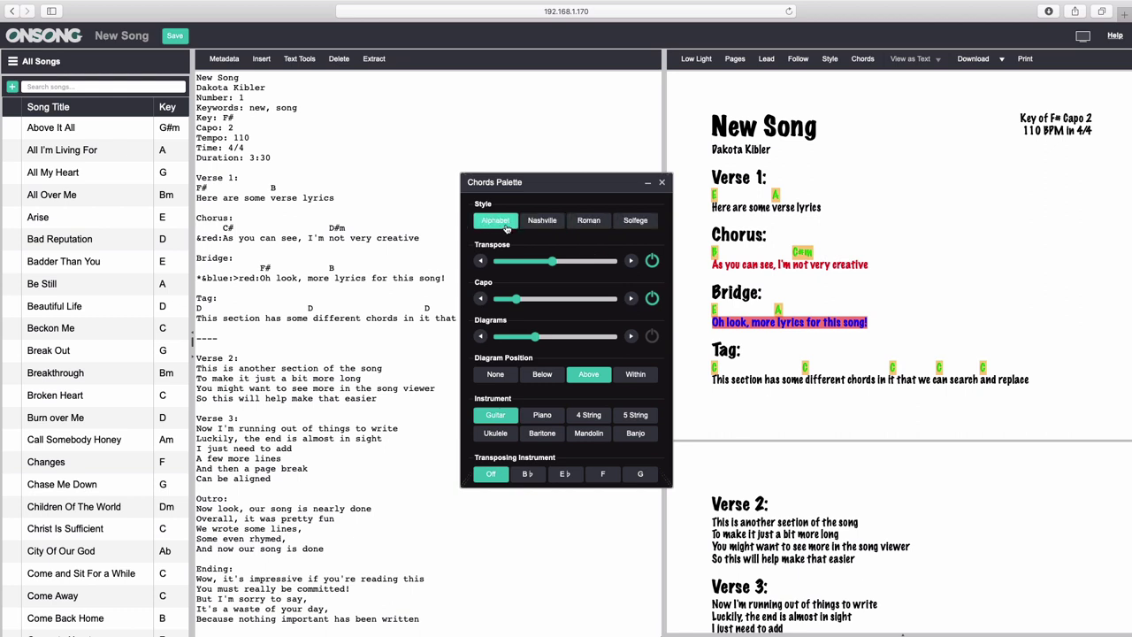
click(534, 227)
click(577, 227)
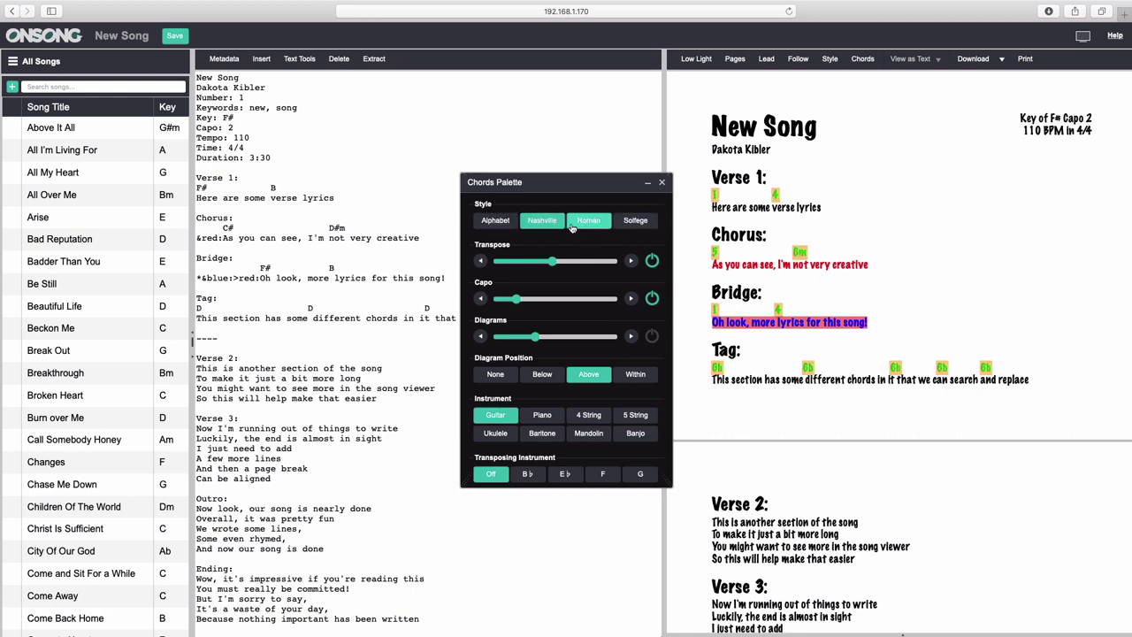
click(619, 227)
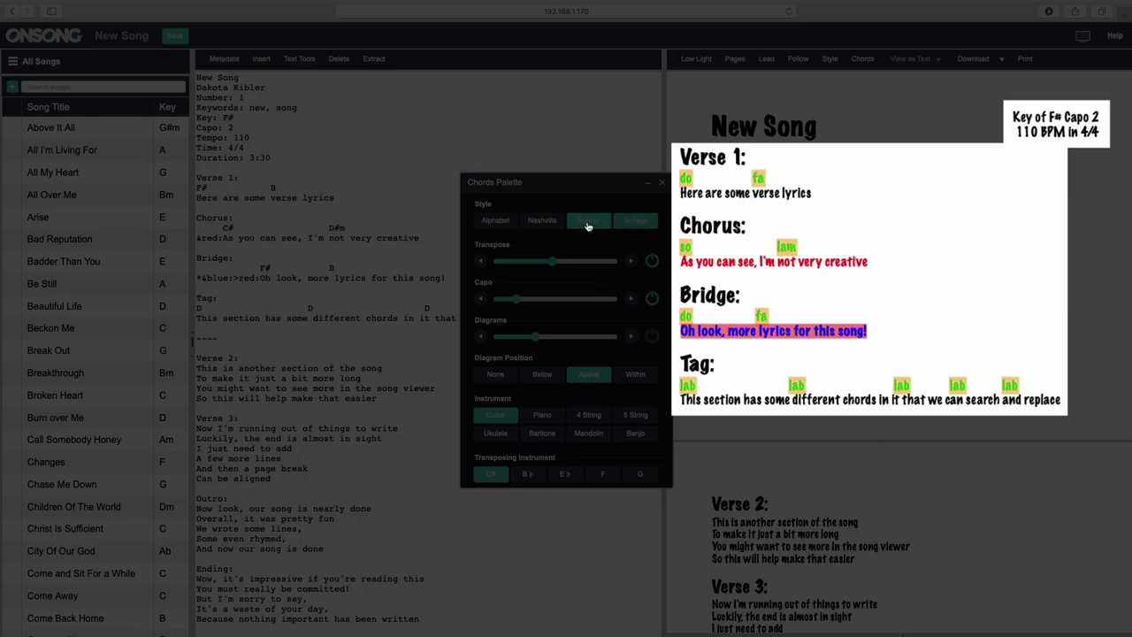
click(587, 227)
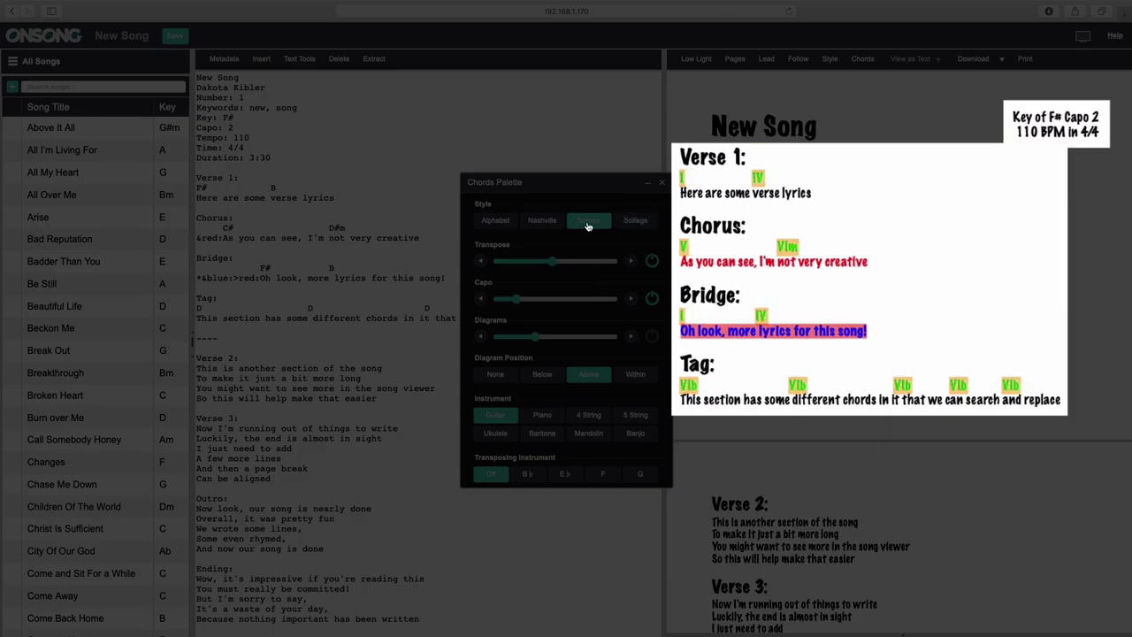
click(545, 225)
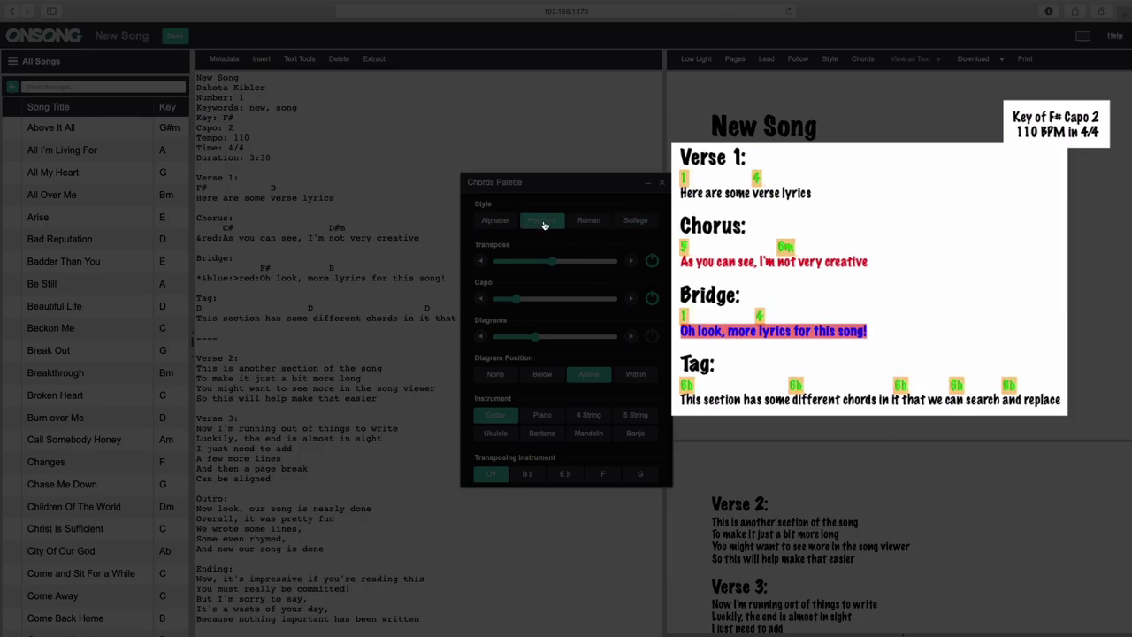
click(497, 222)
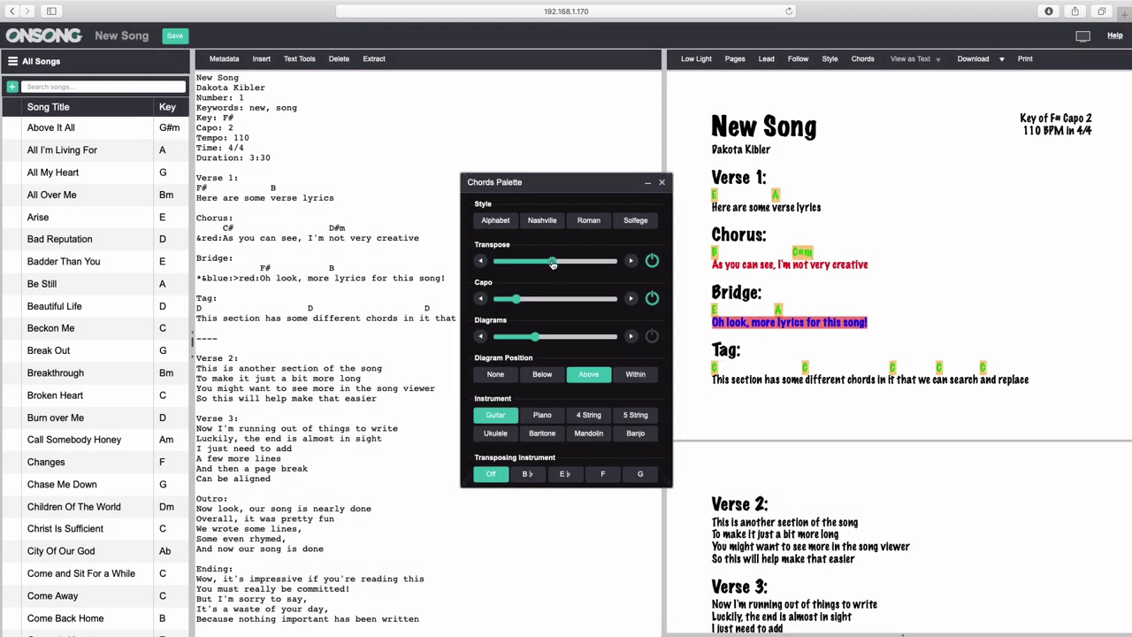
Transpose the song from F# to A, raise the capo from 2 to 8, and show chord diagrams.
drag(552, 262, 588, 262)
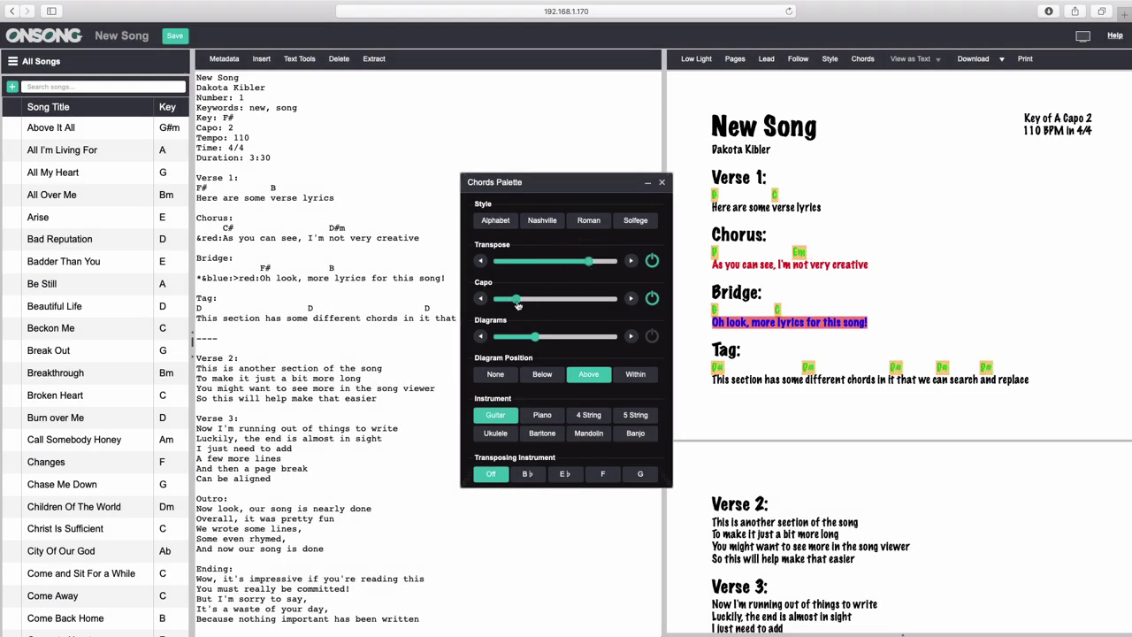
drag(519, 302, 584, 299)
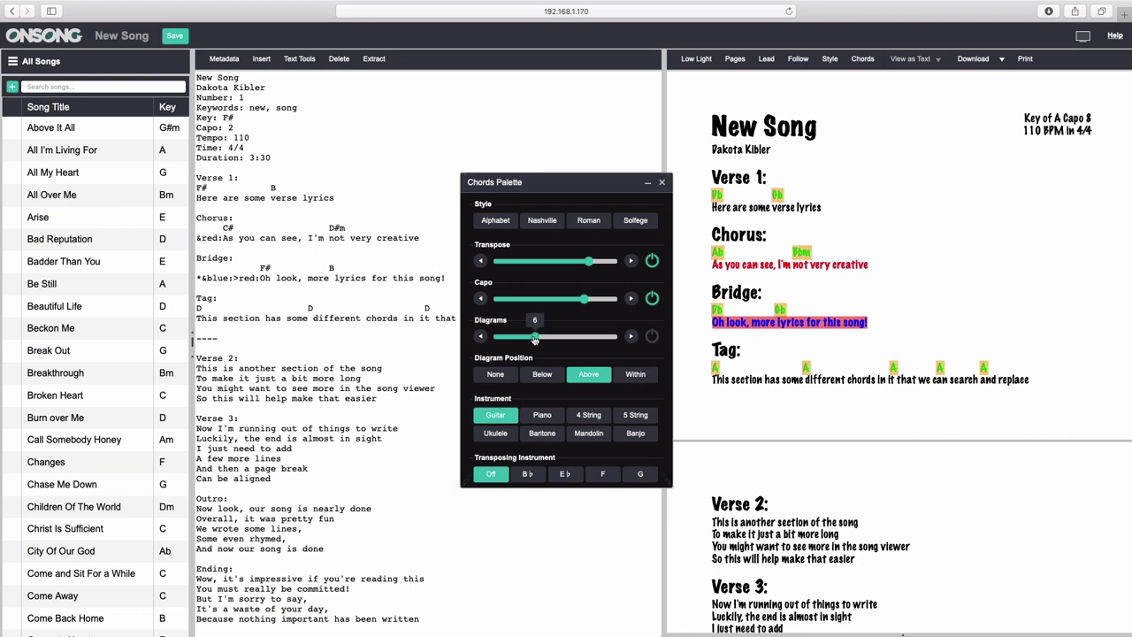
click(651, 299)
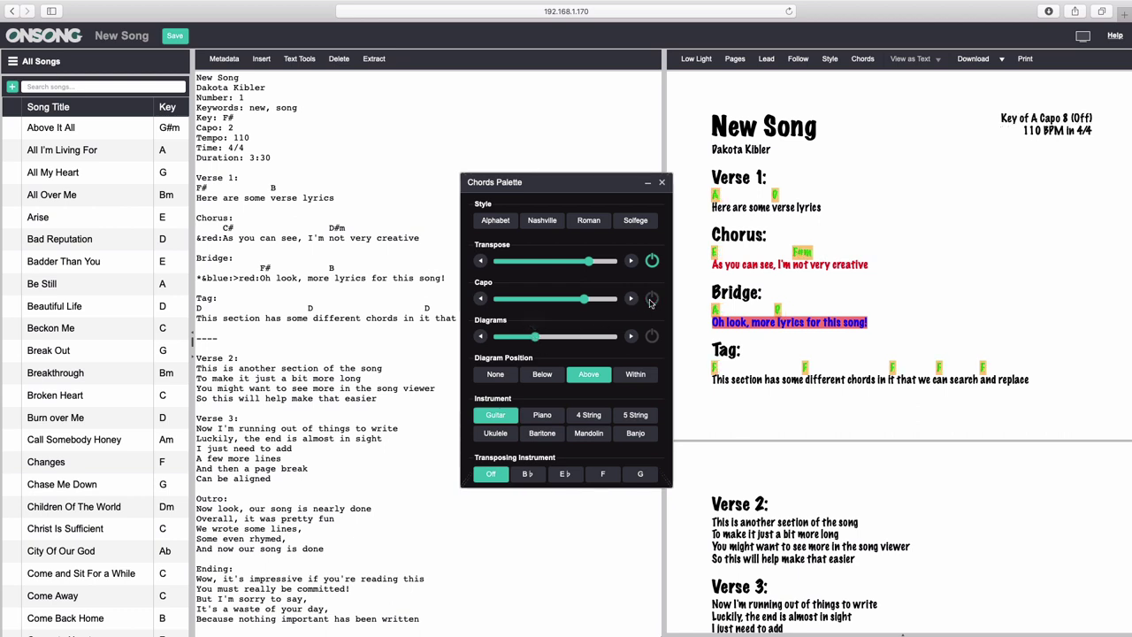
click(651, 300)
click(652, 262)
click(652, 262)
click(651, 338)
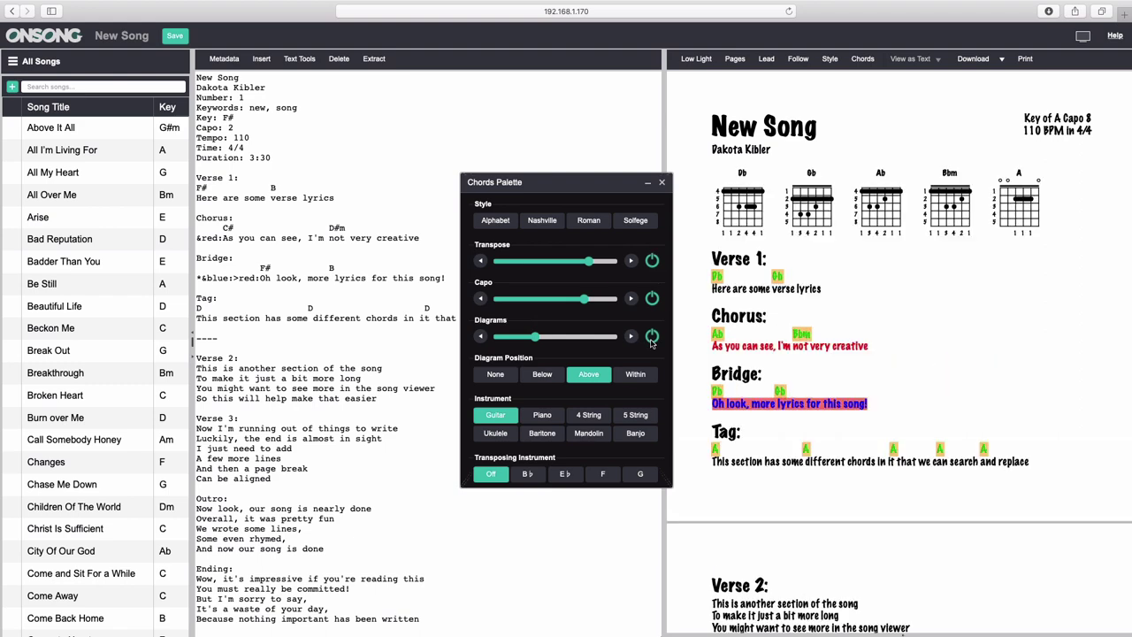
click(651, 339)
Try inline diagram placement and piano, 4-string and 5-string diagrams, returning to Above and Guitar.
click(651, 339)
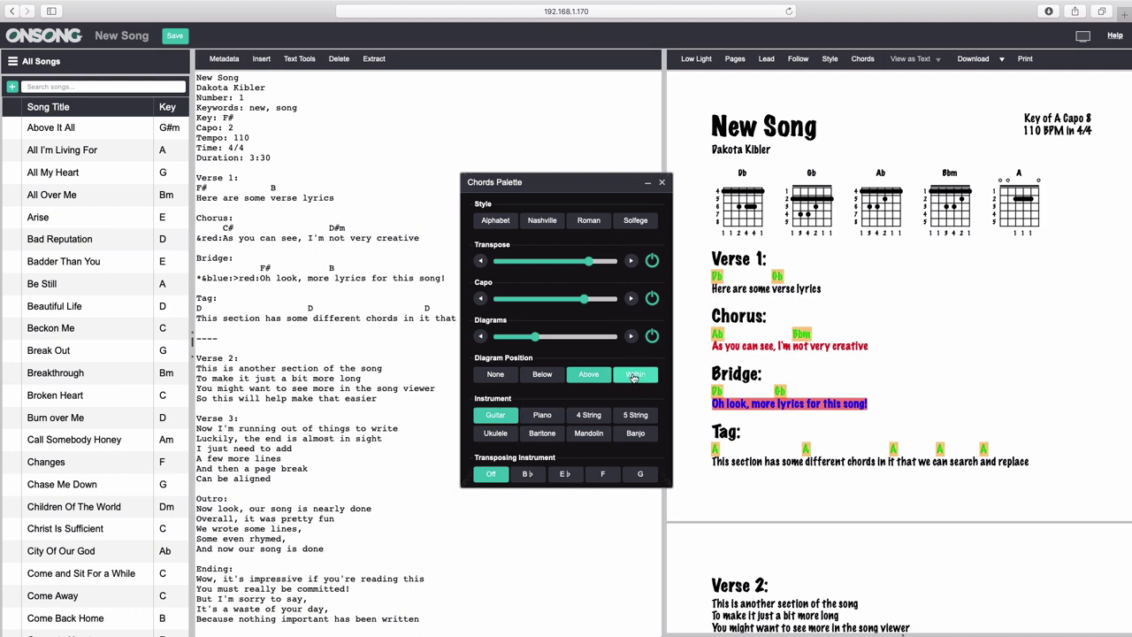
click(633, 375)
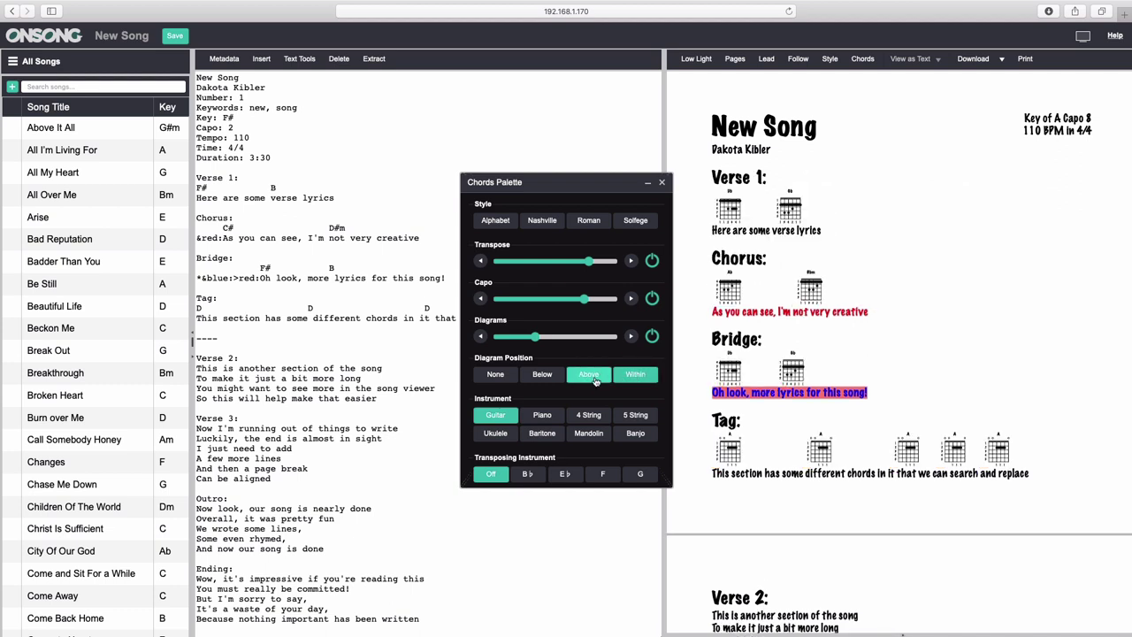
click(590, 378)
click(545, 416)
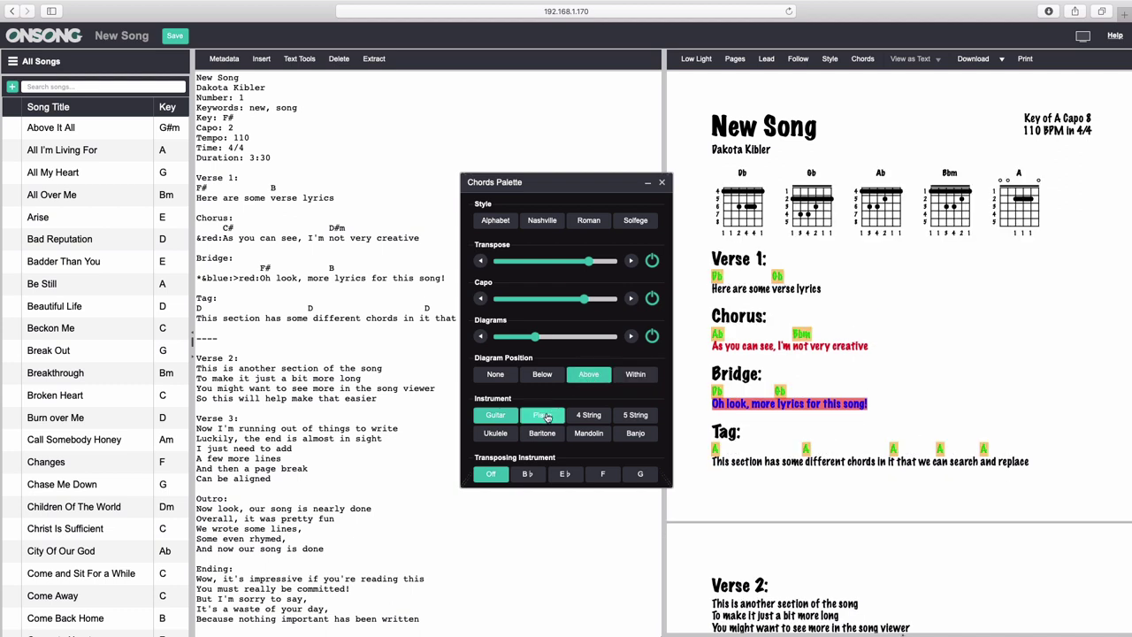
click(588, 416)
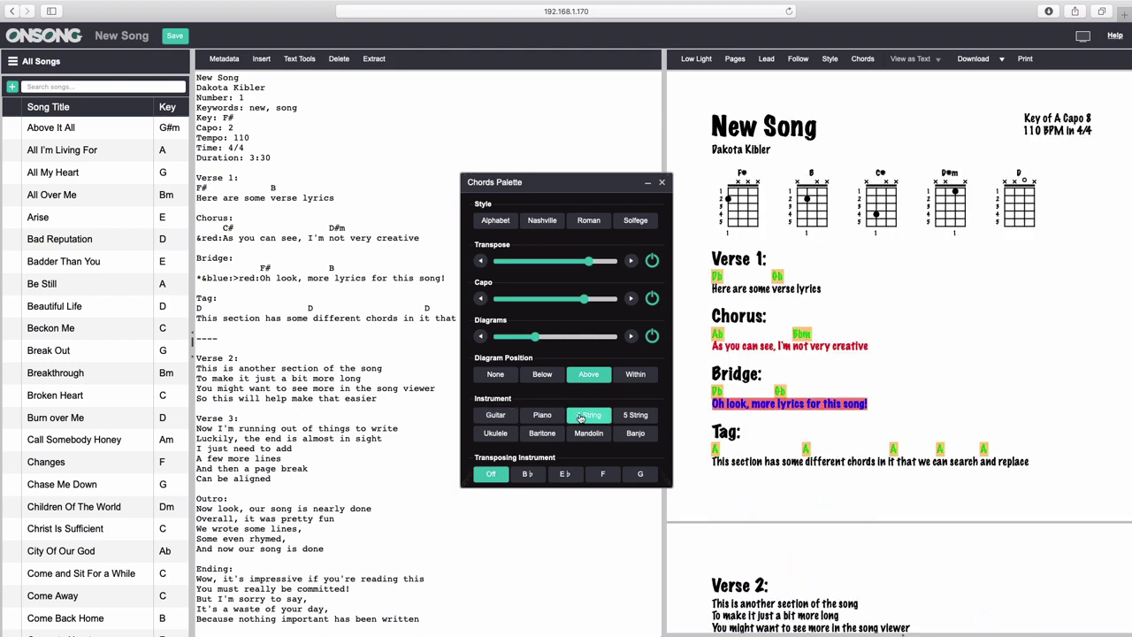
click(625, 421)
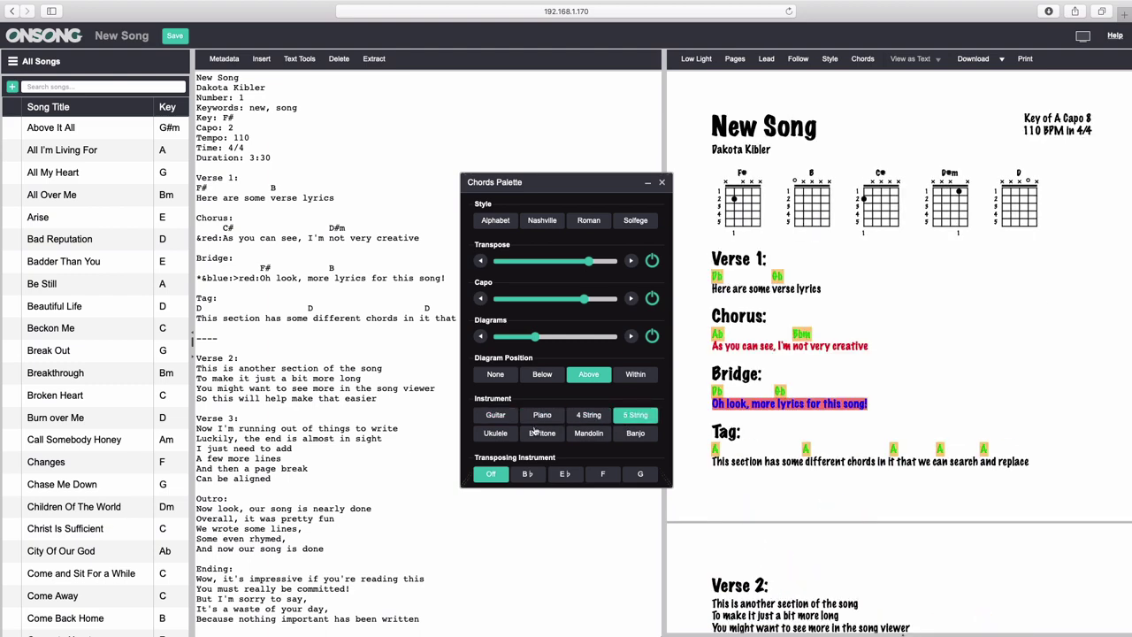
click(504, 422)
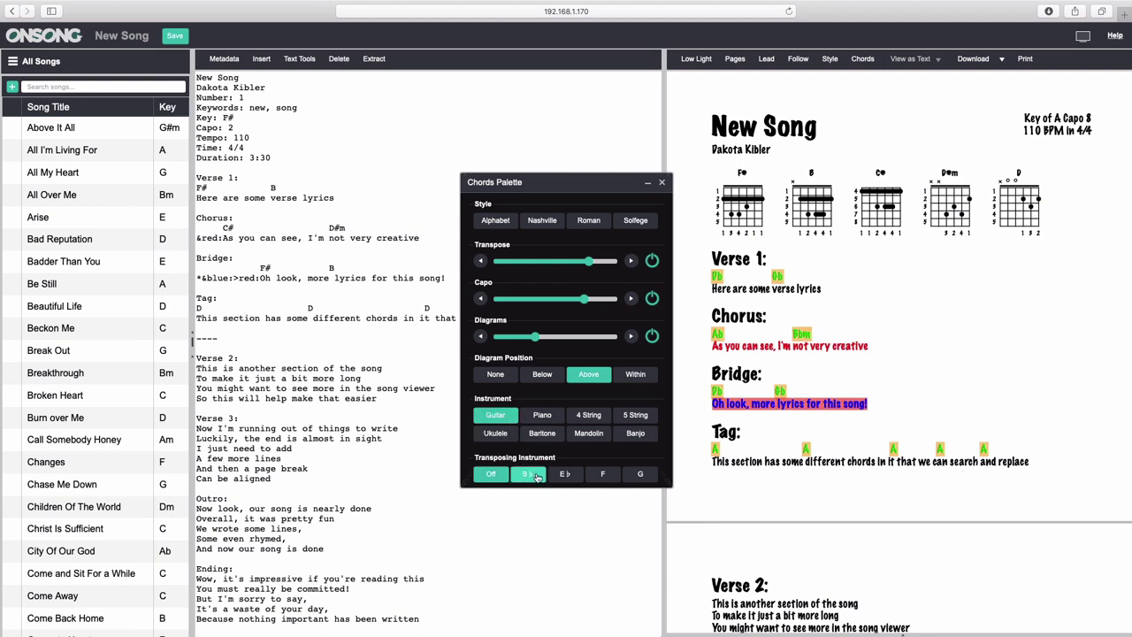
Try the F transposing instrument, then set it back to Off and close the chord settings.
click(605, 478)
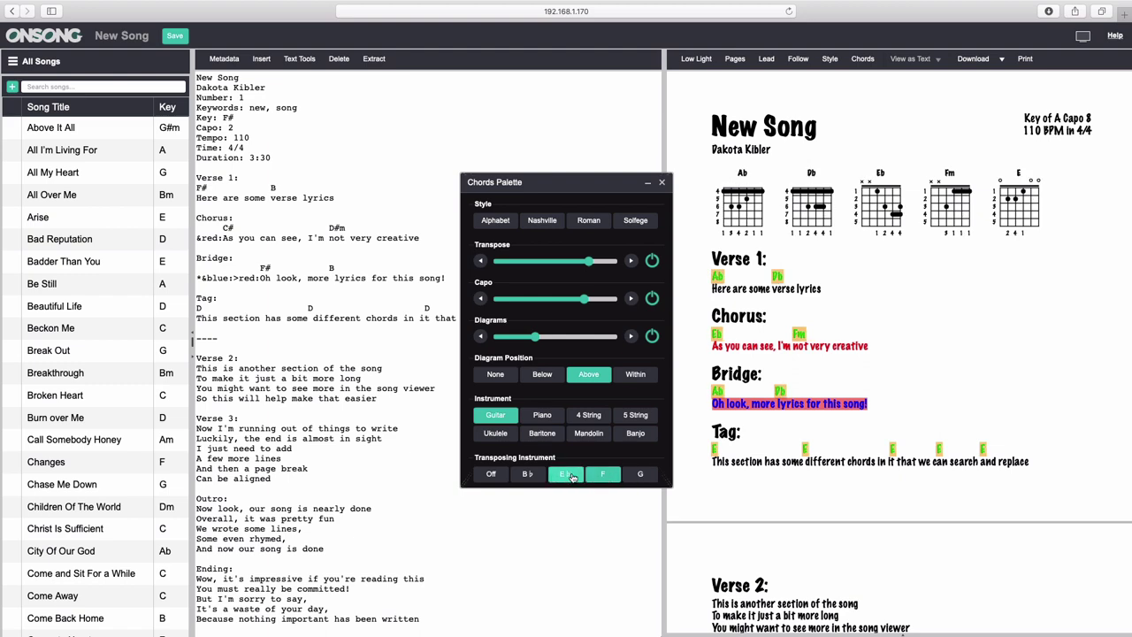
click(494, 476)
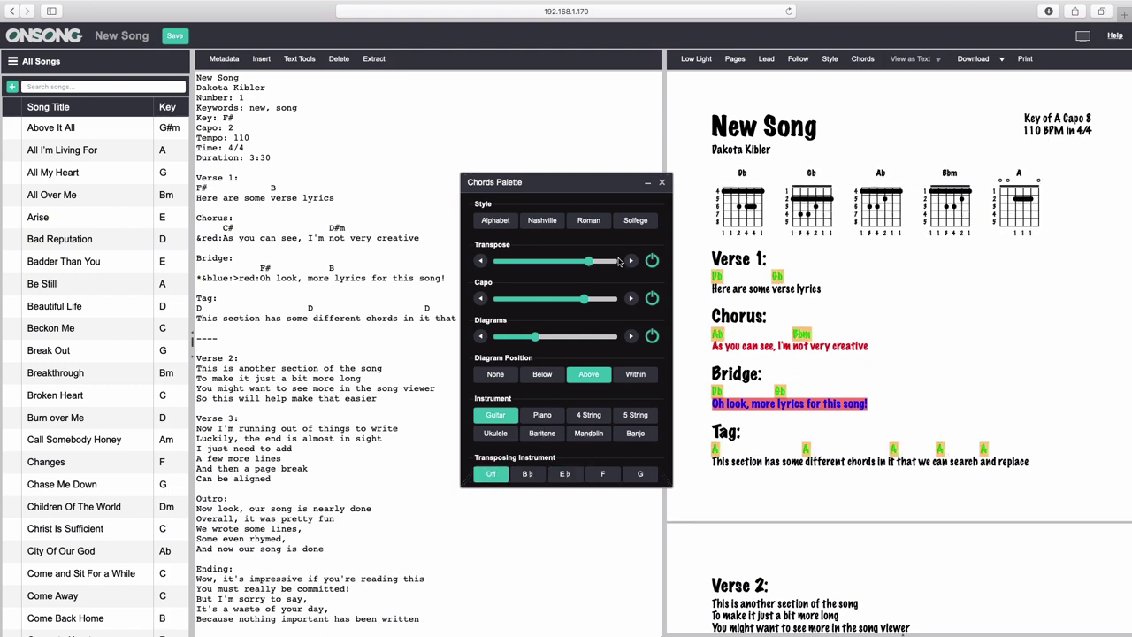
click(661, 183)
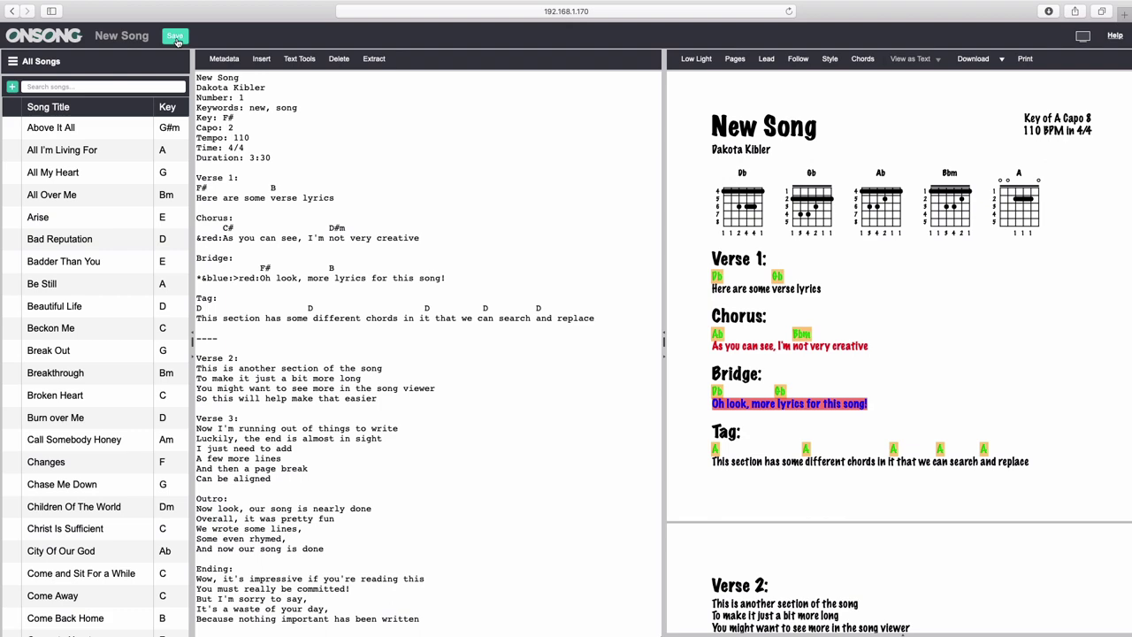
Save the new song, then select Above It All in the song list.
click(175, 37)
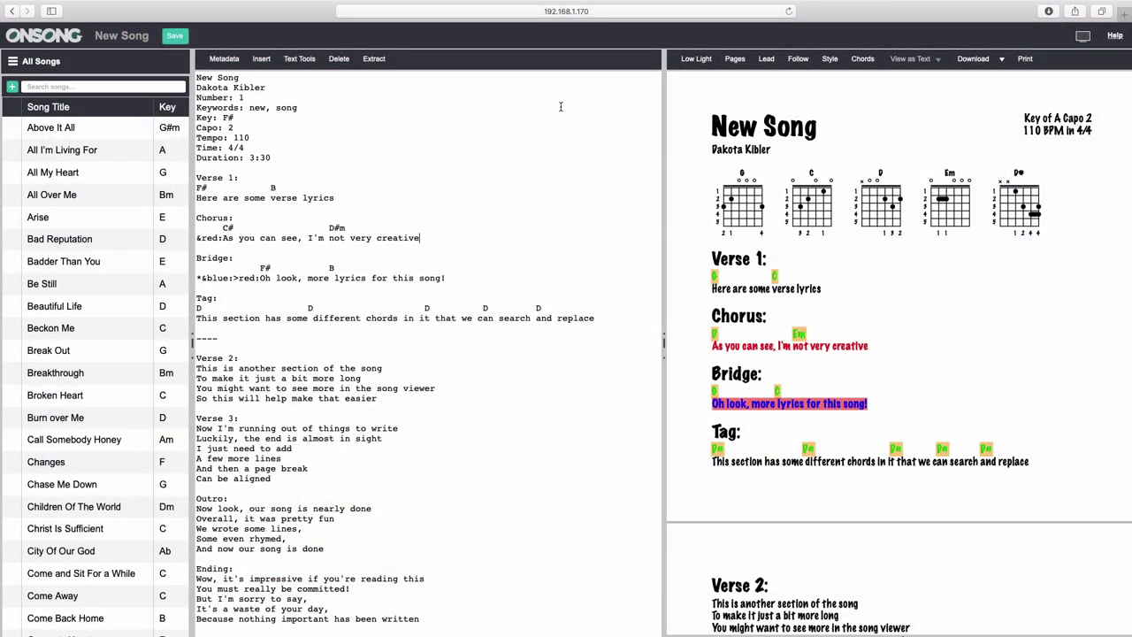
click(109, 133)
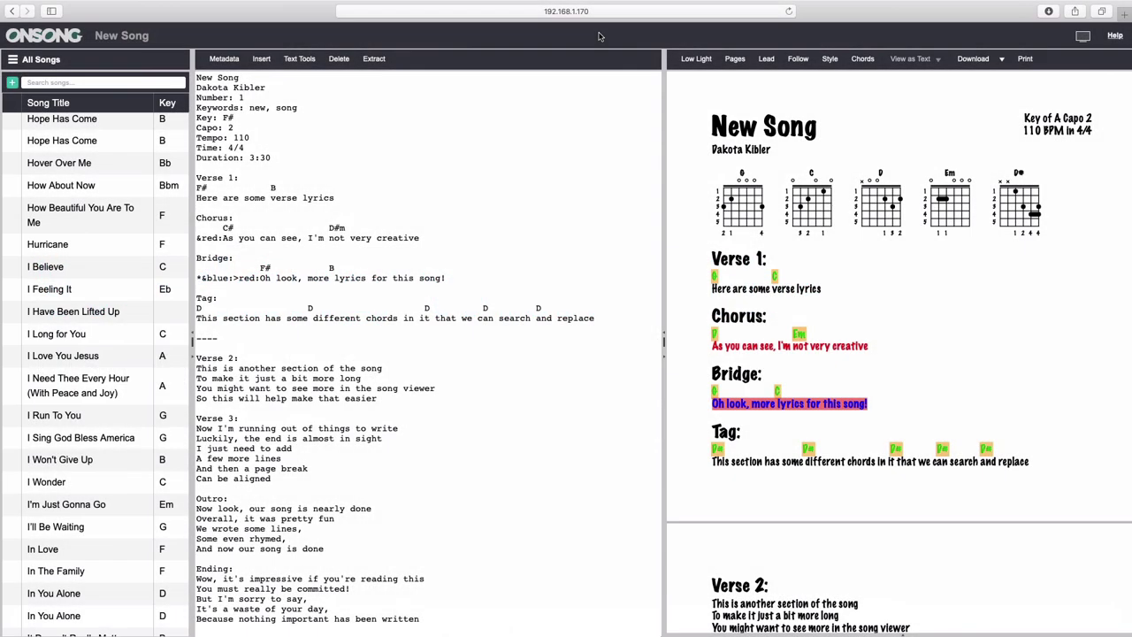
Open I Have Been Lifted Up, toggle its preview between Text and File, then select the top song.
click(112, 311)
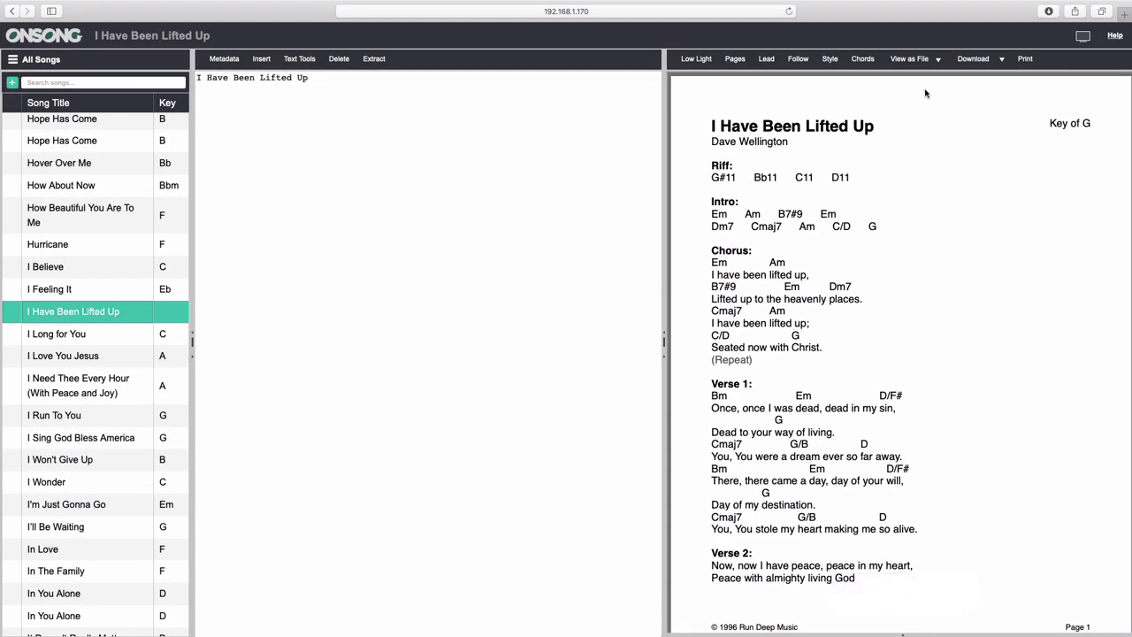
click(923, 62)
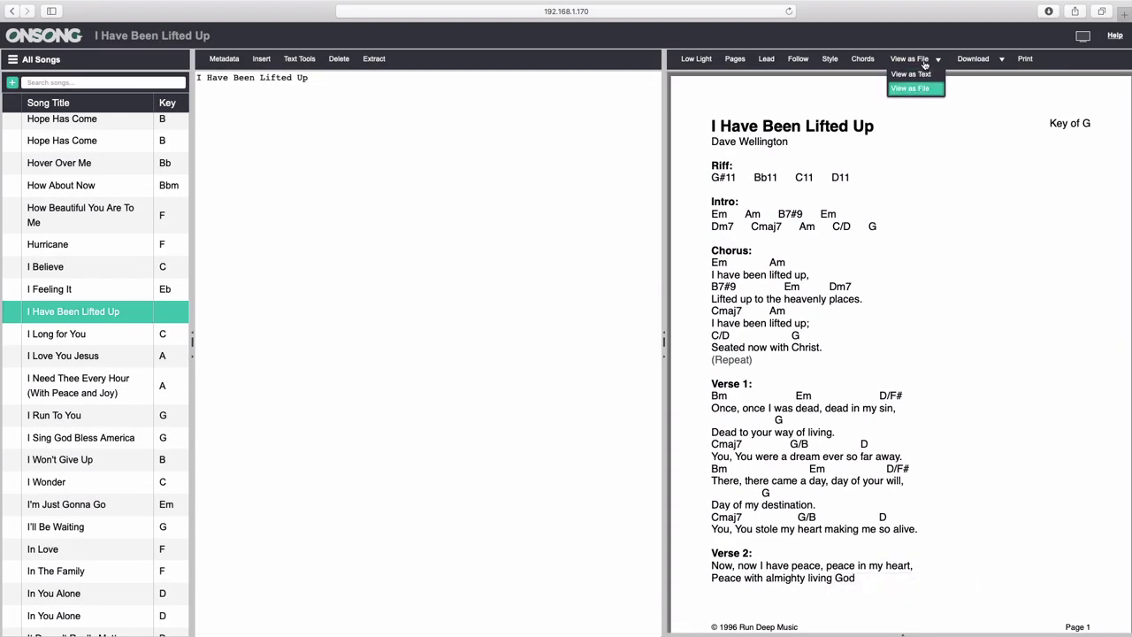
click(918, 78)
click(938, 62)
click(922, 88)
click(935, 59)
click(923, 73)
click(938, 59)
click(911, 88)
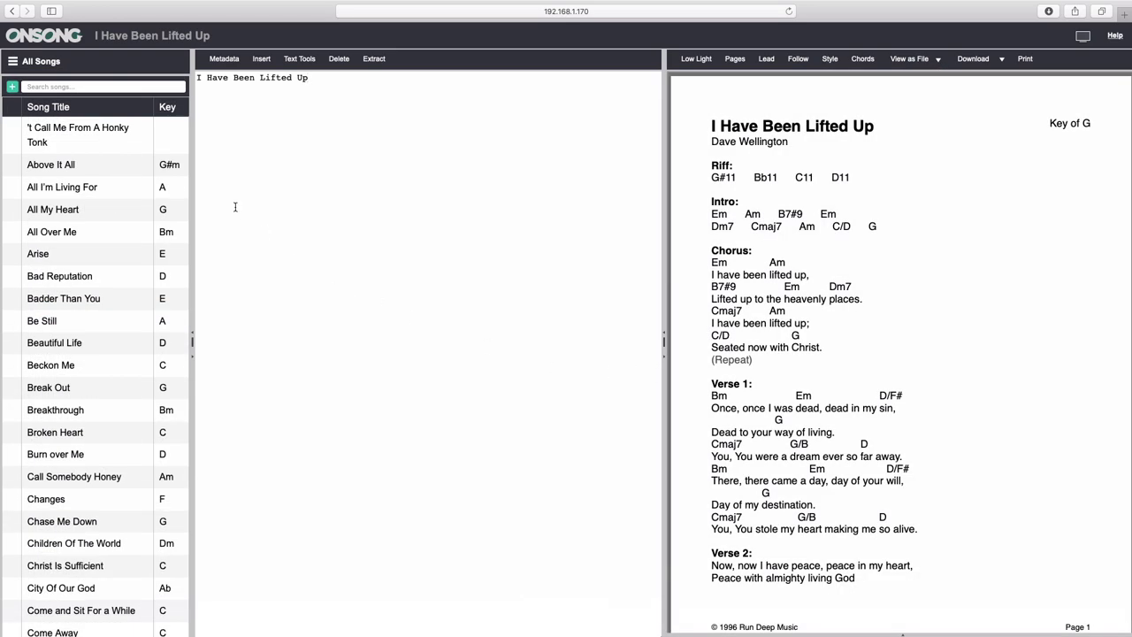
click(110, 135)
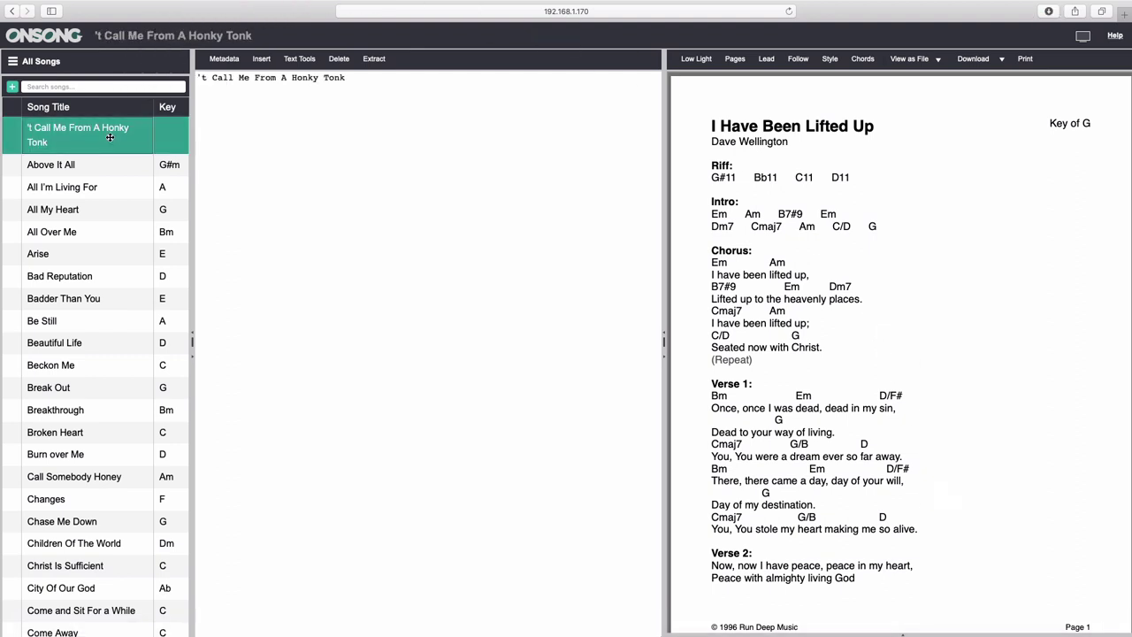
Extract I Have Been Lifted Up's PDF into text and add blank lines after the author and Riff lines.
key(ctrl+z)
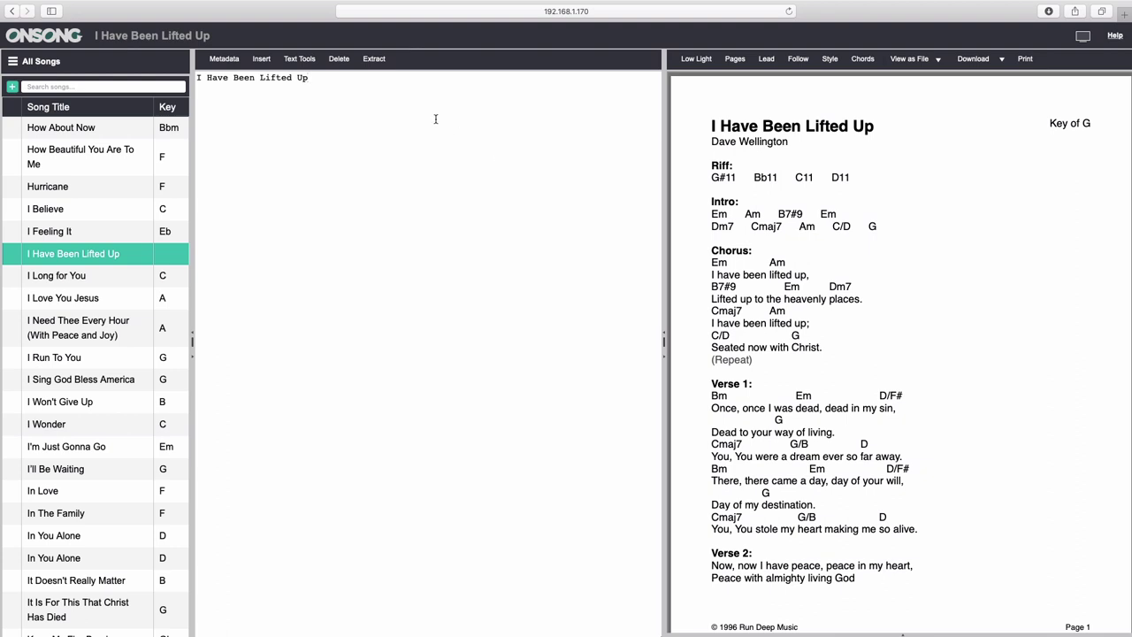
click(373, 60)
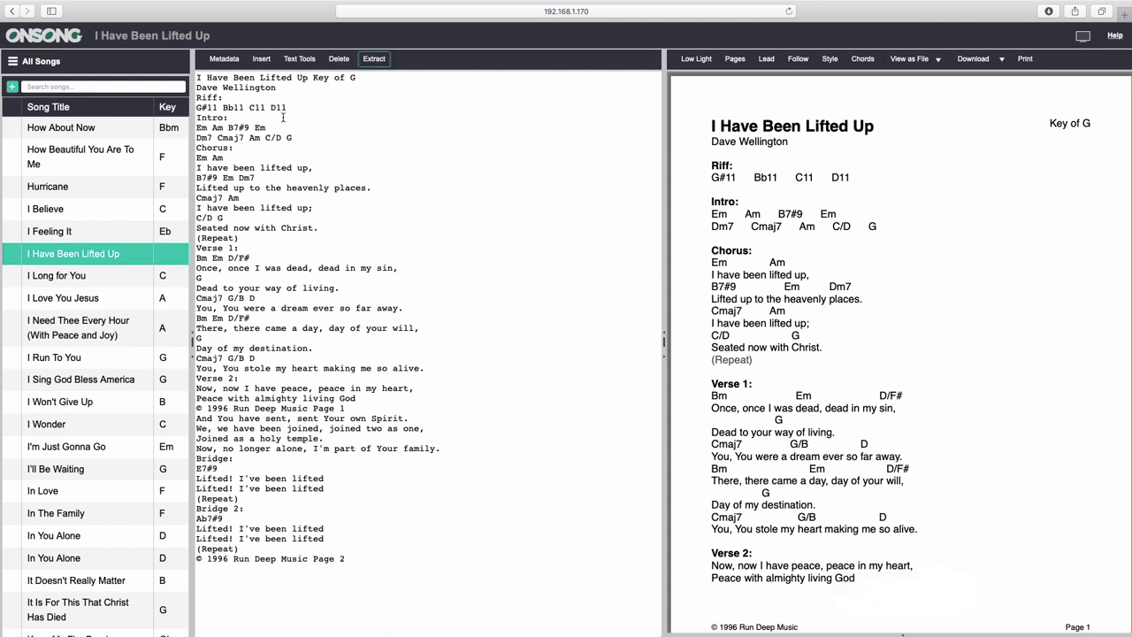
click(285, 88)
key(Return)
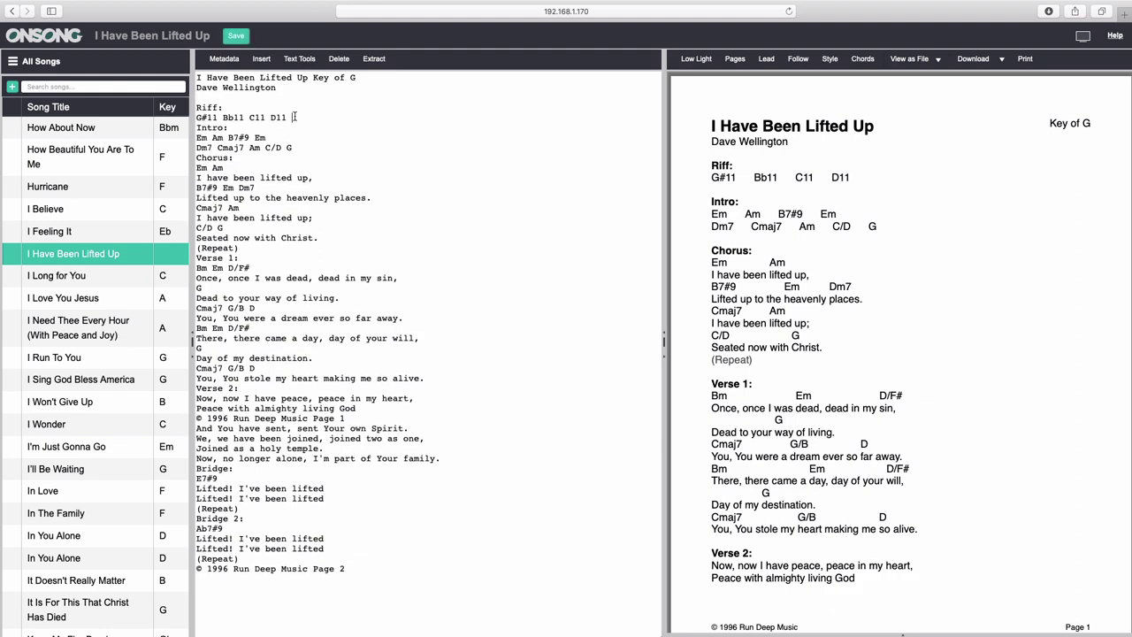
click(294, 115)
key(Return)
click(297, 157)
Add a blank line after the Intro and save the chart as I Have Been Lifted Up Key of G.
key(Return)
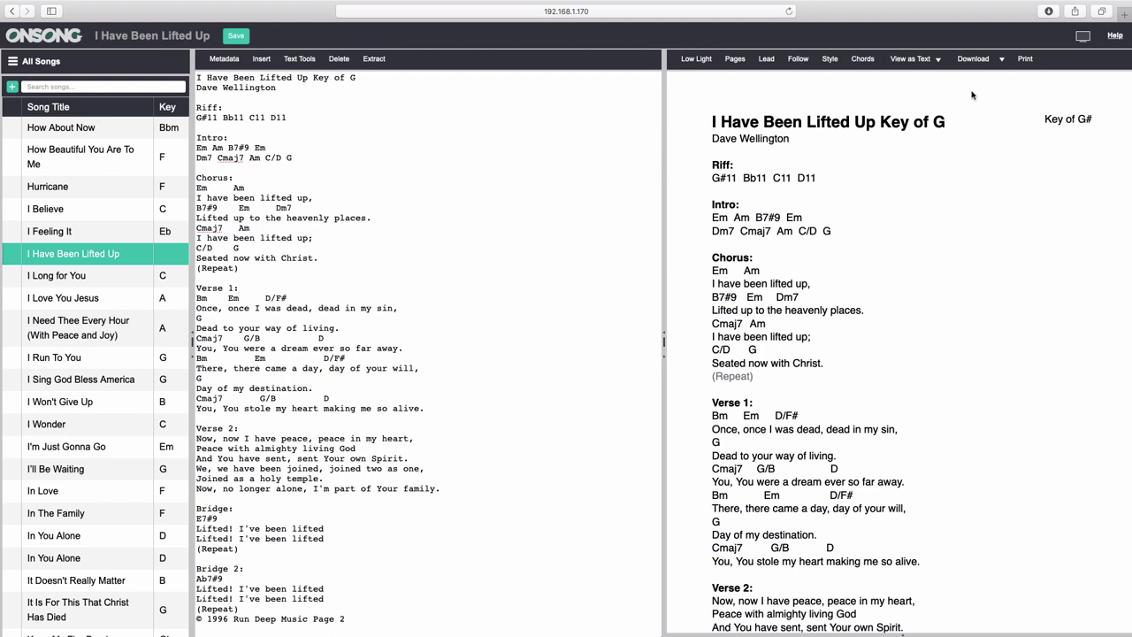
click(1002, 60)
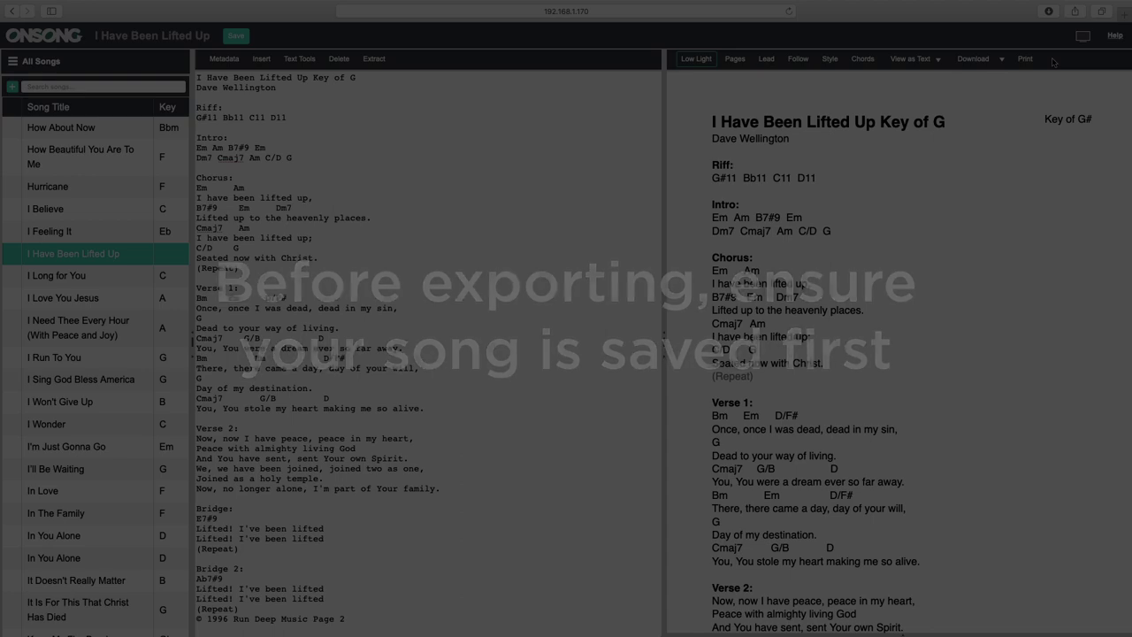
key(ctrl+s)
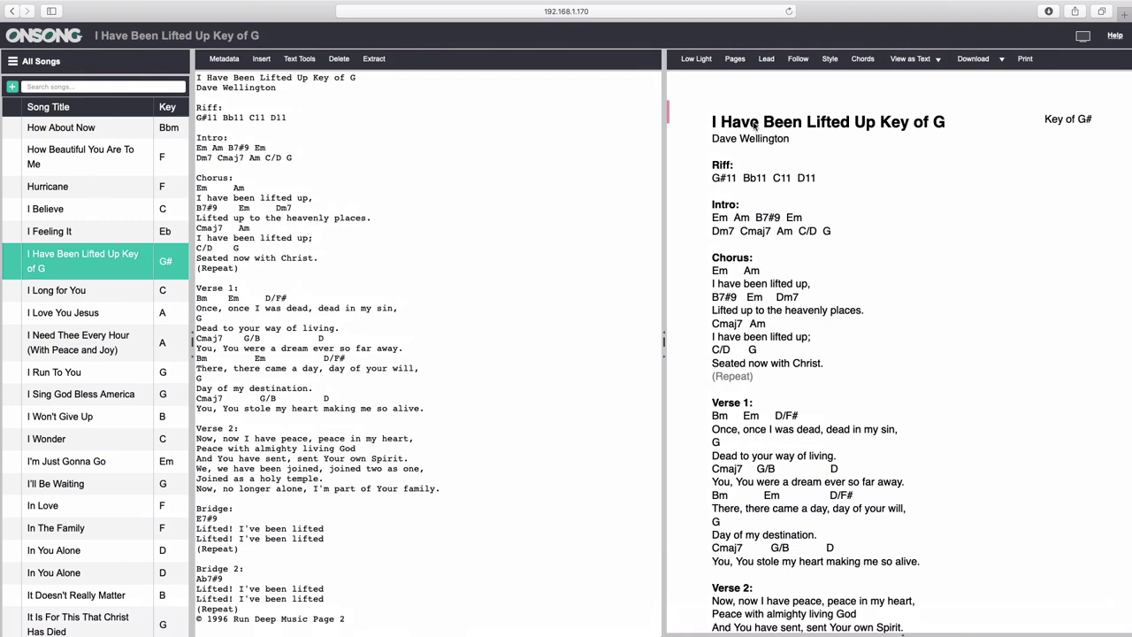
View fingerings for Em, Am and Dm7, and choose the first Dm7 shape.
click(721, 273)
click(750, 273)
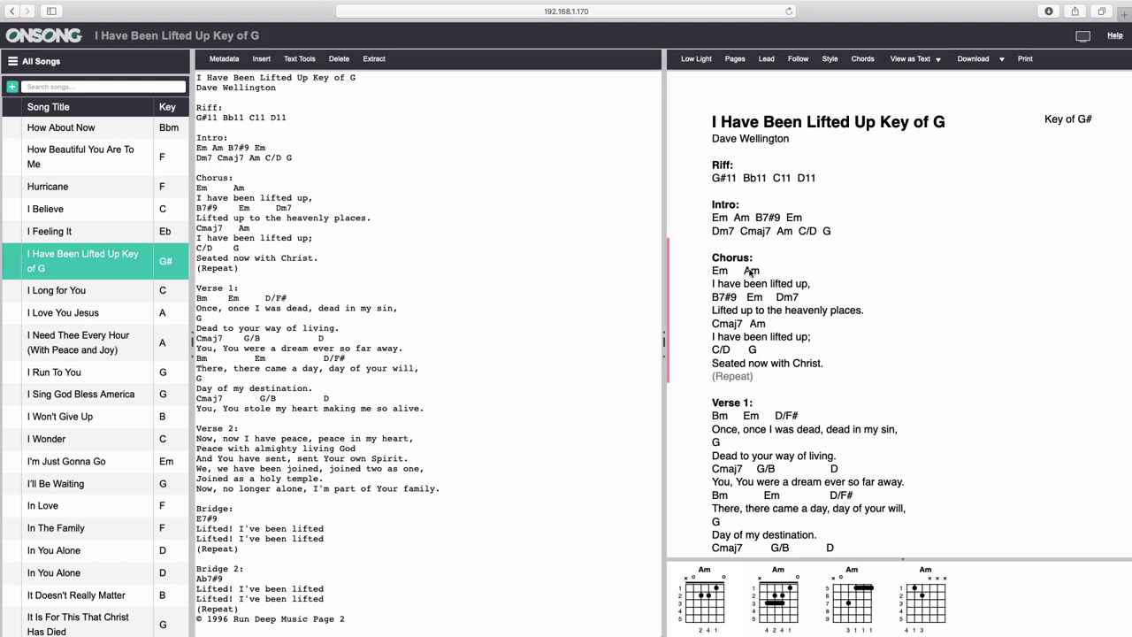
click(785, 298)
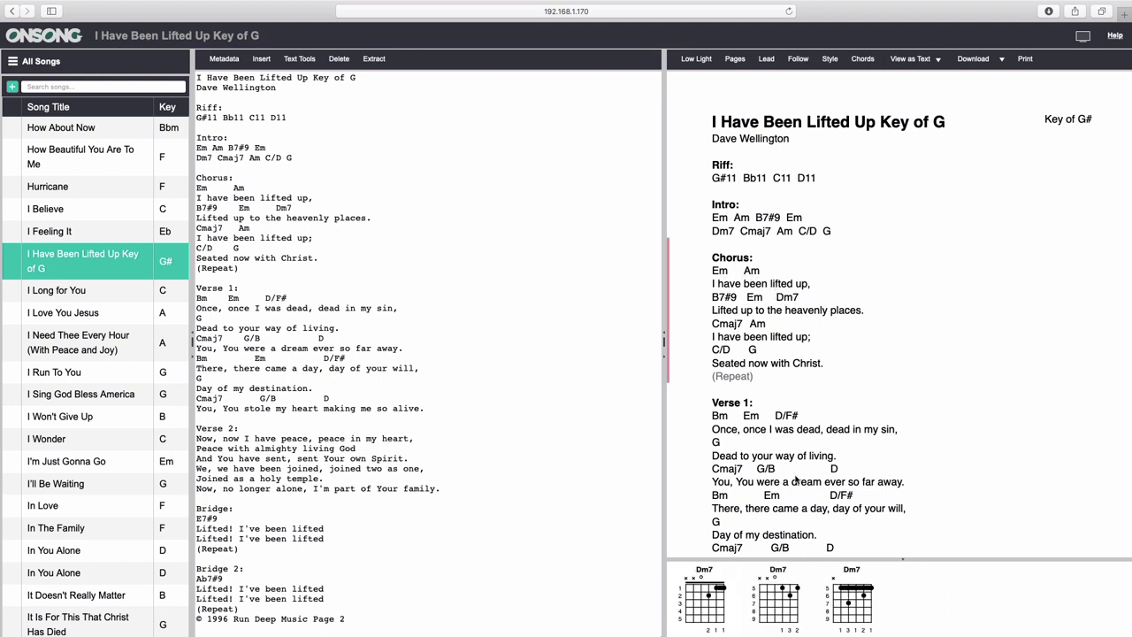
click(696, 610)
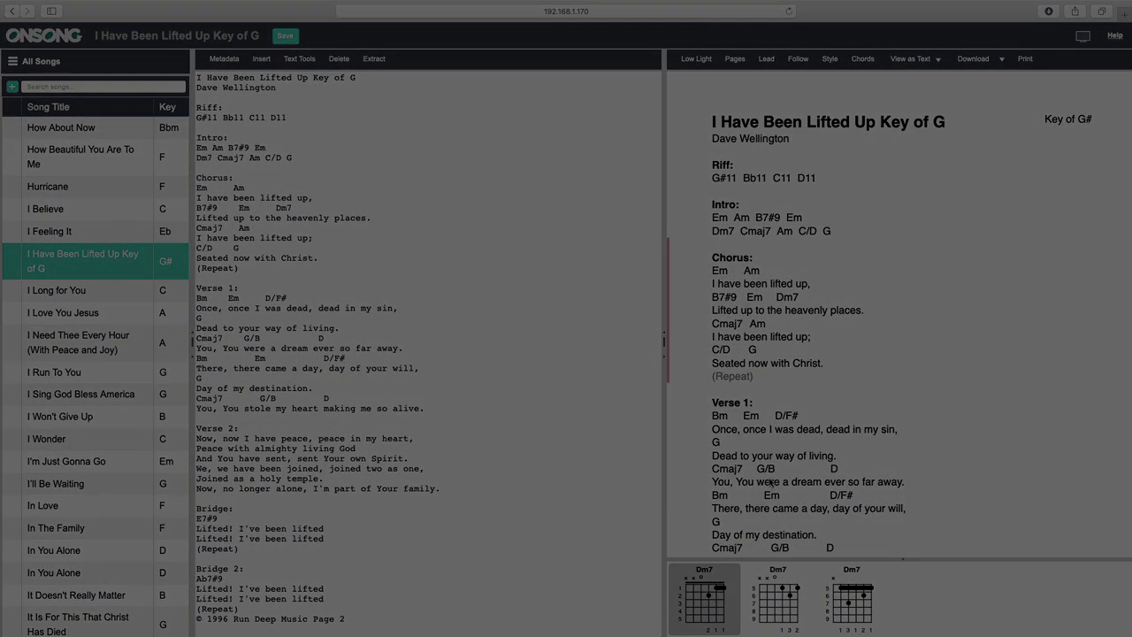
Scroll the chart down past Verse 1 and back up to the song title.
key(Down)
key(Down)
key(Down)
key(Down)
key(Down)
key(Down)
key(Down)
key(Down)
key(Down)
key(Up)
key(Up)
key(Up)
key(Up)
key(Up)
key(Up)
key(Up)
key(Up)
key(Up)
key(Up)
key(Down)
key(Down)
key(Down)
key(Down)
key(Down)
key(Down)
key(Down)
key(Down)
key(Down)
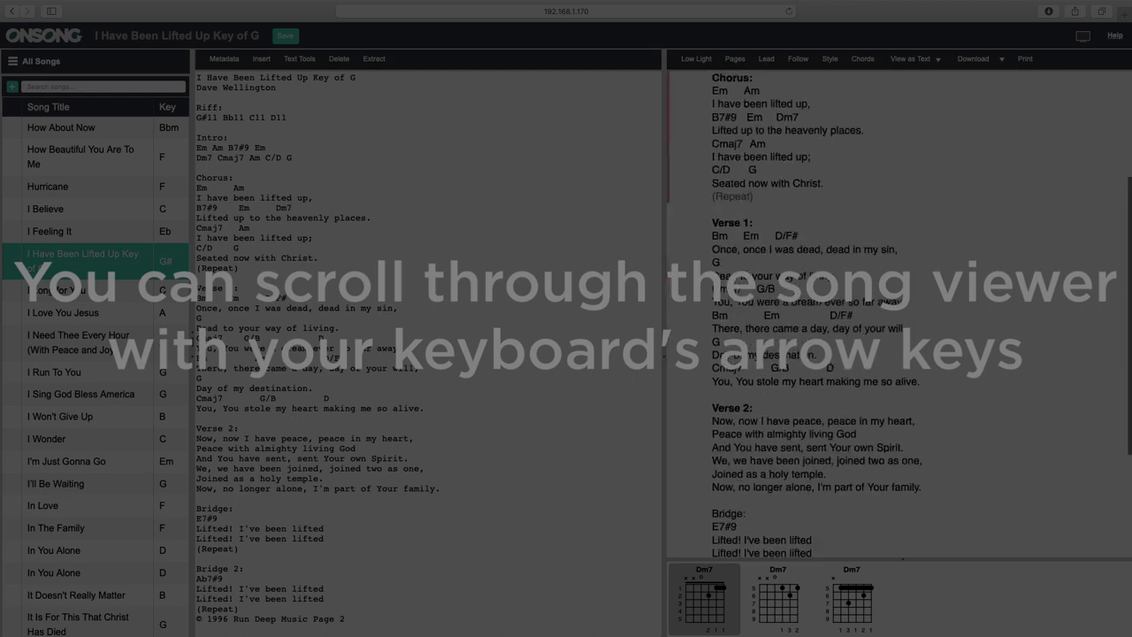
key(Up)
key(Up)
key(Up)
key(Up)
key(Up)
key(Up)
key(Up)
key(Up)
key(Up)
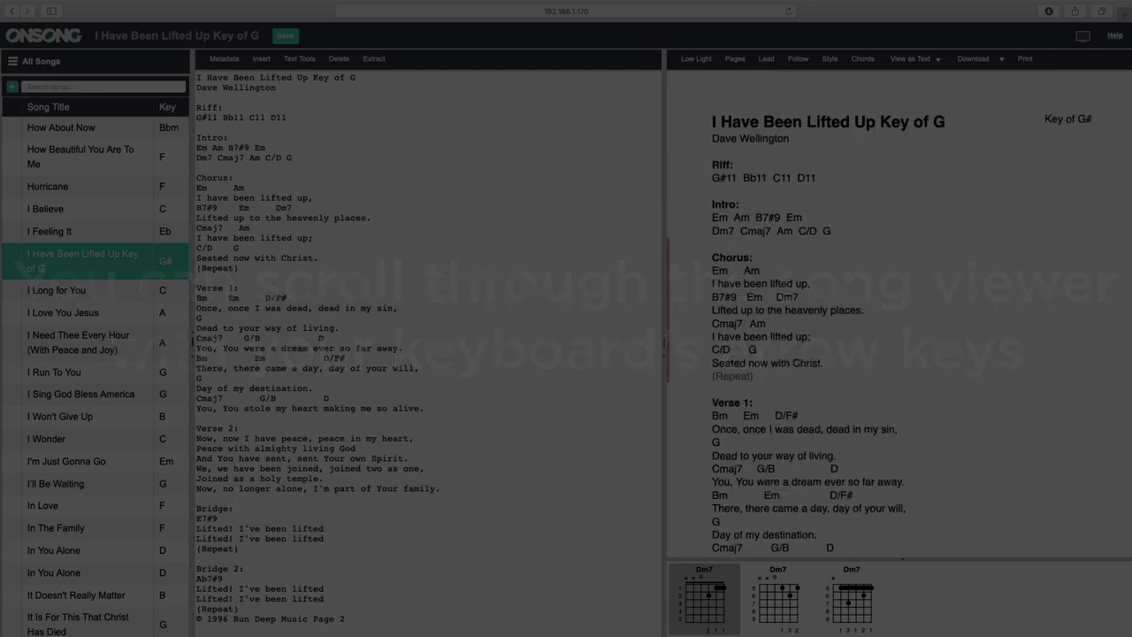
key(Down)
key(Down)
key(Down)
key(Down)
key(Down)
key(Down)
key(Down)
key(Down)
key(Down)
key(Down)
key(Up)
key(Up)
key(Up)
key(Up)
key(Up)
key(Up)
key(Up)
key(Up)
key(Up)
key(Up)
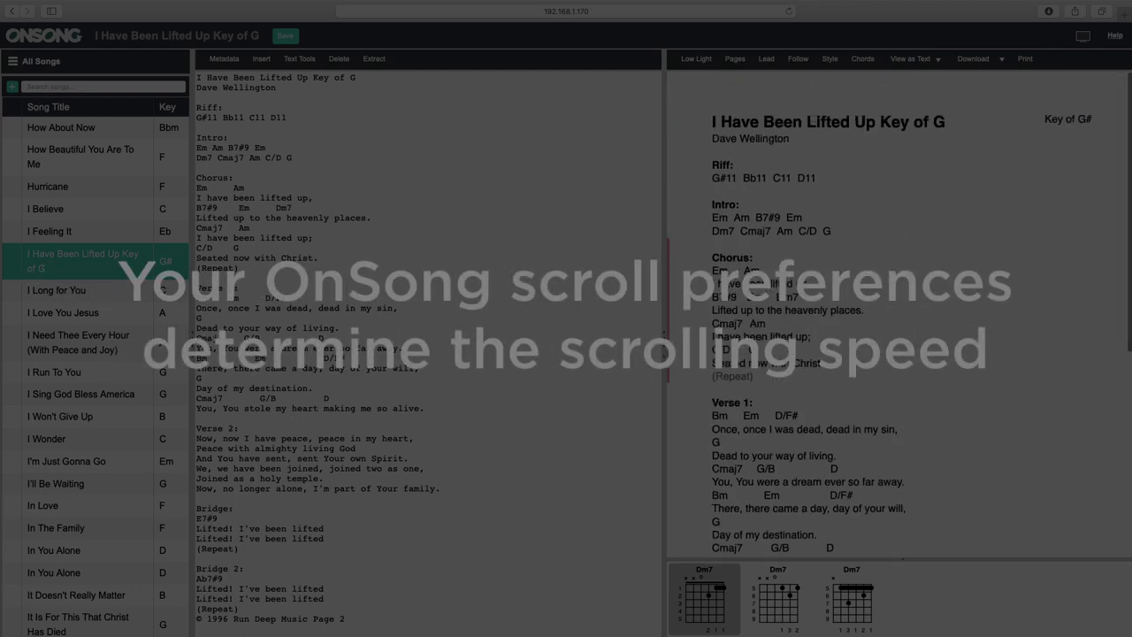